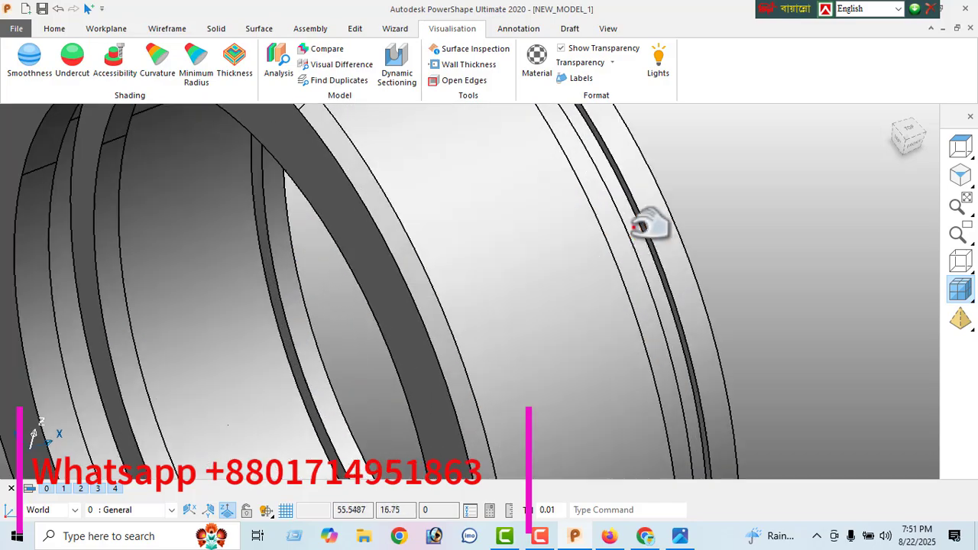
# Examine the ring model's outer groove, shoulder and bore from several angles, including the isometric view.
pyautogui.click(627, 211)
pyautogui.scroll(2, 619, 269)
pyautogui.scroll(-2, 619, 269)
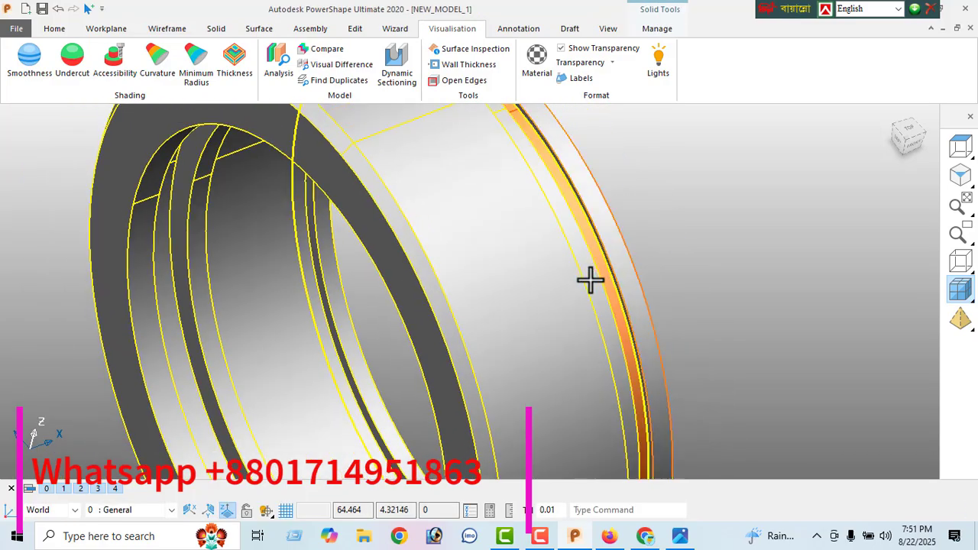
pyautogui.moveTo(589, 279); pyautogui.dragTo(272, 264, button='middle')
pyautogui.click(272, 265)
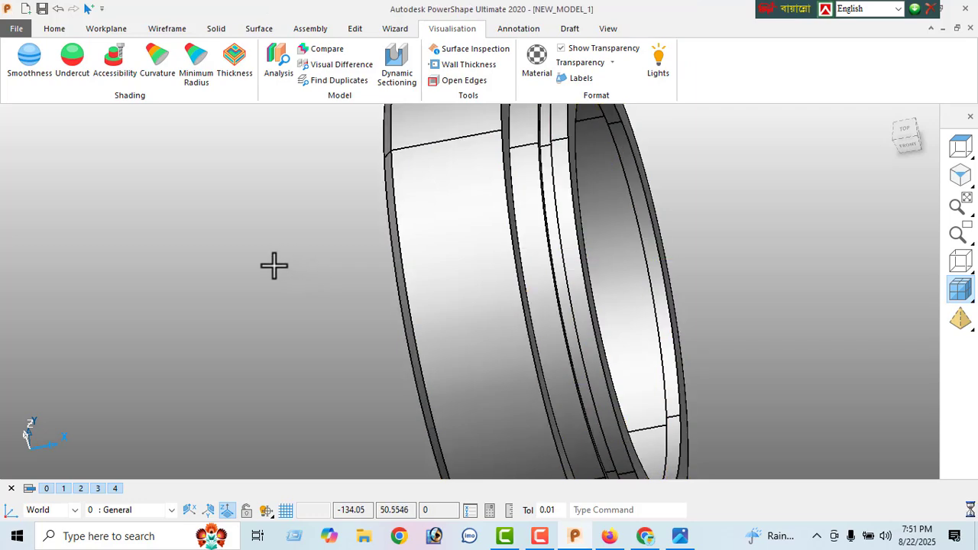
pyautogui.click(961, 177)
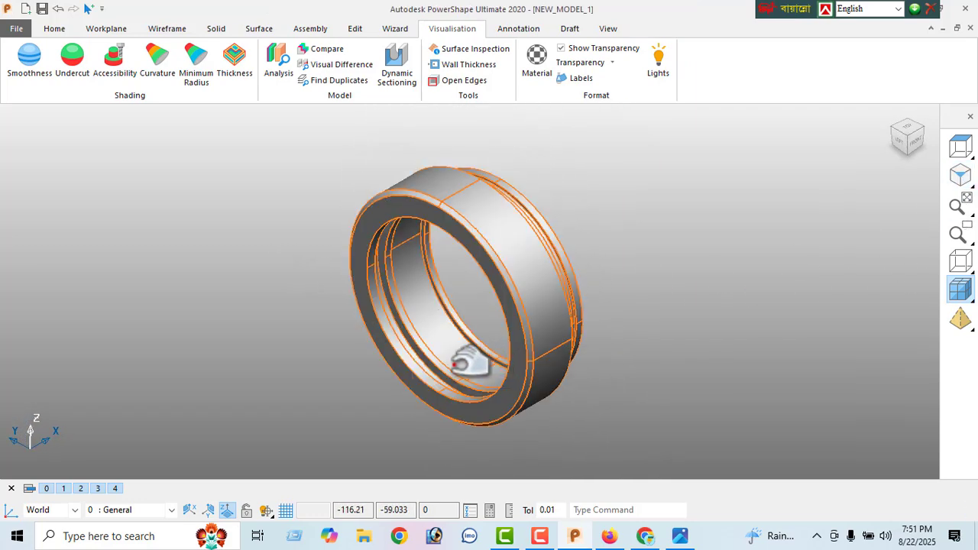
pyautogui.moveTo(468, 364); pyautogui.dragTo(168, 313, button='middle')
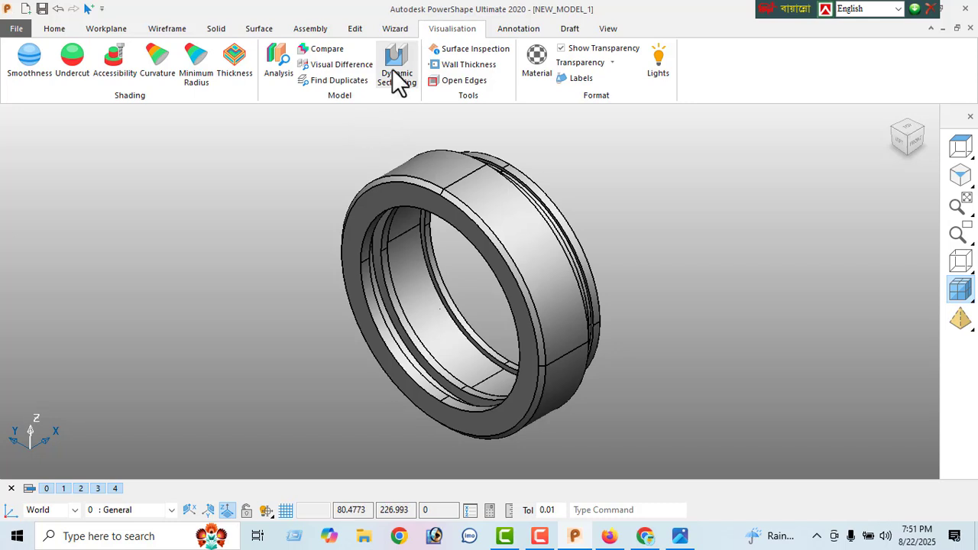
# Section the ring dynamically along the Y axis with the front plane at 33.1053, and cap the solids.
pyautogui.click(401, 65)
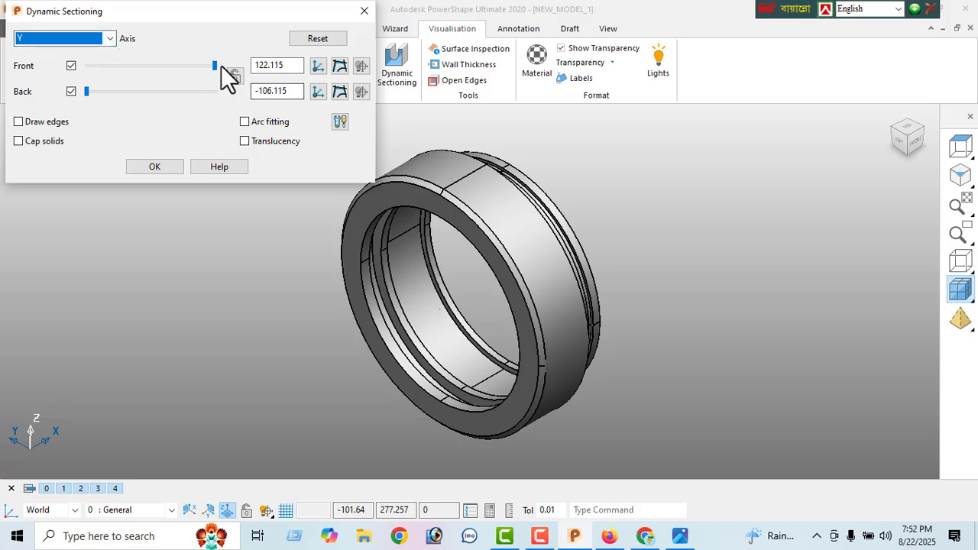
pyautogui.moveTo(217, 67); pyautogui.dragTo(167, 76)
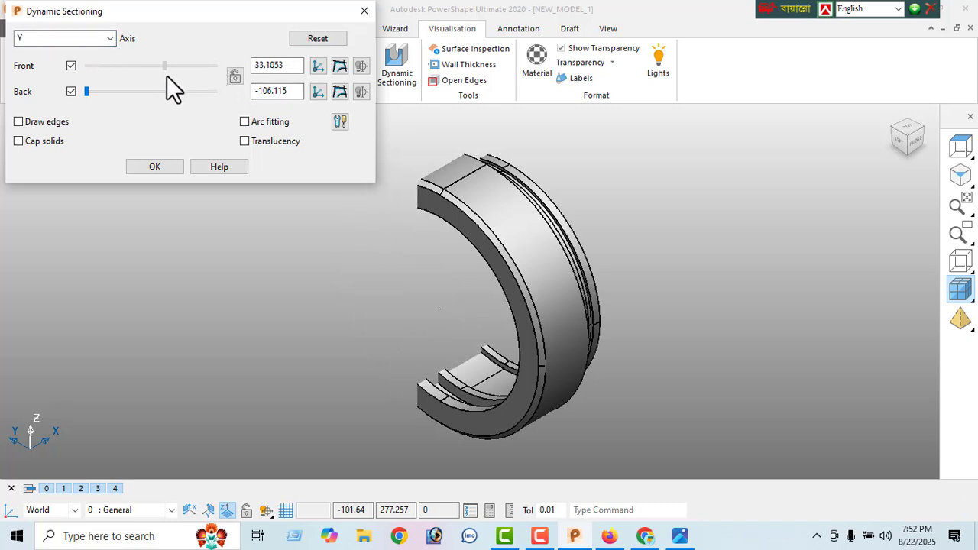
pyautogui.moveTo(585, 192); pyautogui.dragTo(336, 370, button='middle')
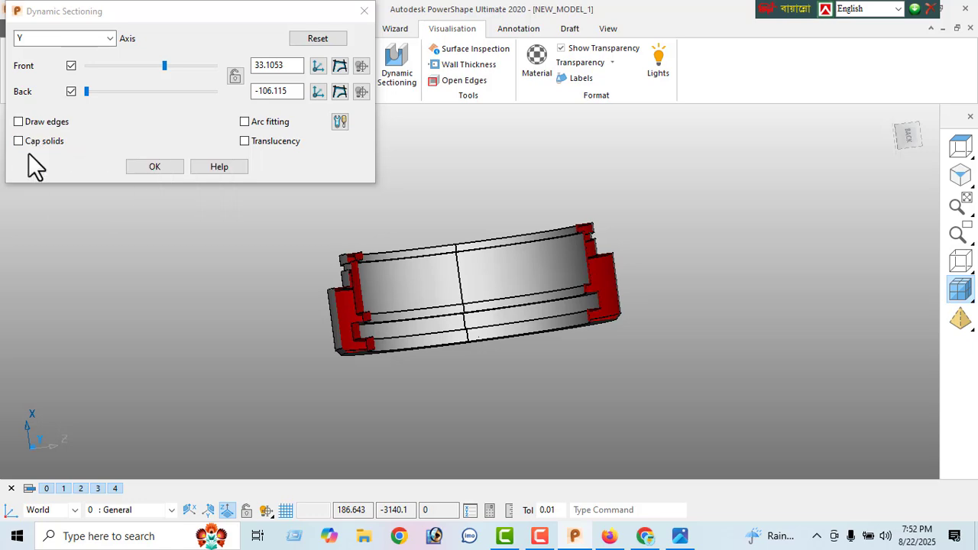
pyautogui.click(17, 142)
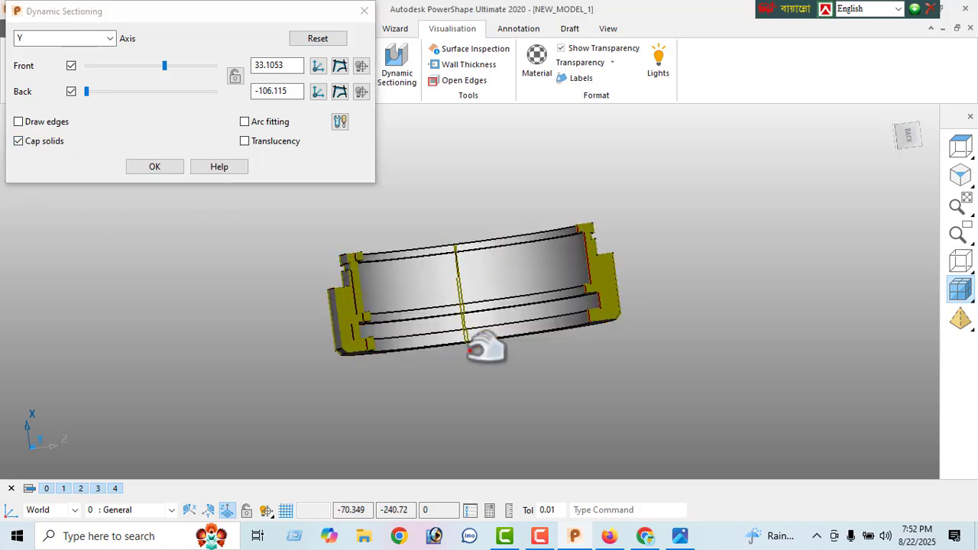
# Examine the capped cross-section of the ring, including its wall profile, grooves and inner steps.
pyautogui.moveTo(484, 399); pyautogui.dragTo(431, 369, button='middle')
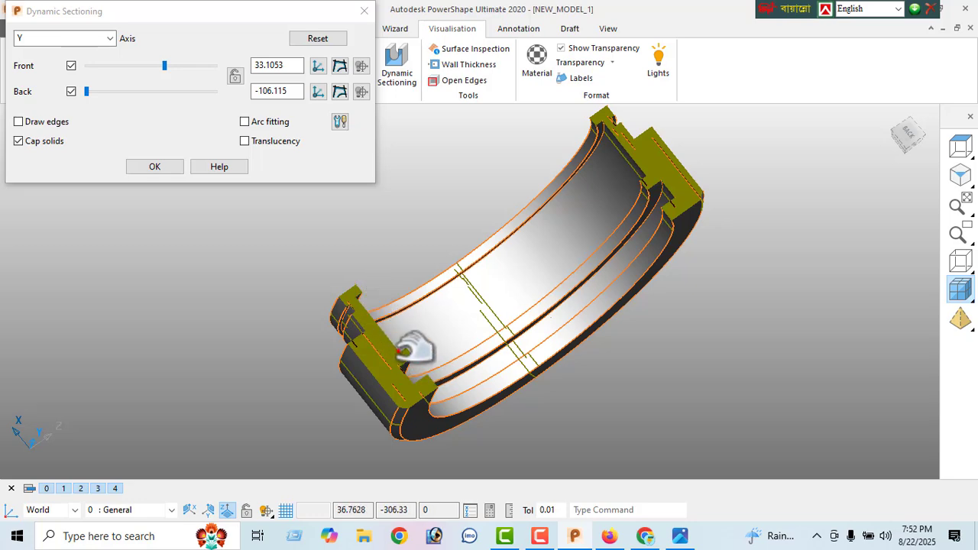
pyautogui.moveTo(382, 311); pyautogui.dragTo(360, 393, button='middle')
pyautogui.scroll(5, 349, 339)
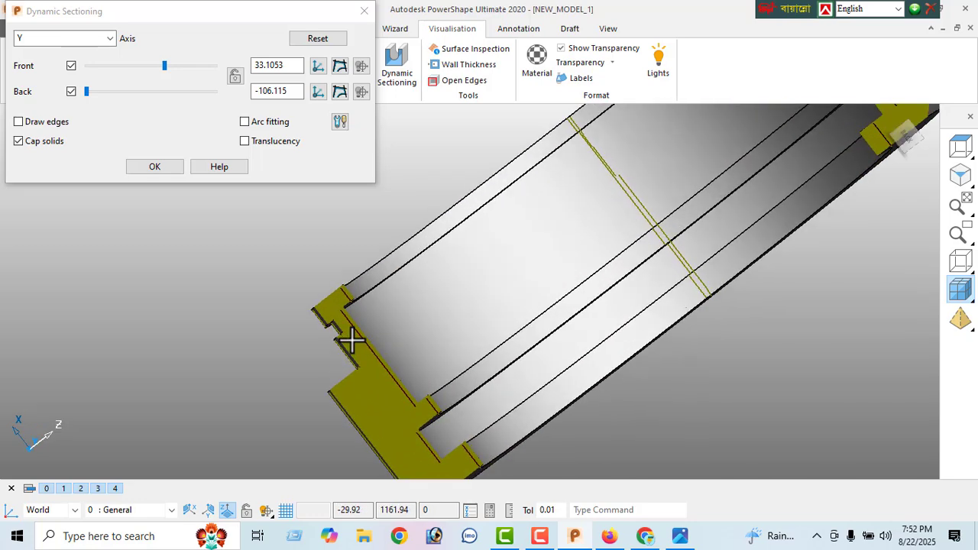
pyautogui.scroll(-6, 587, 334)
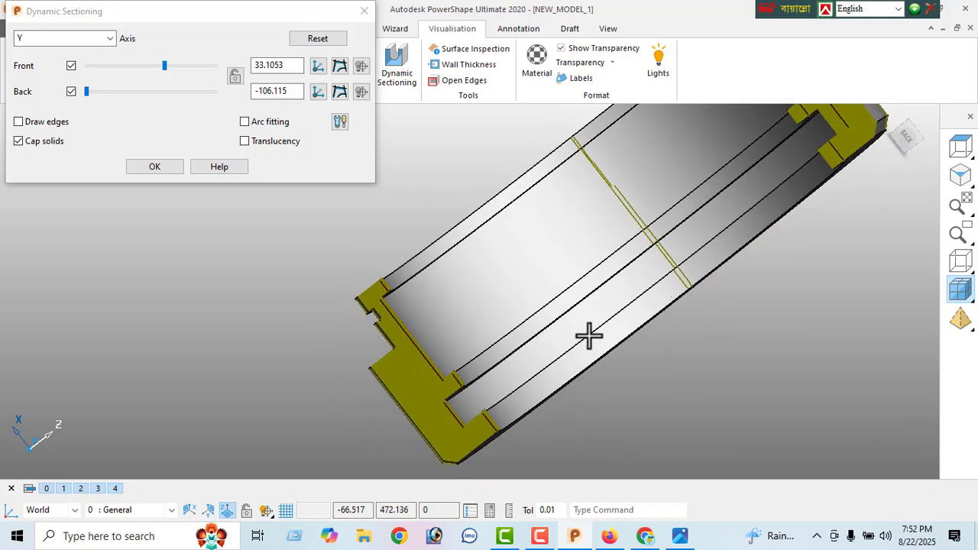
pyautogui.click(961, 175)
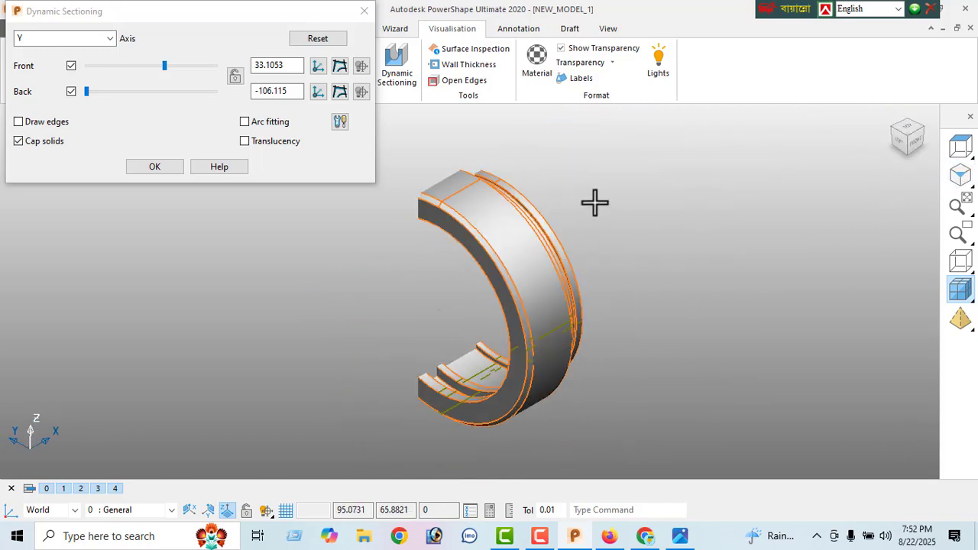
pyautogui.moveTo(593, 201); pyautogui.dragTo(428, 343, button='middle')
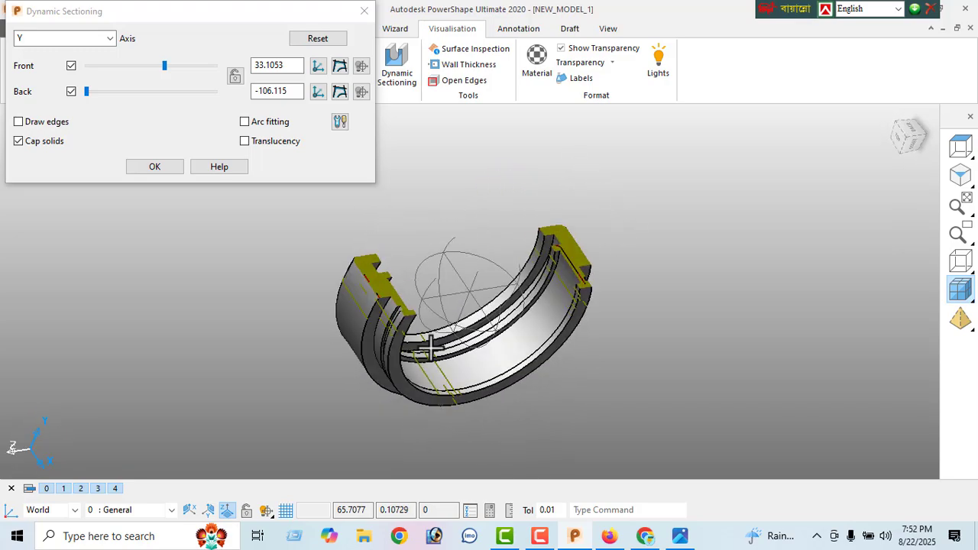
# Review the ring's dimensioned drawing FB_IMG_1755670637836.jpg, move the floating language bar aside, and return to the model.
pyautogui.click(679, 537)
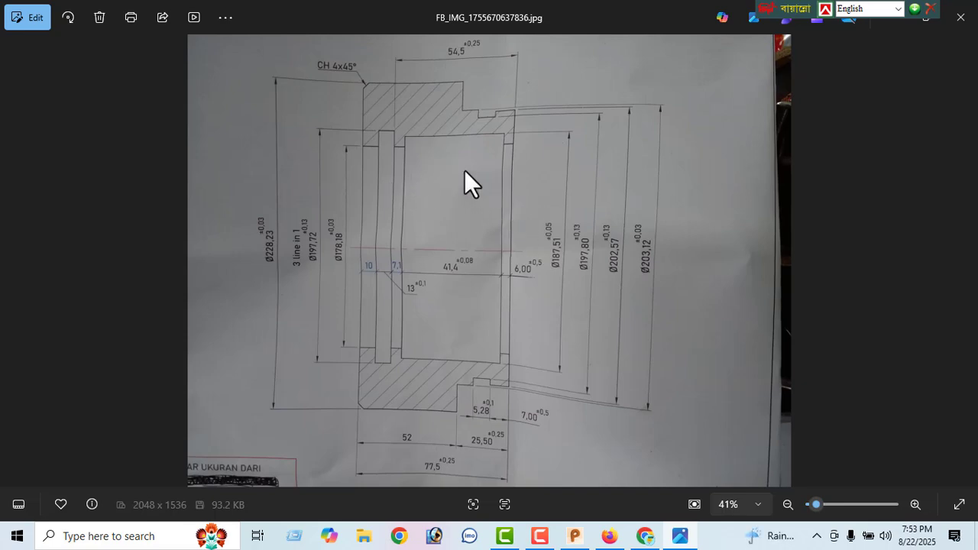
pyautogui.moveTo(788, 15); pyautogui.dragTo(566, 15)
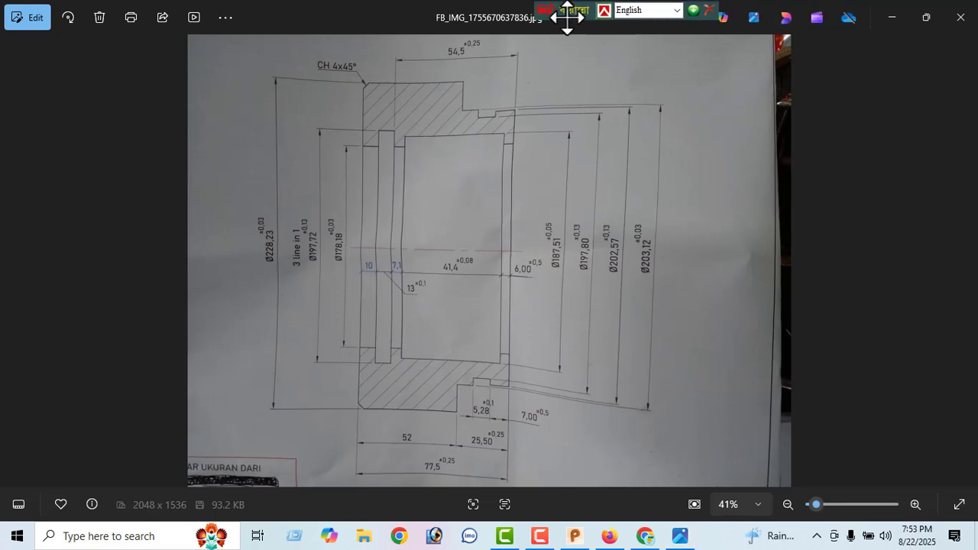
pyautogui.click(891, 17)
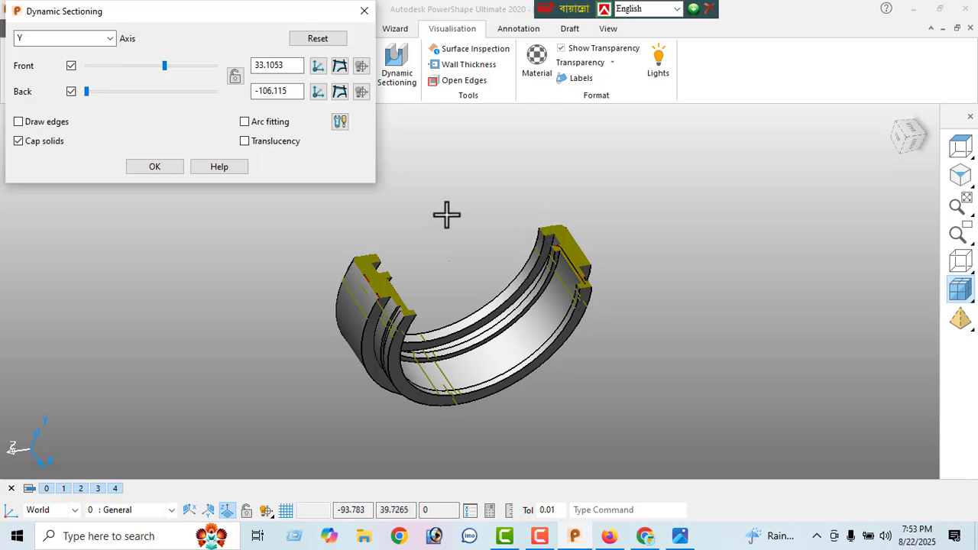
# End the dynamic sectioning and delete the entire ring model.
pyautogui.click(364, 10)
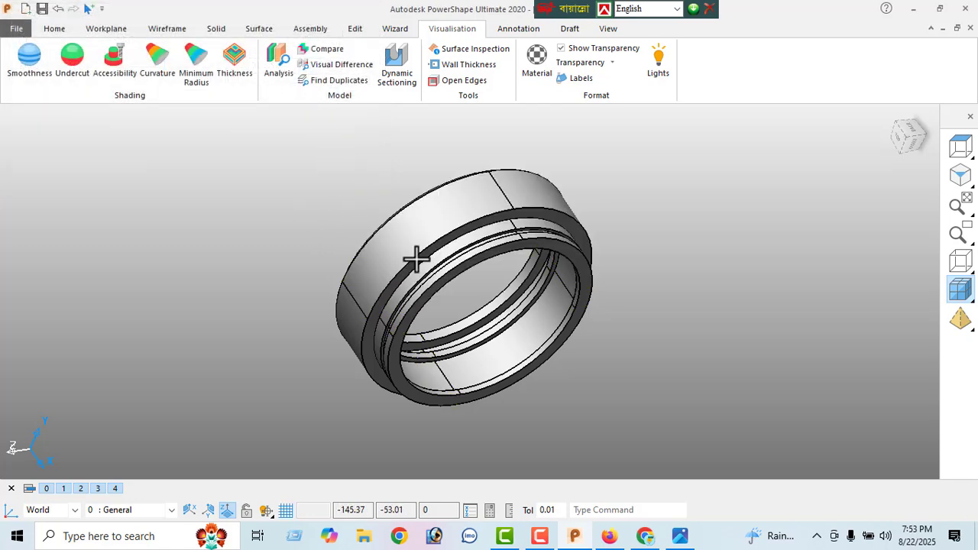
pyautogui.moveTo(414, 257); pyautogui.dragTo(609, 318, button='middle')
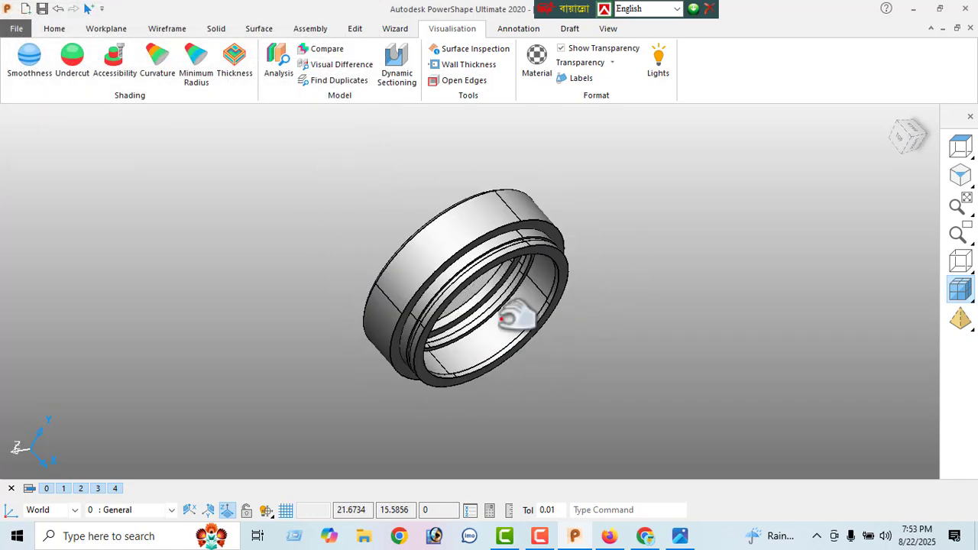
pyautogui.moveTo(341, 159); pyautogui.dragTo(545, 354)
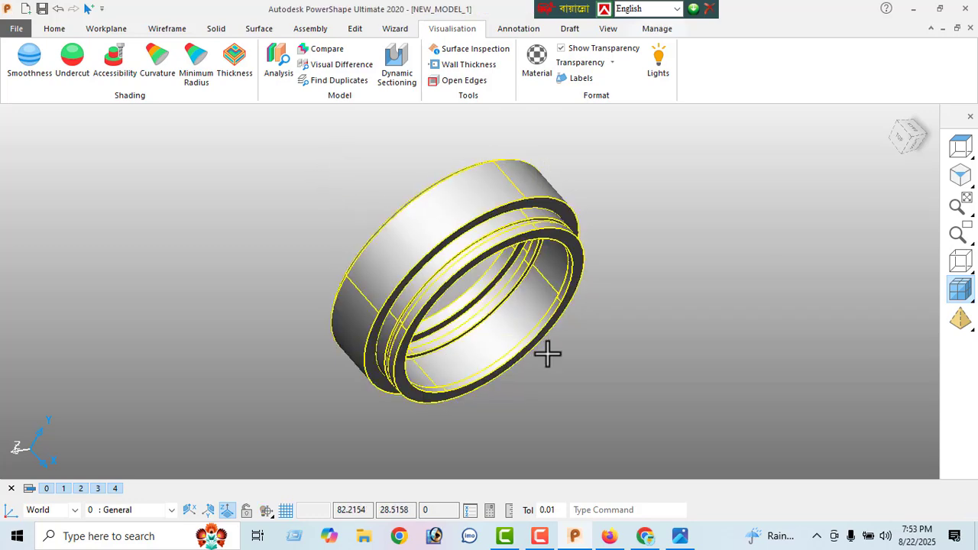
pyautogui.press('Delete')
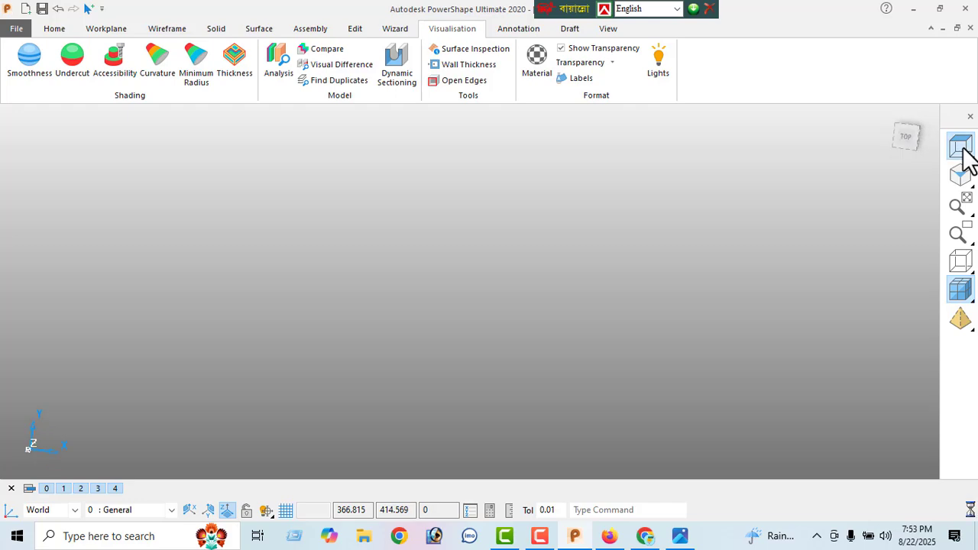
# Show the dimensioned ring drawing and open Calculator, placing it clear of the drawing's dimensions.
pyautogui.click(680, 537)
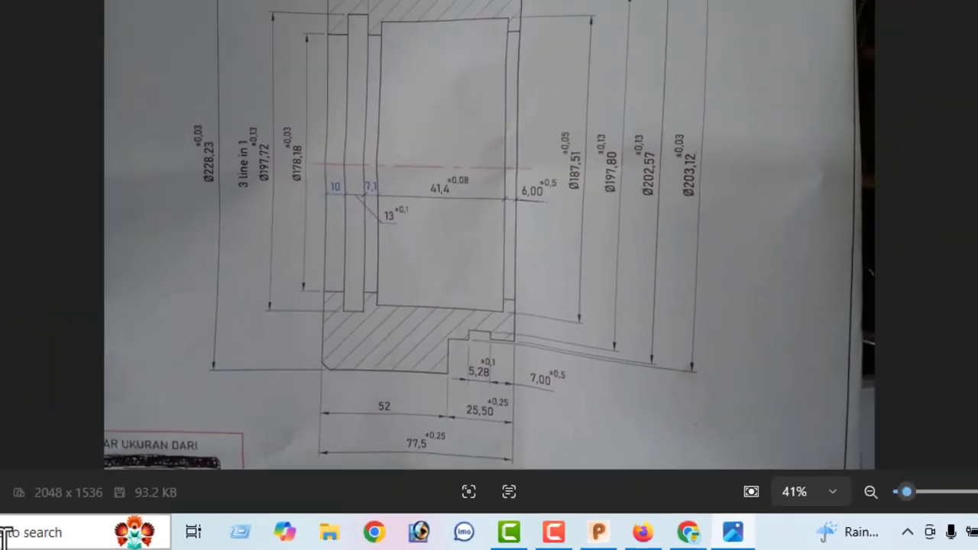
pyautogui.click(104, 534)
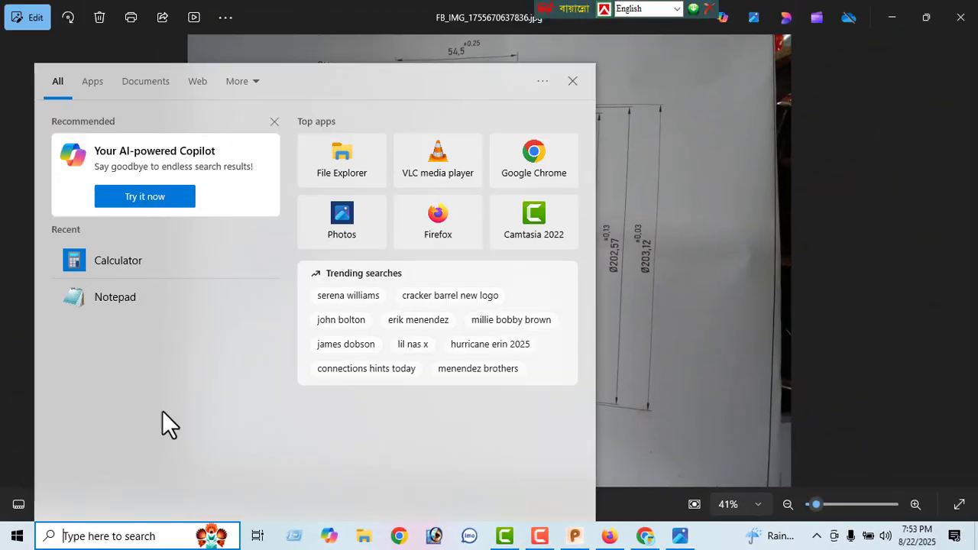
pyautogui.click(126, 260)
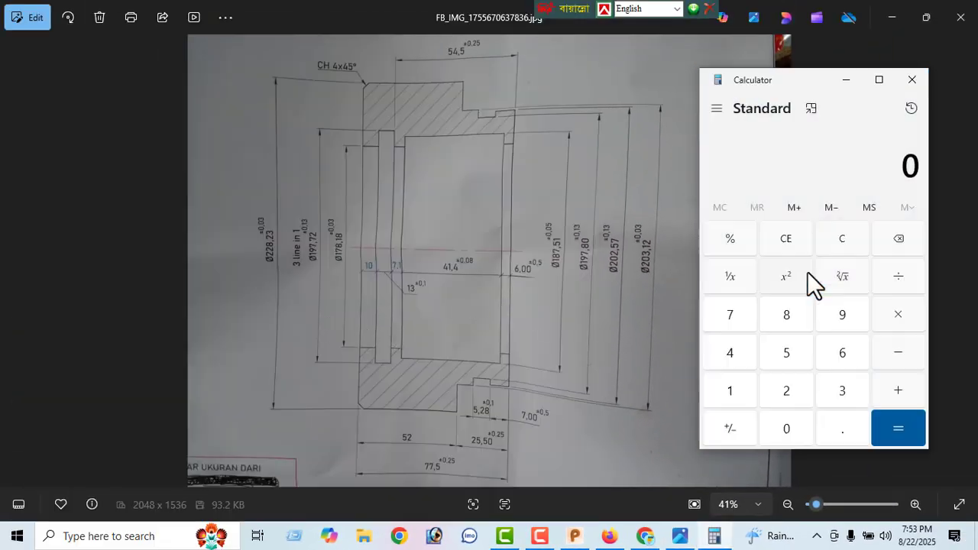
pyautogui.moveTo(792, 76); pyautogui.dragTo(823, 97)
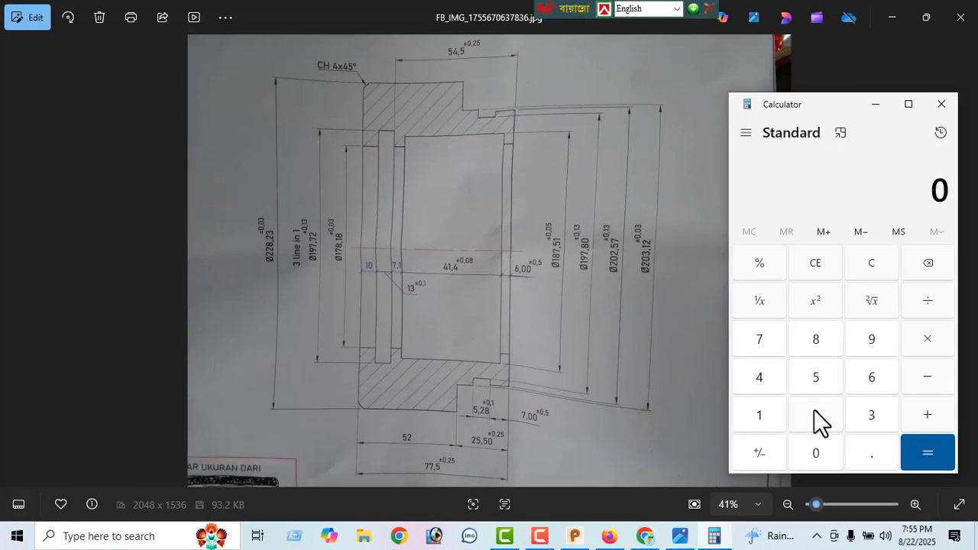
# Calculate 25 − 7 − 5.28 for the remaining length beside the outer groove, and return to the empty model.
pyautogui.click(814, 409)
pyautogui.click(816, 377)
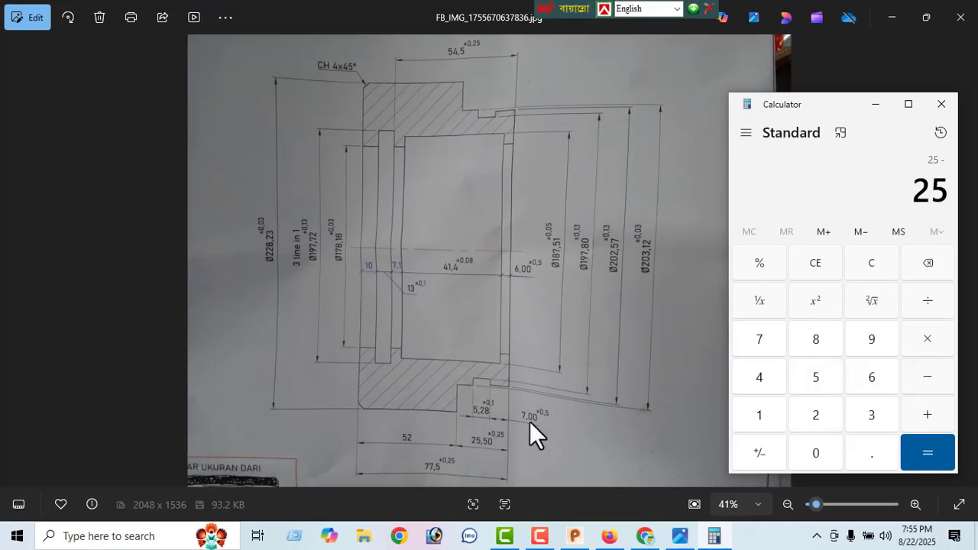
pyautogui.click(764, 340)
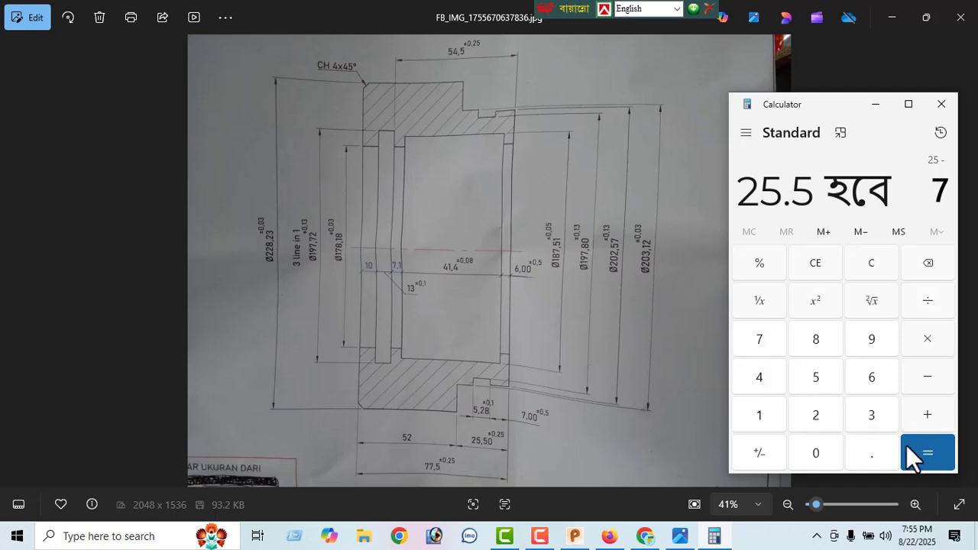
pyautogui.click(919, 447)
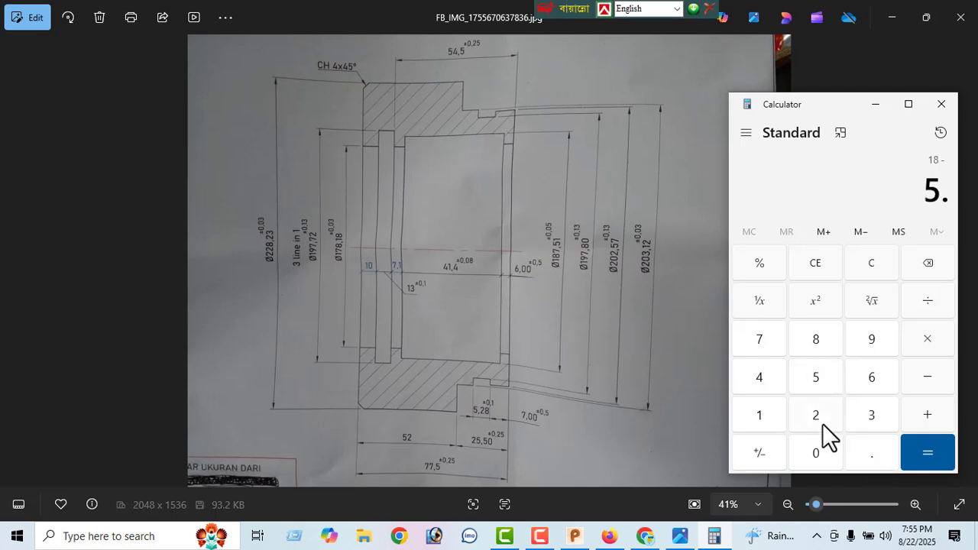
pyautogui.click(816, 328)
pyautogui.click(914, 454)
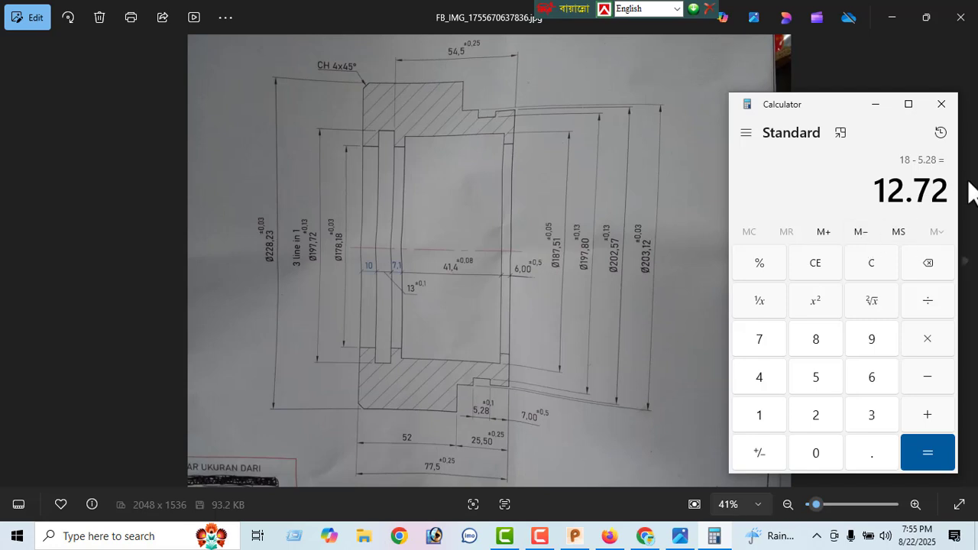
pyautogui.click(942, 107)
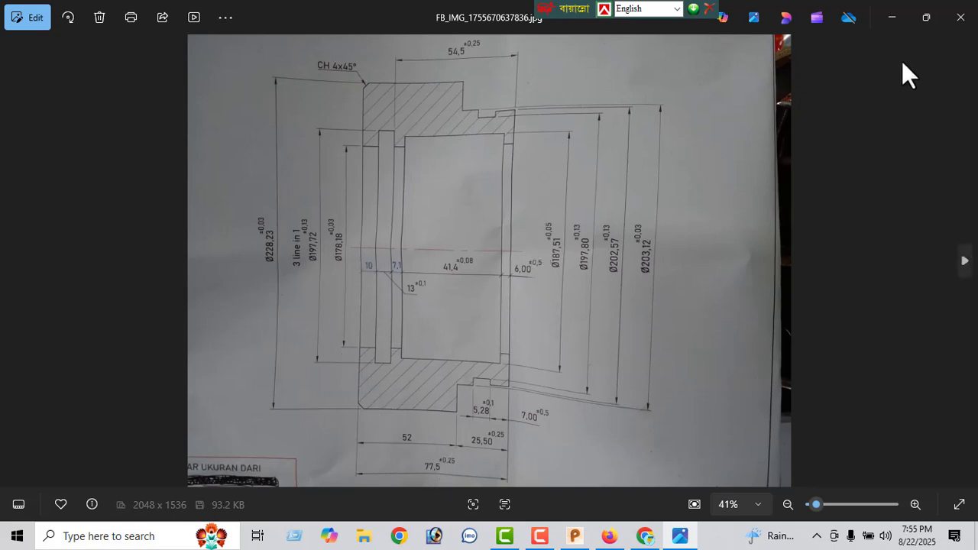
pyautogui.click(895, 24)
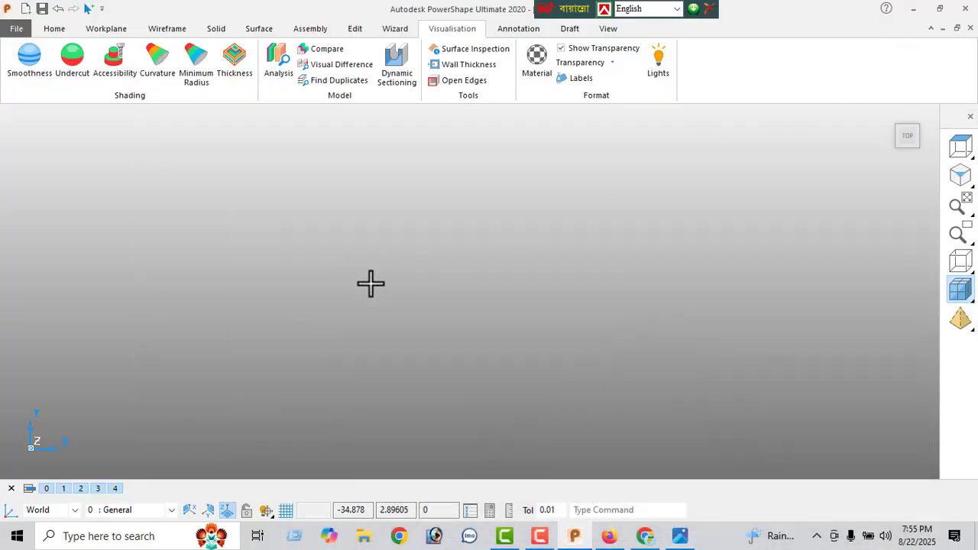
# Draw a single horizontal line about 90 mm long in the top view.
pyautogui.click(166, 30)
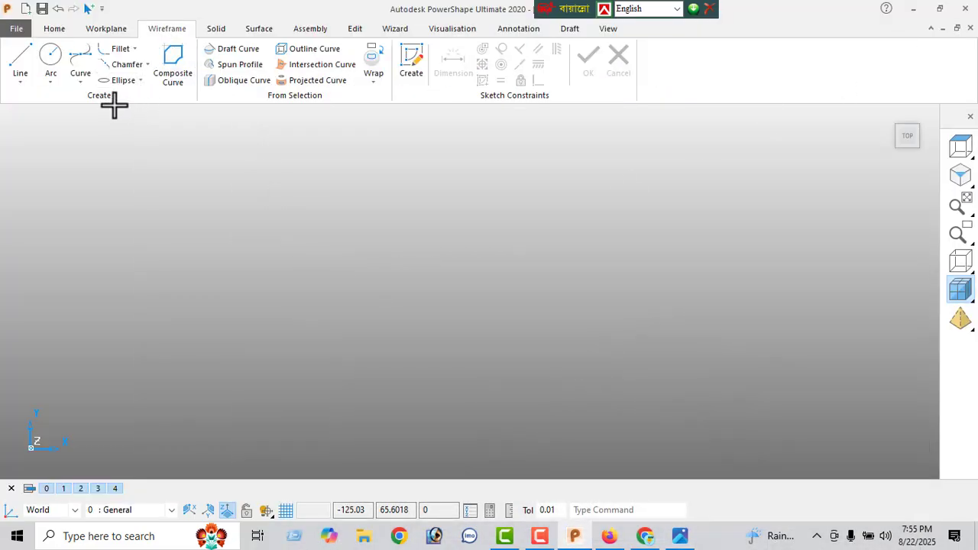
pyautogui.click(22, 64)
pyautogui.click(287, 281)
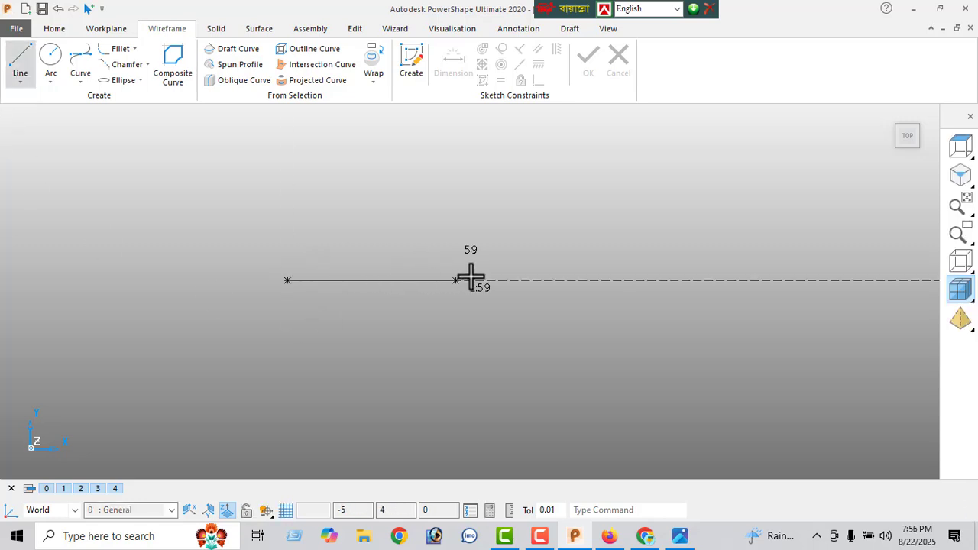
pyautogui.click(544, 283)
pyautogui.rightClick(285, 182)
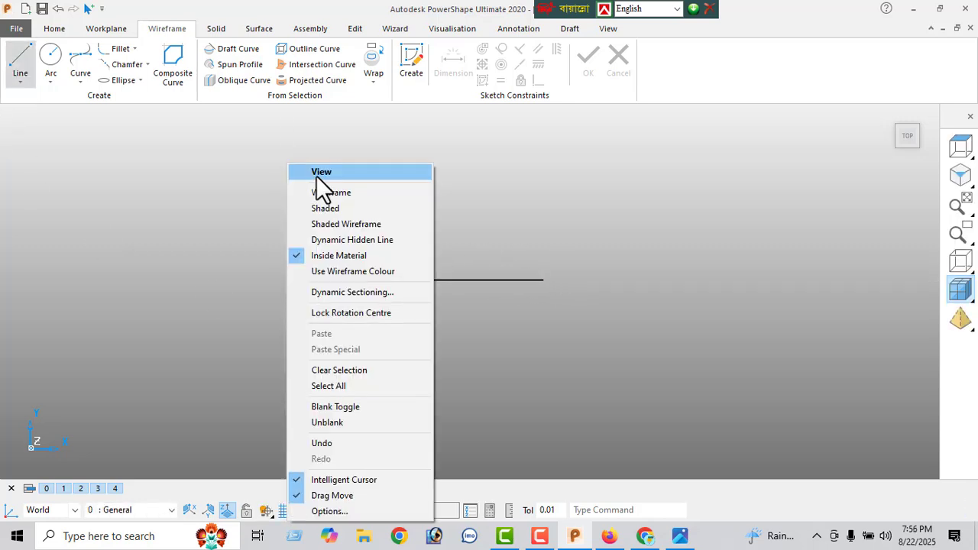
pyautogui.click(317, 177)
# Set the horizontal line's length to 77.5 mm.
pyautogui.click(407, 281)
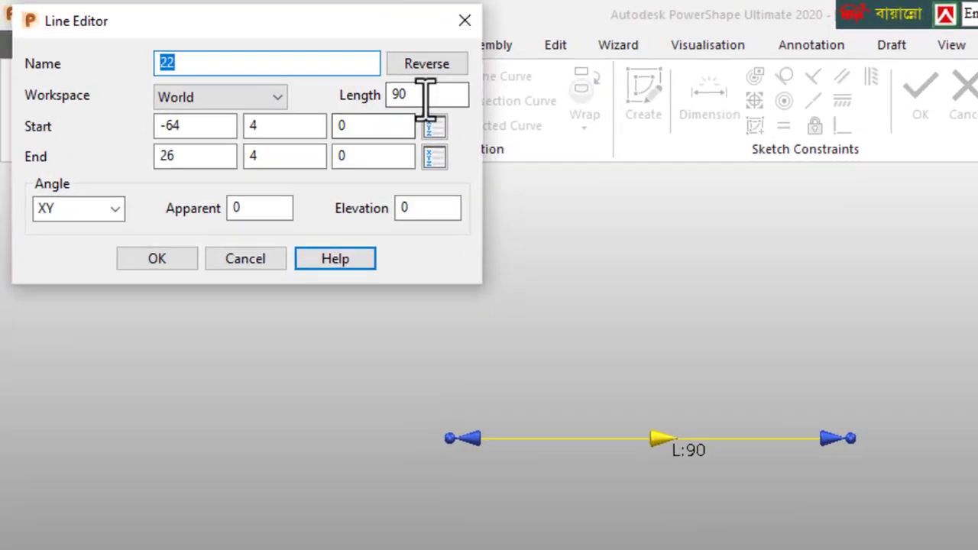
pyautogui.moveTo(272, 63); pyautogui.dragTo(221, 95)
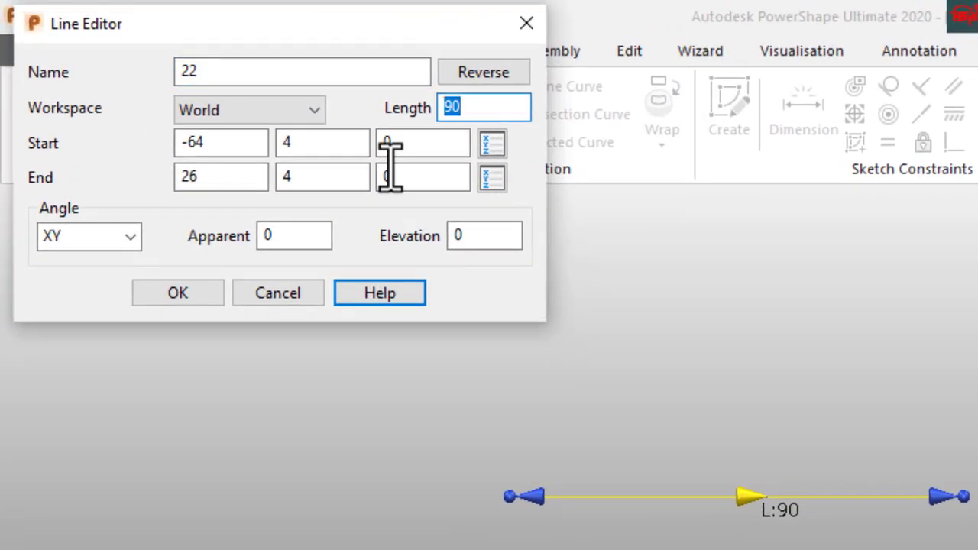
pyautogui.write('77.5')
pyautogui.press('Return')
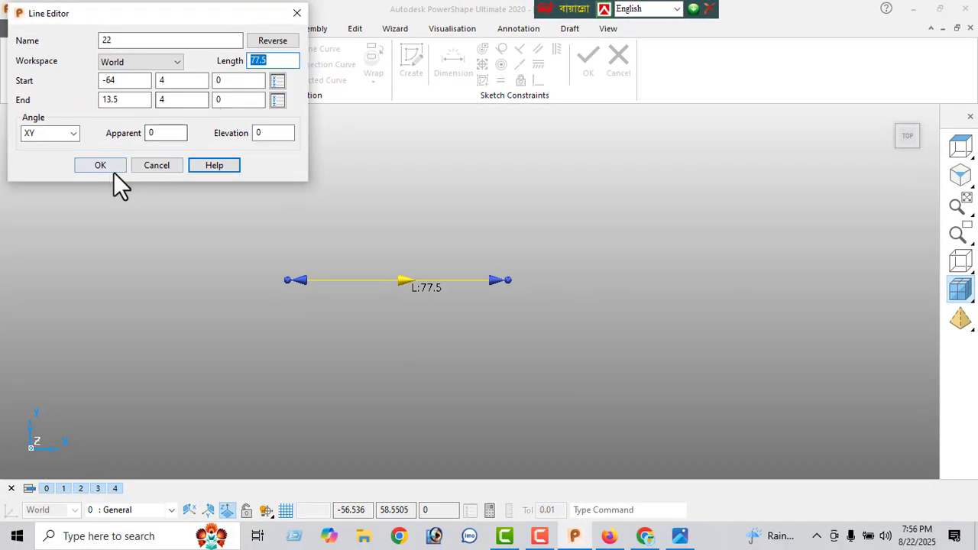
pyautogui.click(112, 169)
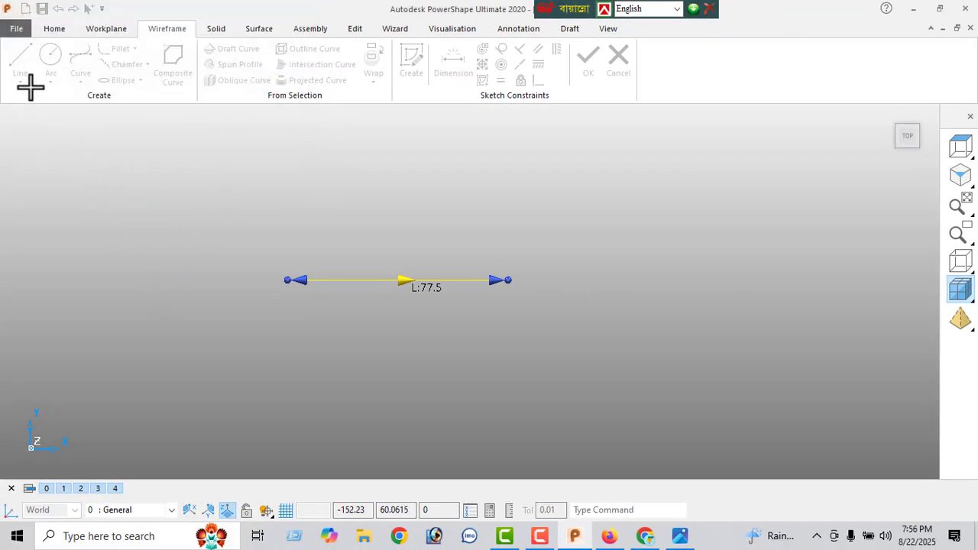
# Draw a vertical line about 44 mm long upward from the start point of the horizontal line.
pyautogui.click(18, 65)
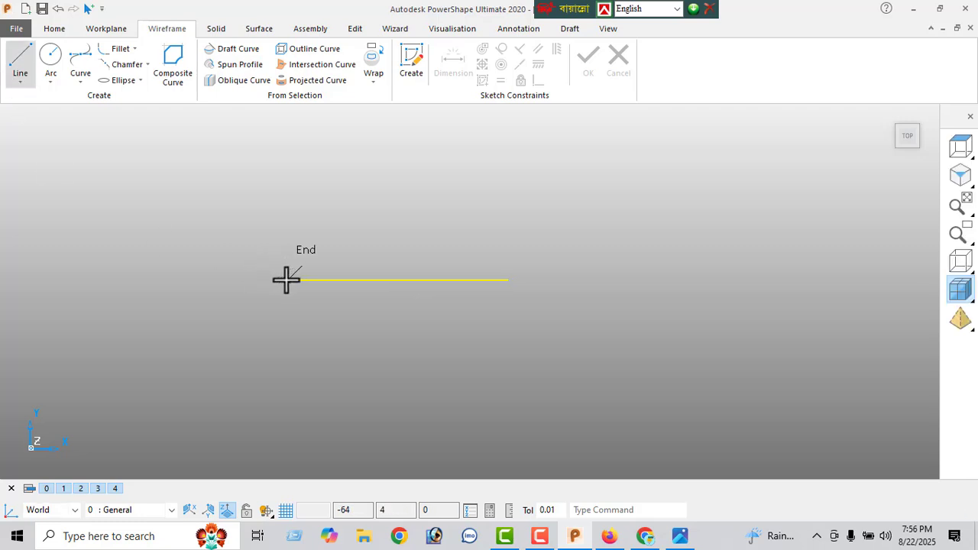
pyautogui.click(286, 280)
pyautogui.click(286, 153)
pyautogui.rightClick(169, 165)
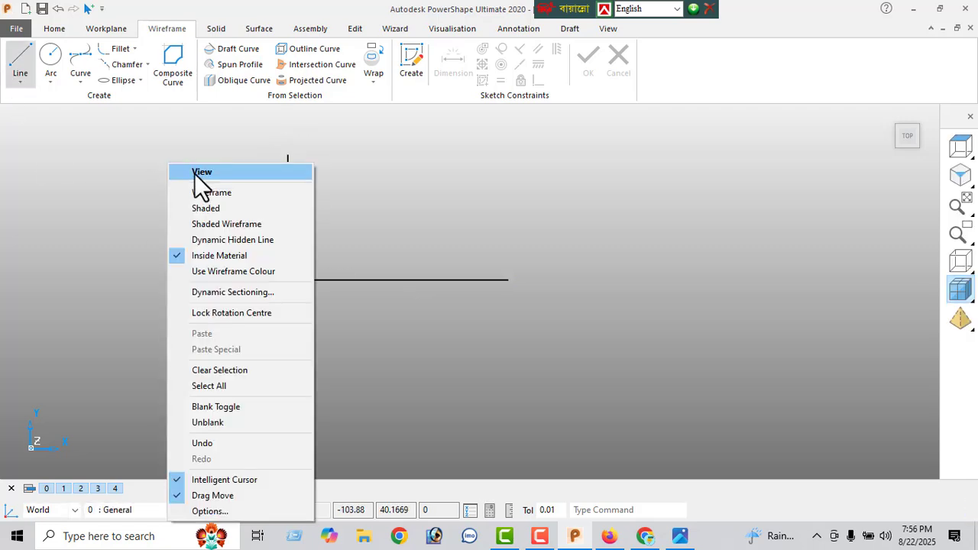
pyautogui.click(195, 172)
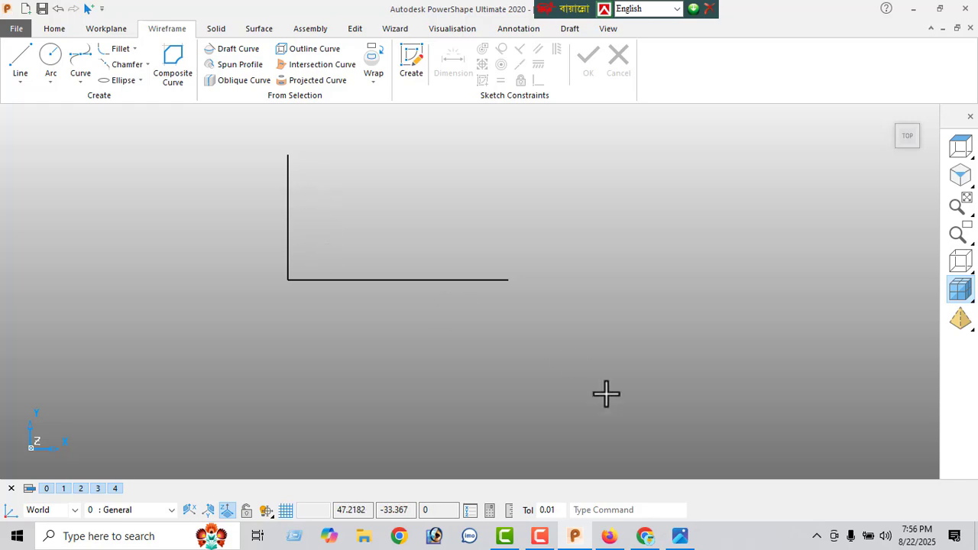
# Check the outer diameter on the ring drawing and set the vertical line's length to 228.23/2.
pyautogui.click(678, 536)
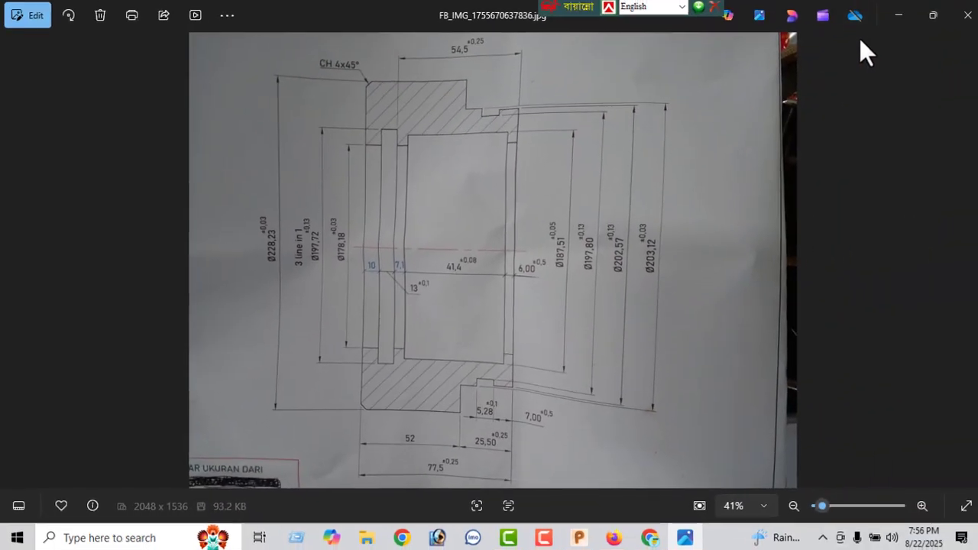
pyautogui.click(883, 17)
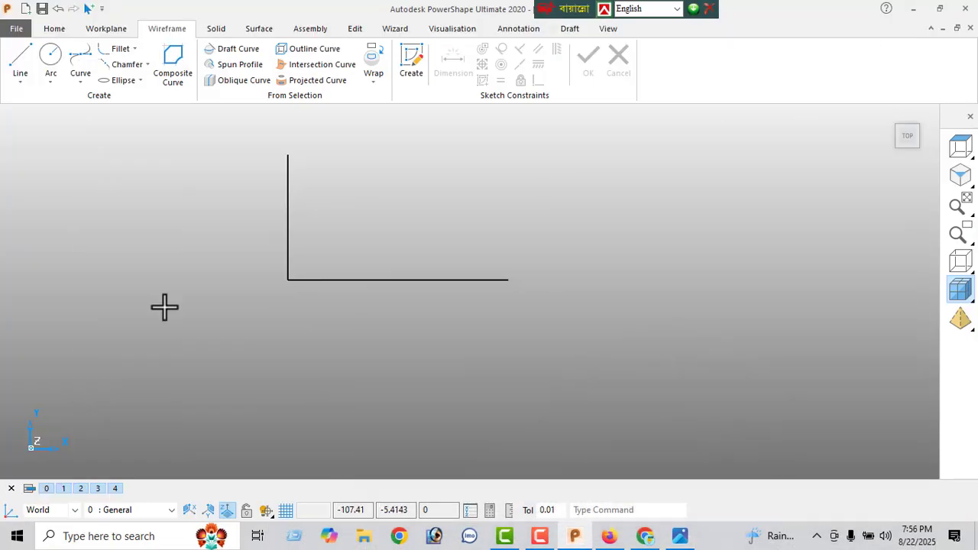
pyautogui.doubleClick(287, 191)
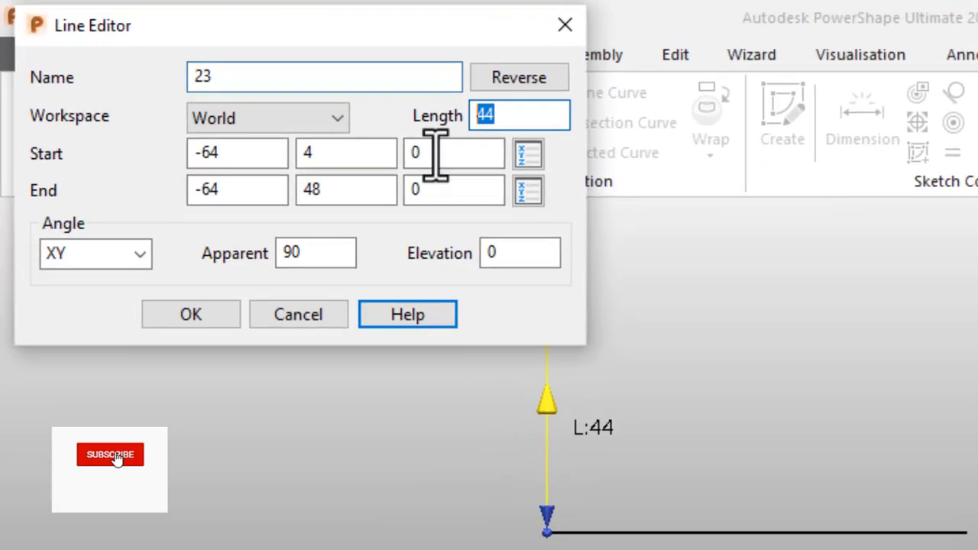
pyautogui.write('228')
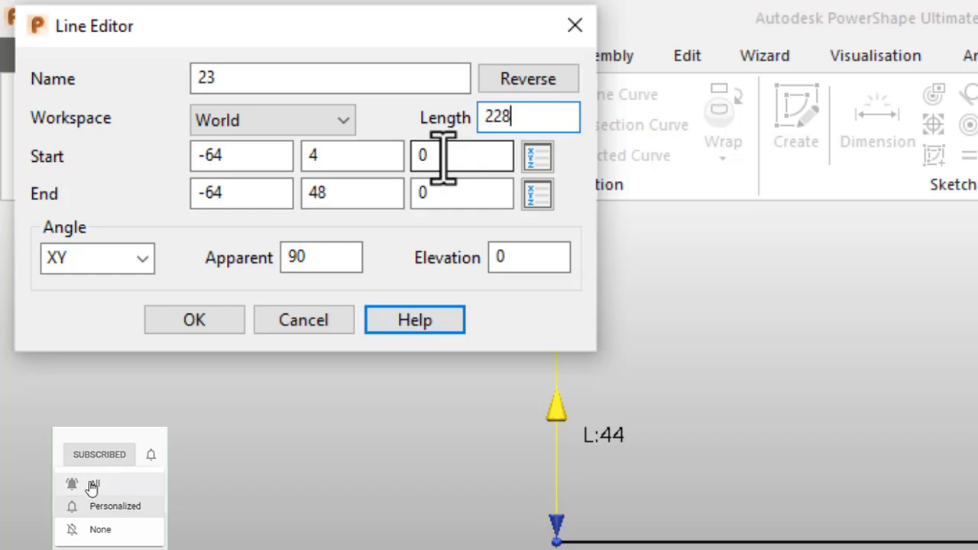
pyautogui.write('.23/2')
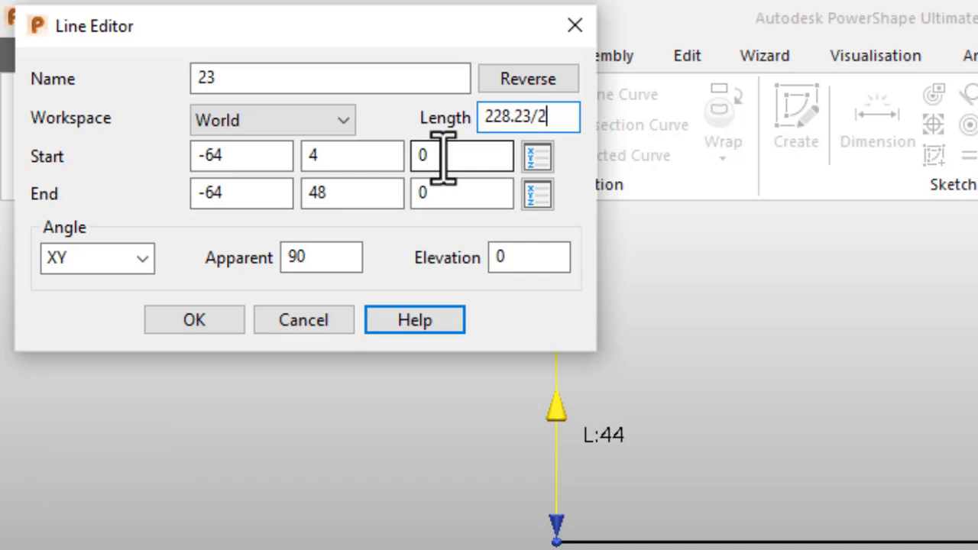
pyautogui.press('Return')
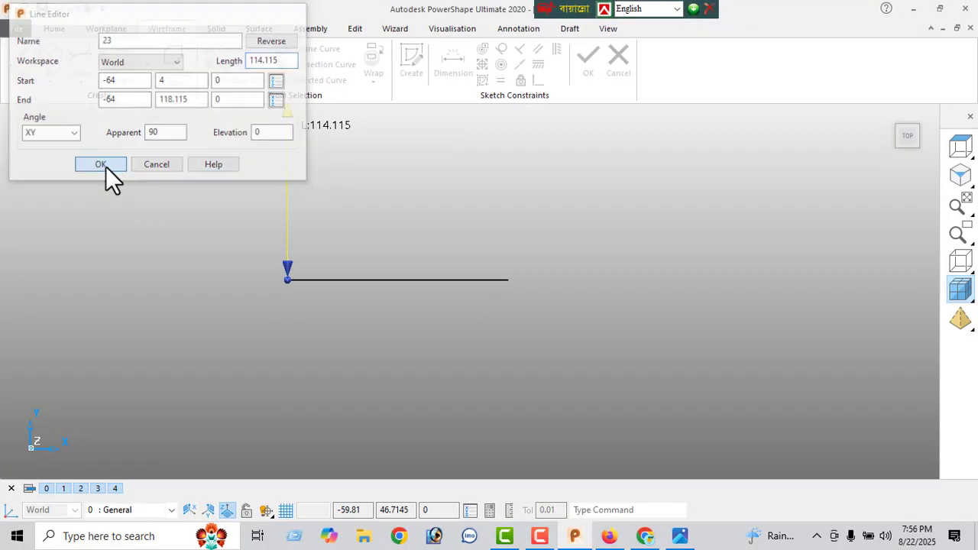
pyautogui.click(194, 320)
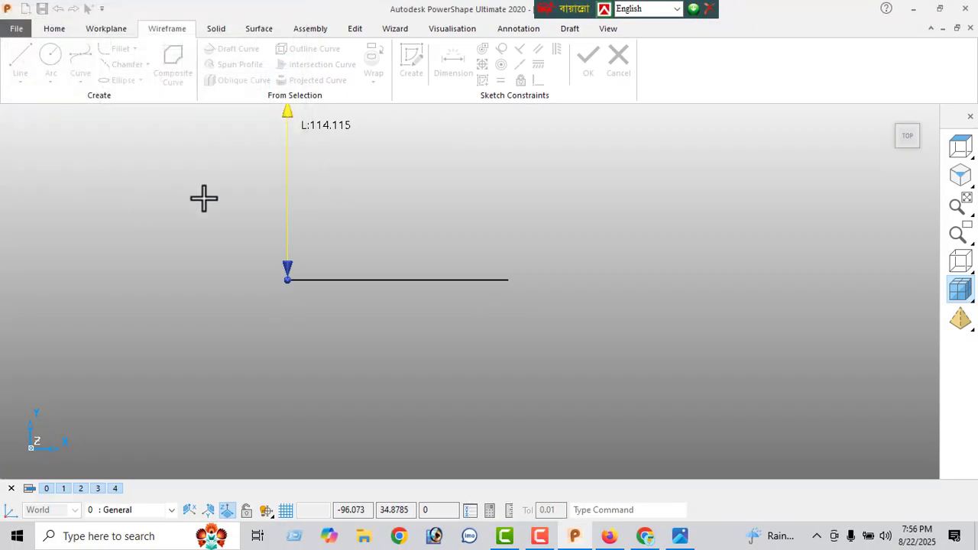
# Draw a horizontal line about 54 mm long from the upper end of the vertical line, towards the same side as the base line.
pyautogui.click(907, 135)
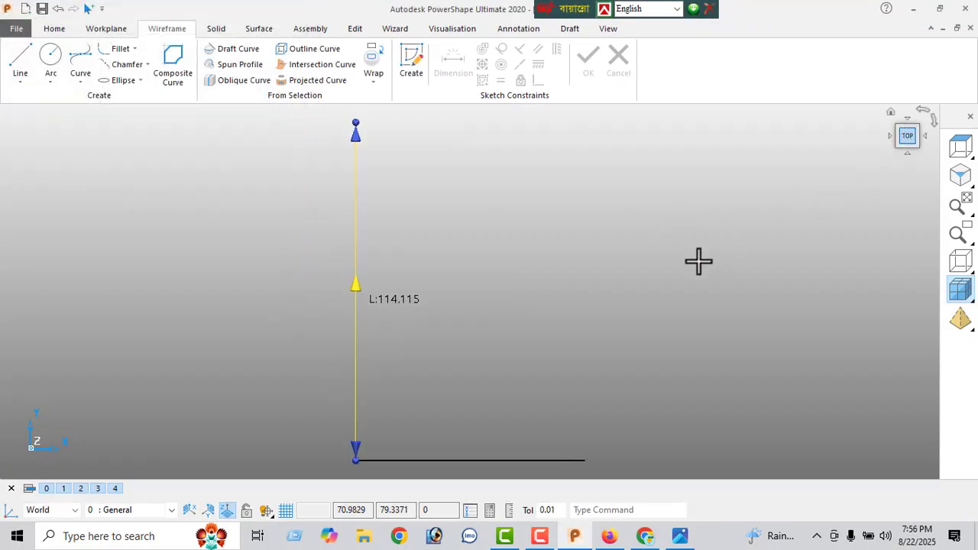
pyautogui.click(23, 63)
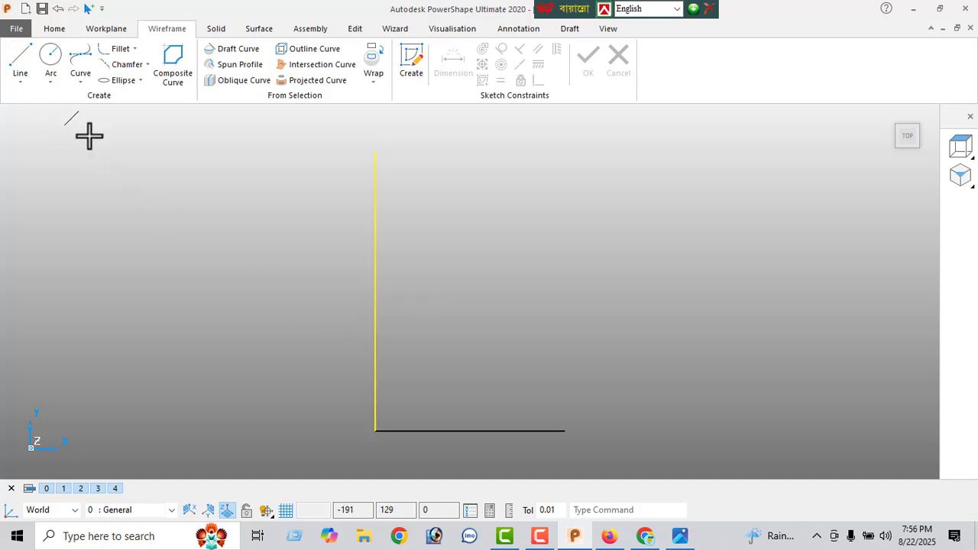
pyautogui.click(375, 152)
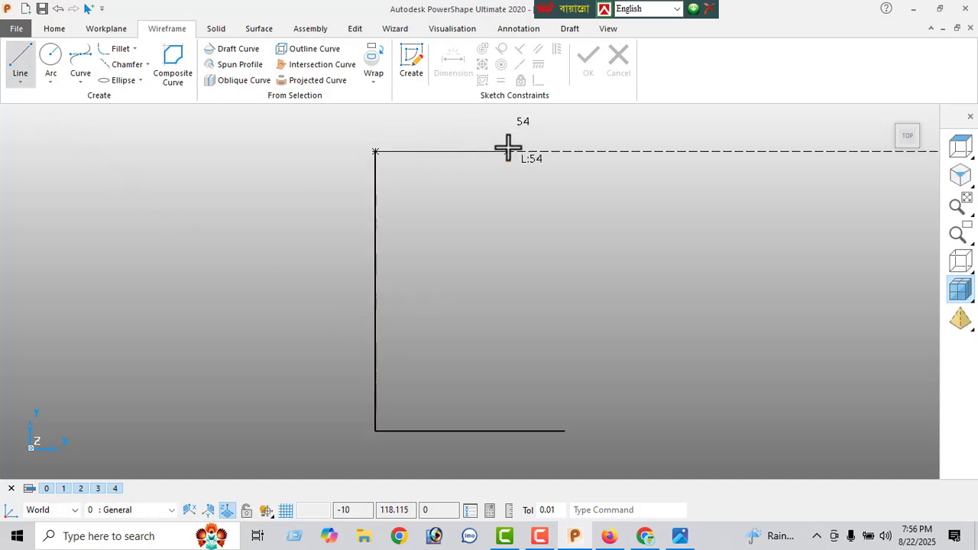
pyautogui.click(473, 175)
pyautogui.rightClick(236, 170)
pyautogui.click(275, 175)
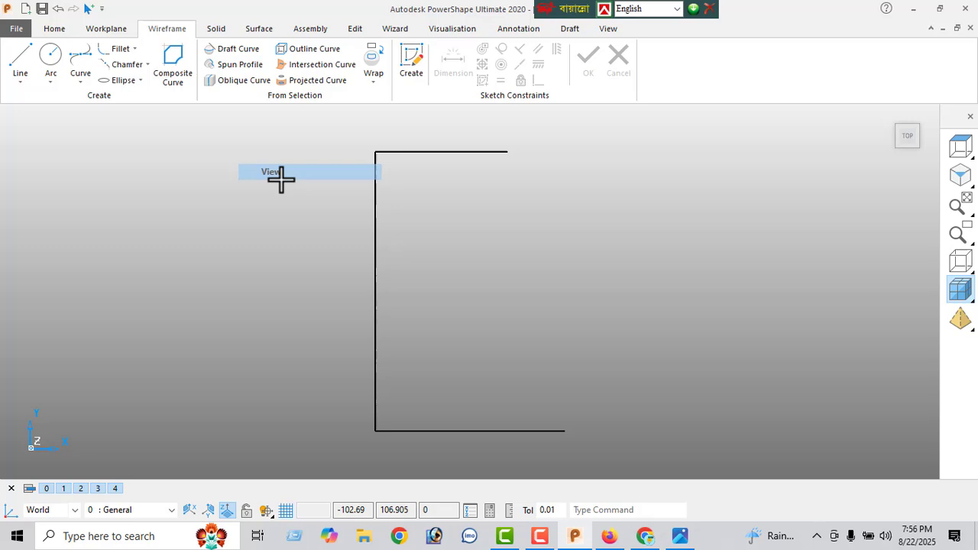
# Set the upper horizontal line's length to 52 mm.
pyautogui.doubleClick(472, 151)
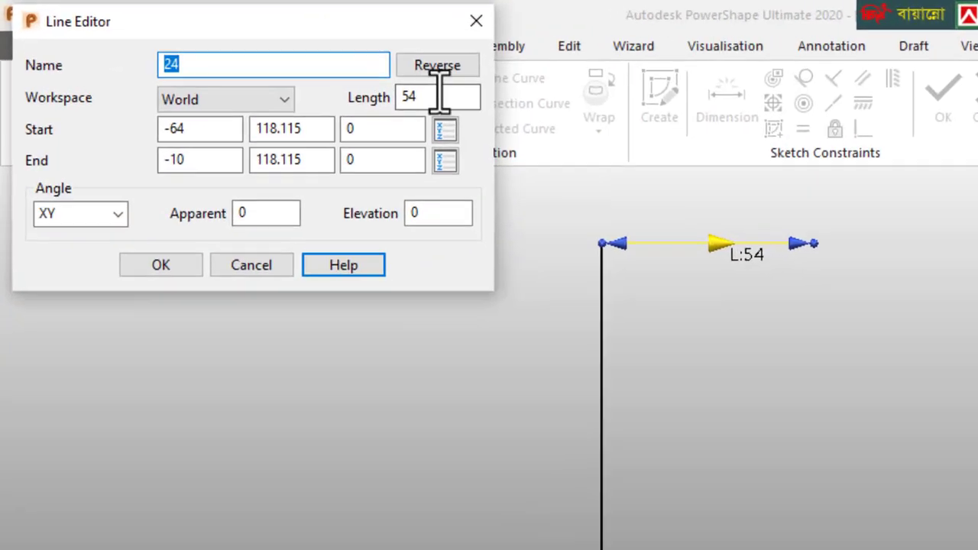
pyautogui.click(440, 96)
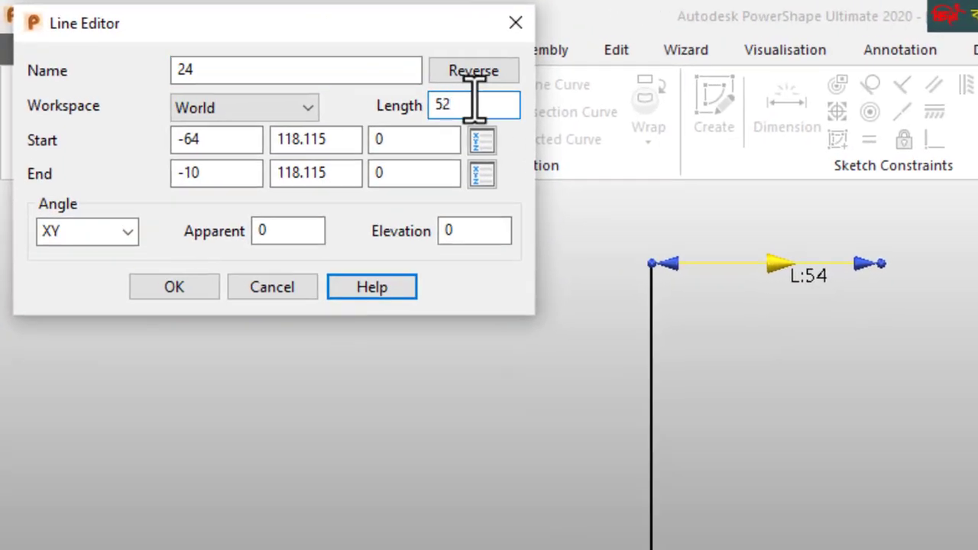
pyautogui.press('Return')
pyautogui.click(174, 287)
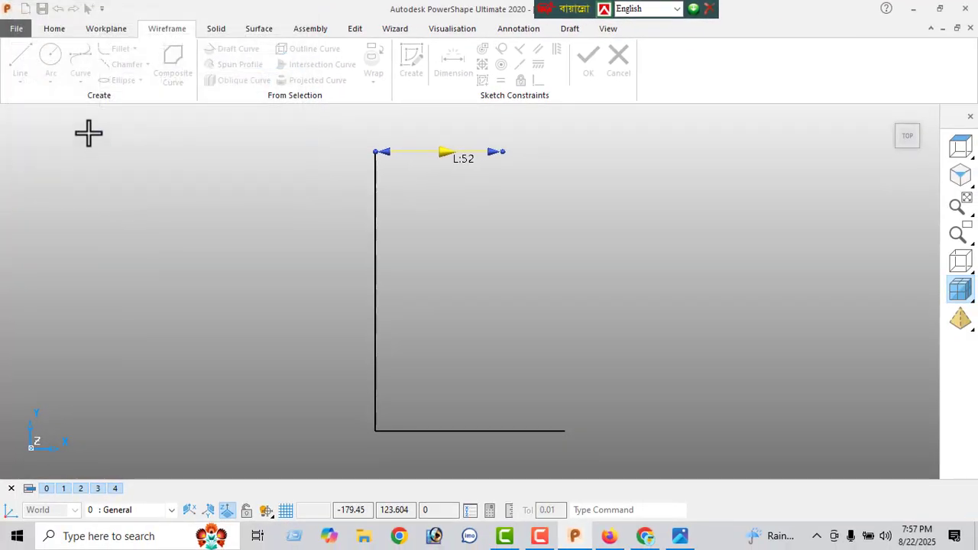
# Draw a vertical line about 67 mm long up from the base line, aligned with the free end of the upper line.
pyautogui.click(23, 64)
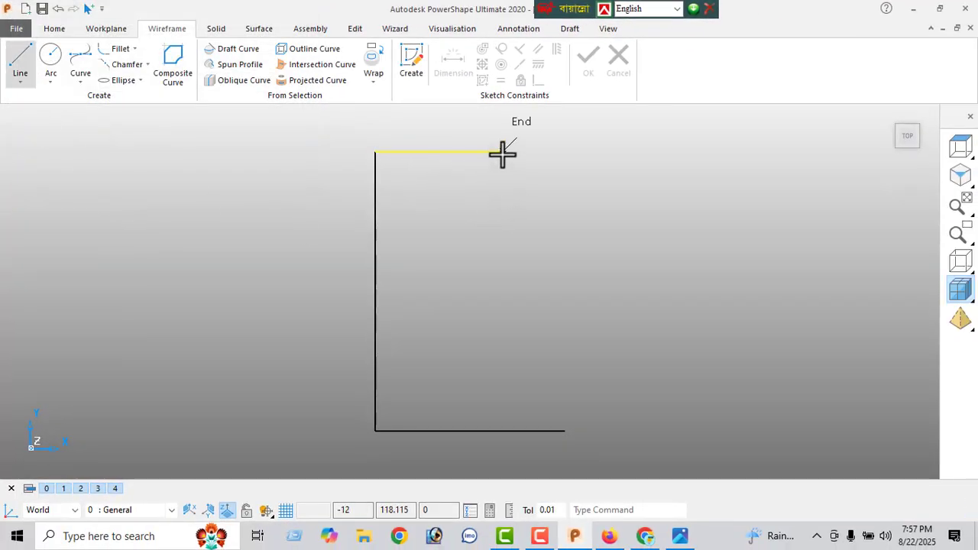
pyautogui.click(502, 431)
pyautogui.click(502, 267)
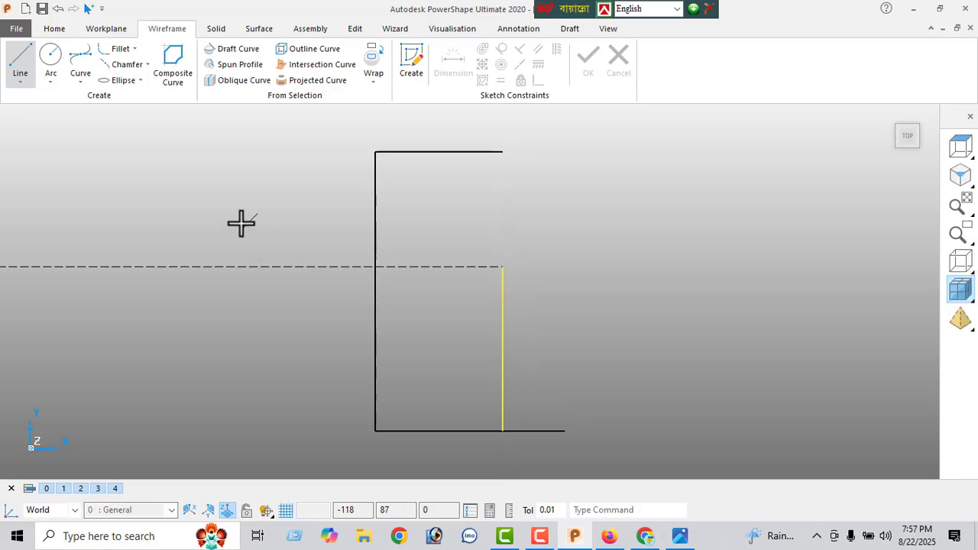
pyautogui.rightClick(211, 178)
pyautogui.click(240, 170)
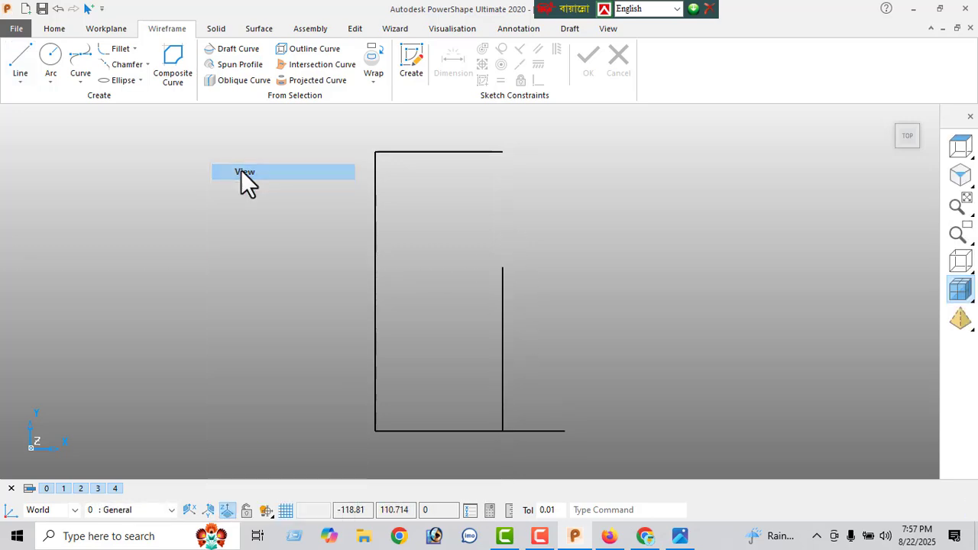
# Check the shoulder diameter on the ring drawing and set the new vertical line's length to 203.12/2.
pyautogui.click(680, 537)
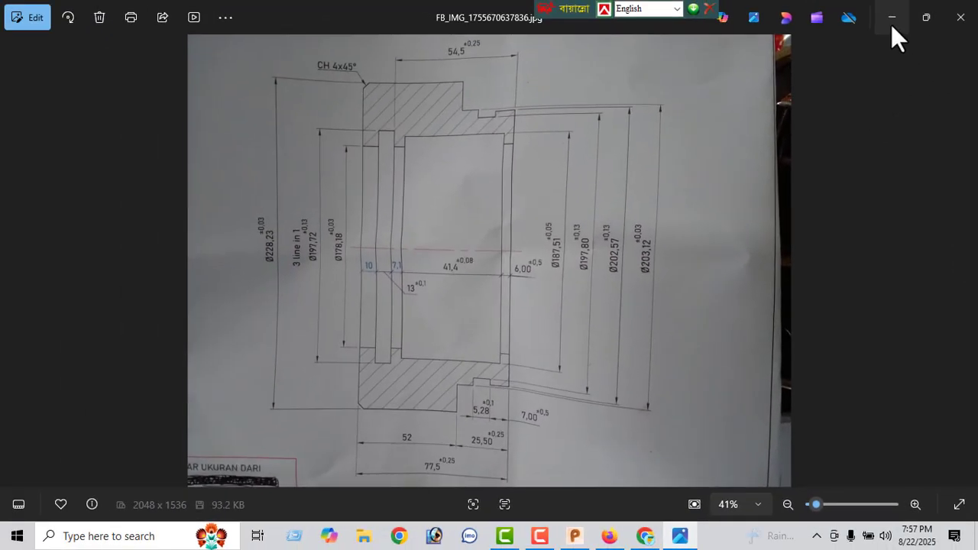
pyautogui.click(891, 18)
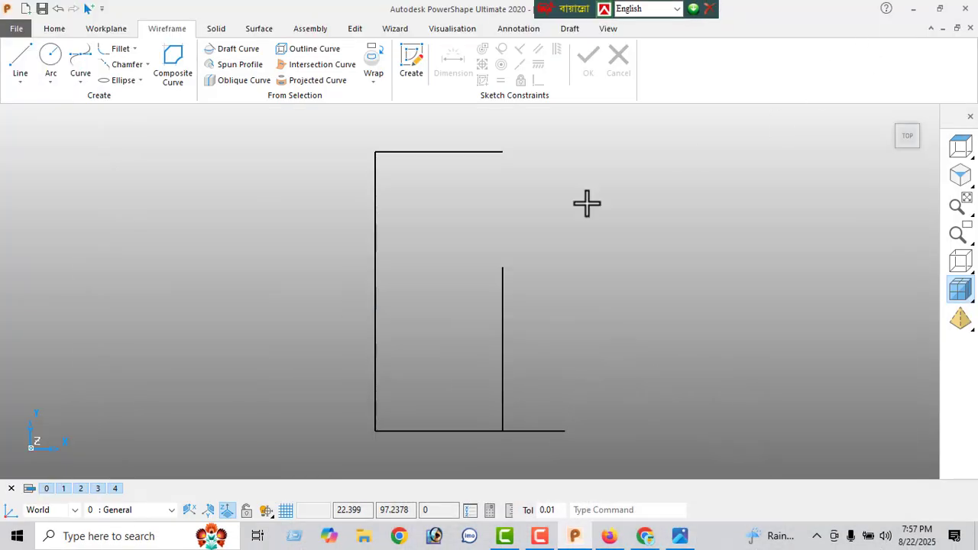
pyautogui.doubleClick(500, 293)
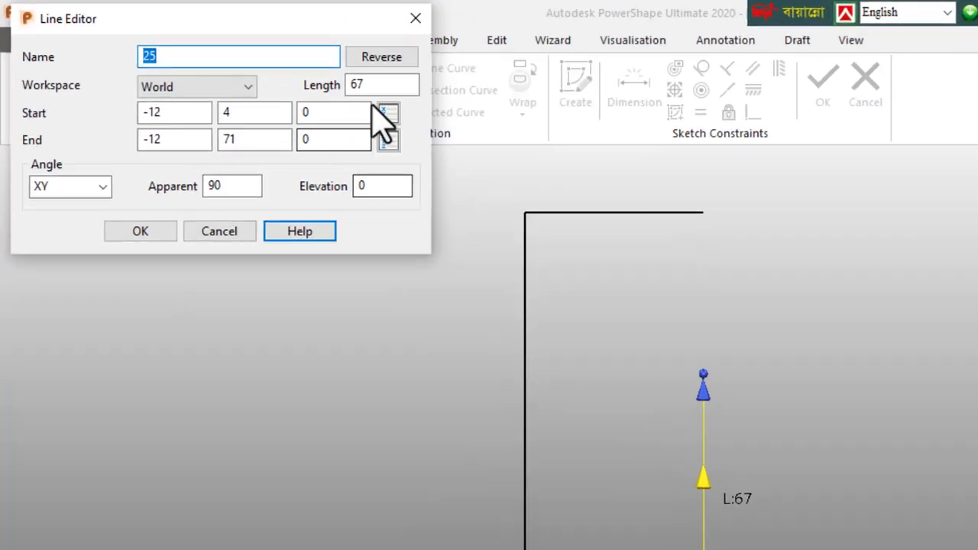
pyautogui.doubleClick(359, 85)
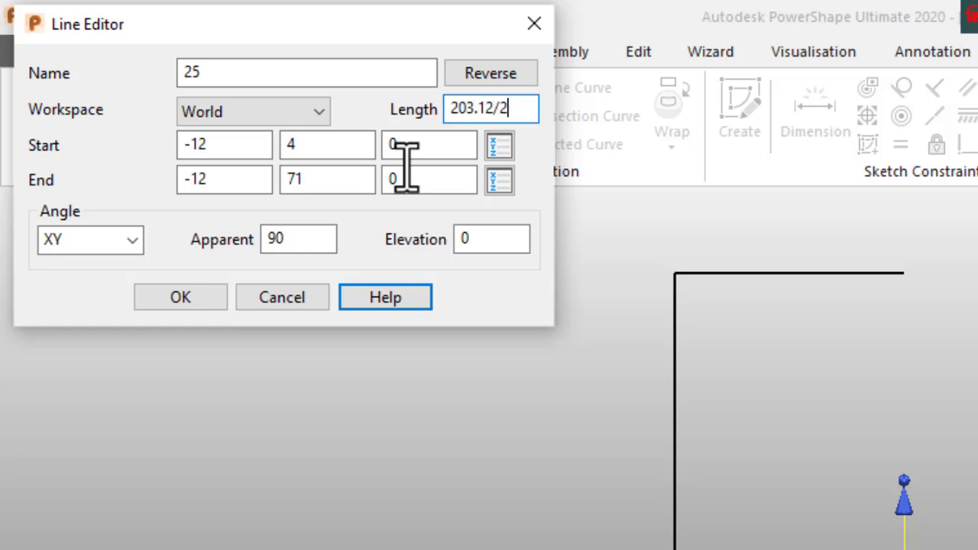
pyautogui.press('Return')
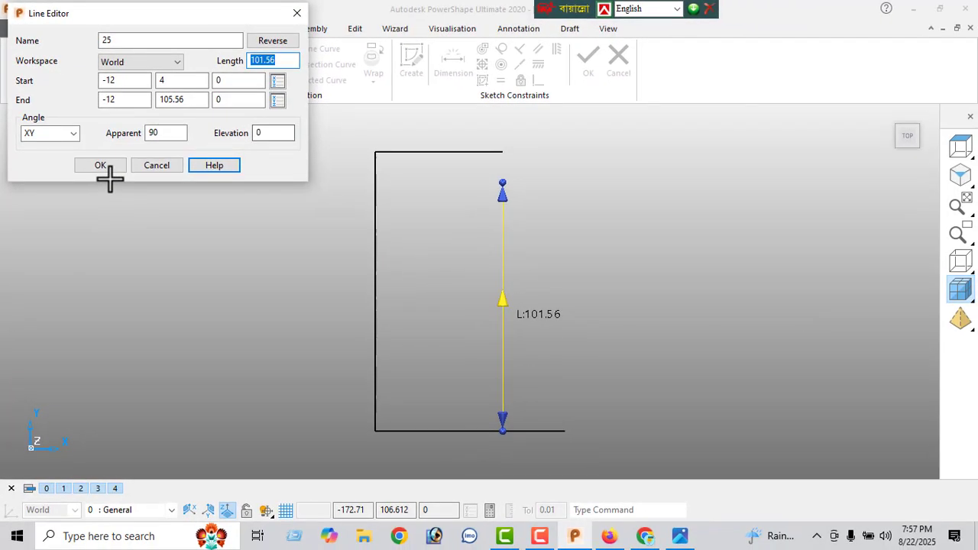
pyautogui.click(101, 165)
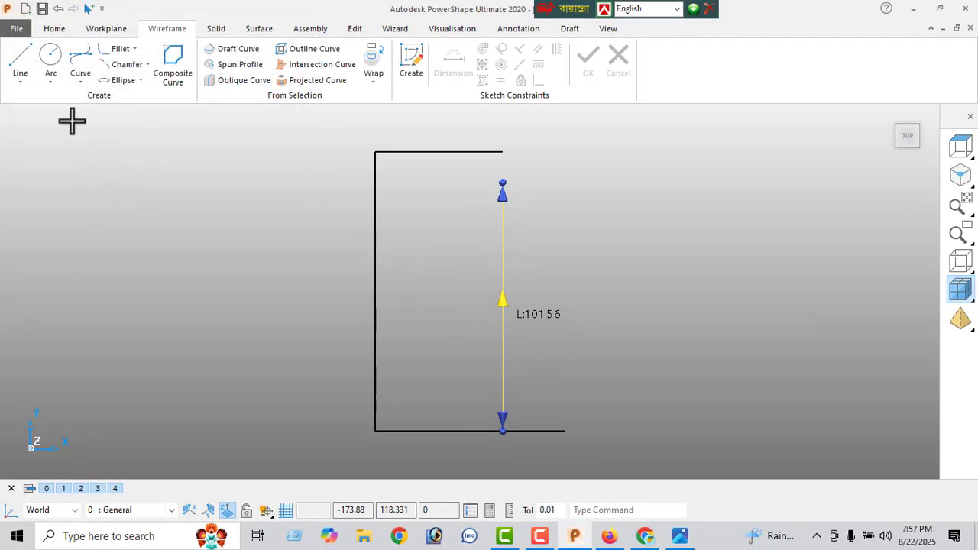
# Draw a short vertical line joining the upper line's free end to the top of the vertical line below it.
pyautogui.click(23, 73)
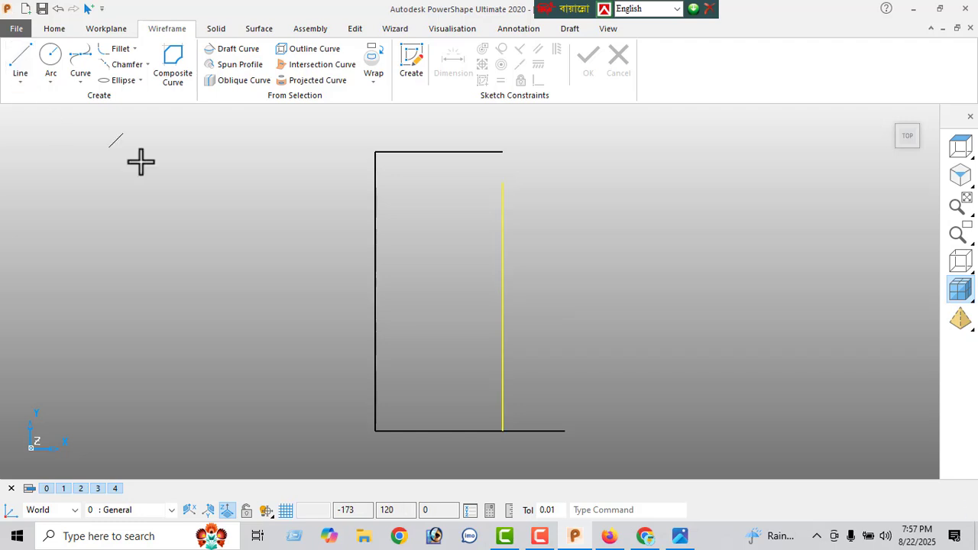
pyautogui.click(504, 152)
pyautogui.rightClick(237, 145)
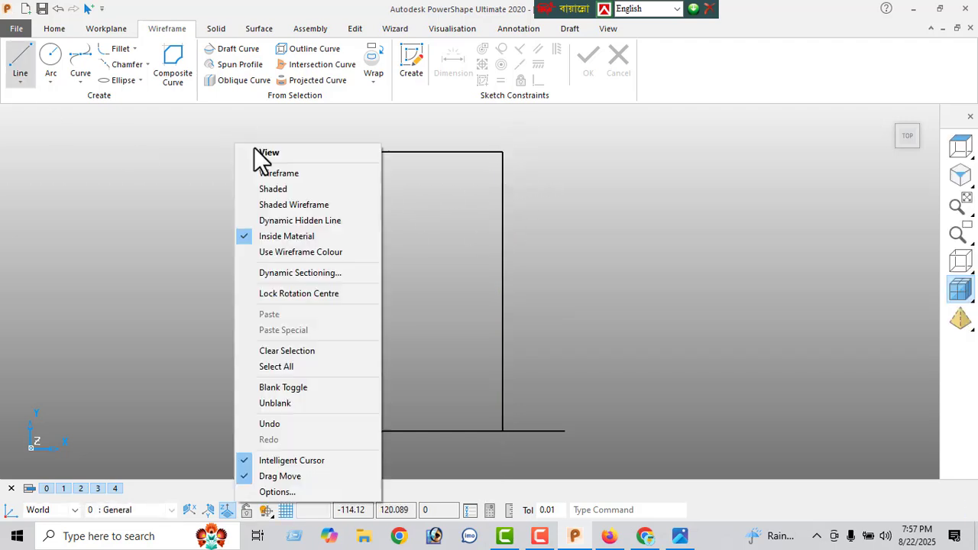
pyautogui.click(267, 153)
# Delete the long vertical construction line below the step, and select the short step line.
pyautogui.click(517, 286)
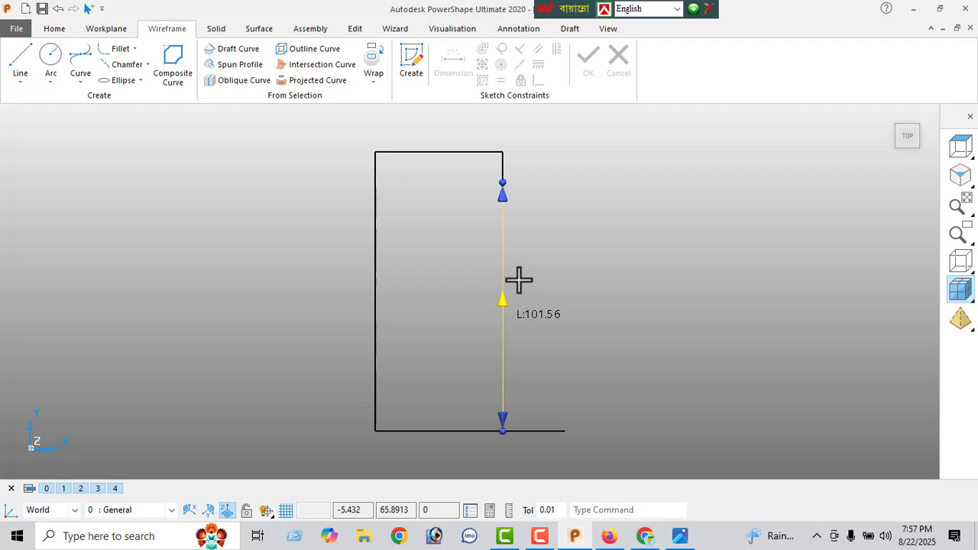
pyautogui.press('Delete')
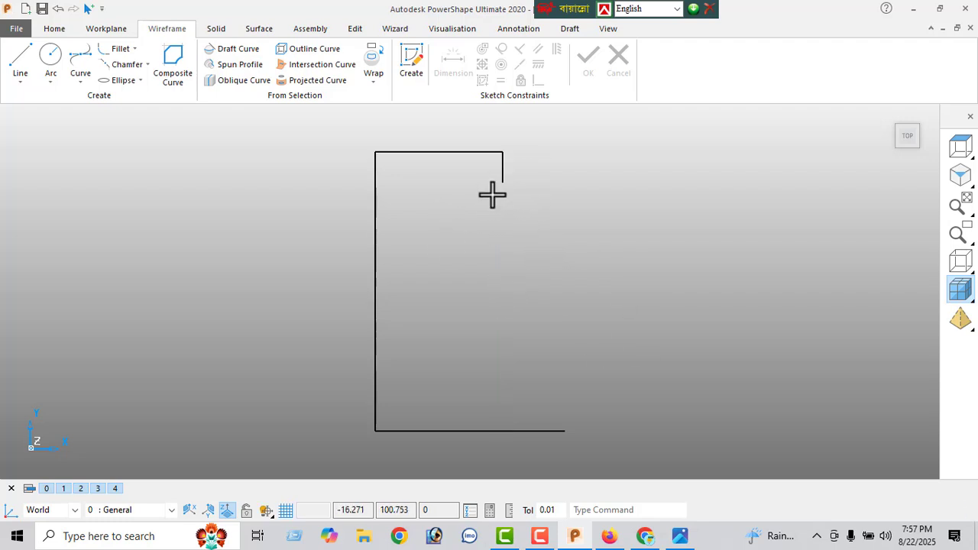
pyautogui.click(503, 173)
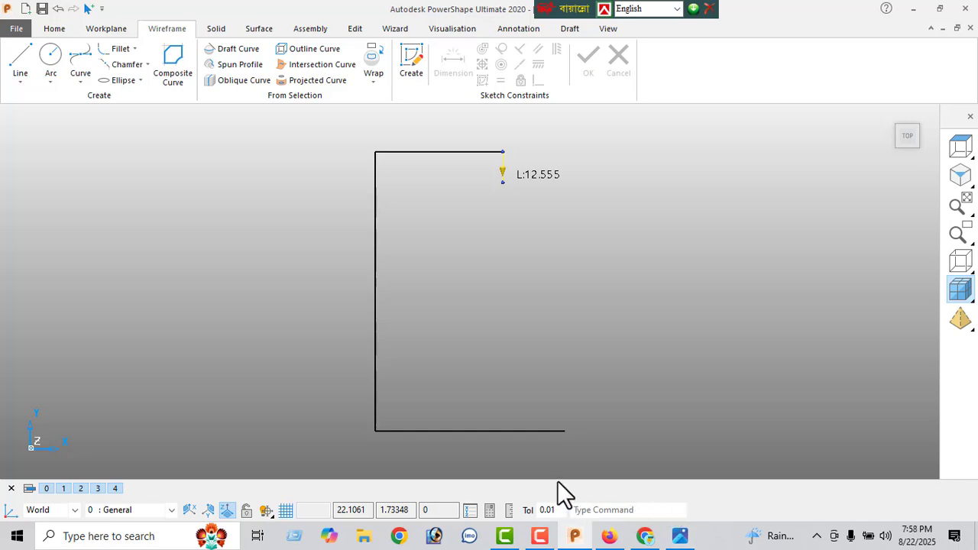
# Check the shoulder dimensions on the ring drawing, and draw a horizontal line about 12 mm long outward from the short step line's lower end.
pyautogui.click(678, 537)
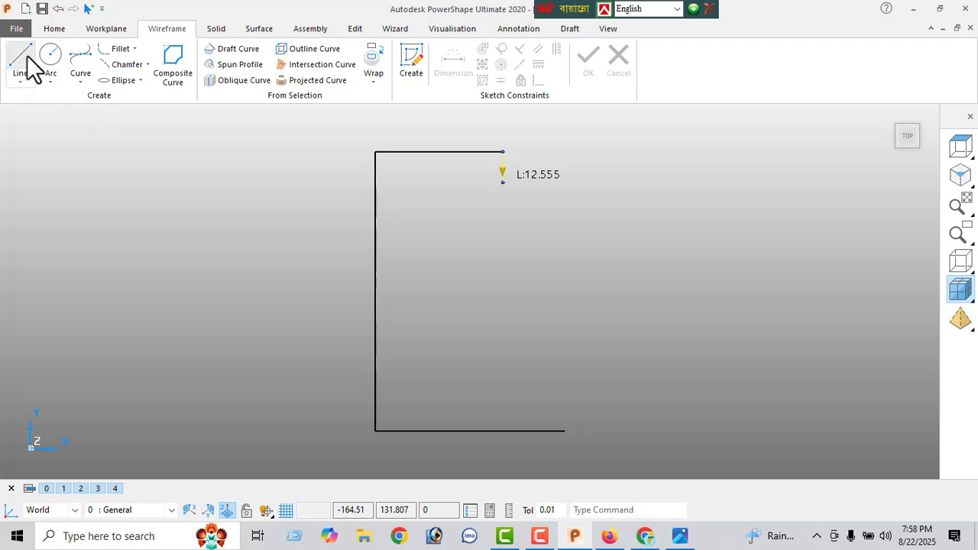
pyautogui.click(29, 68)
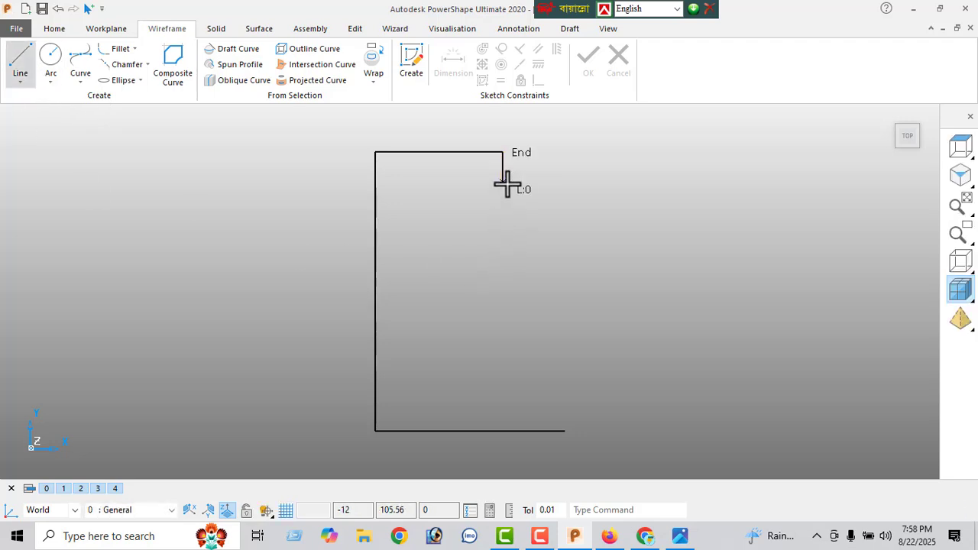
pyautogui.click(531, 185)
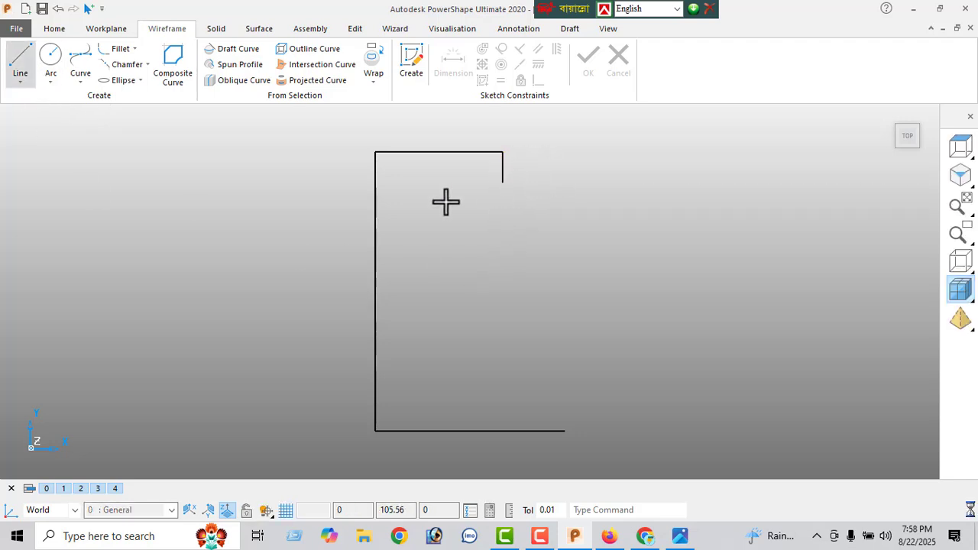
pyautogui.rightClick(214, 167)
pyautogui.click(224, 171)
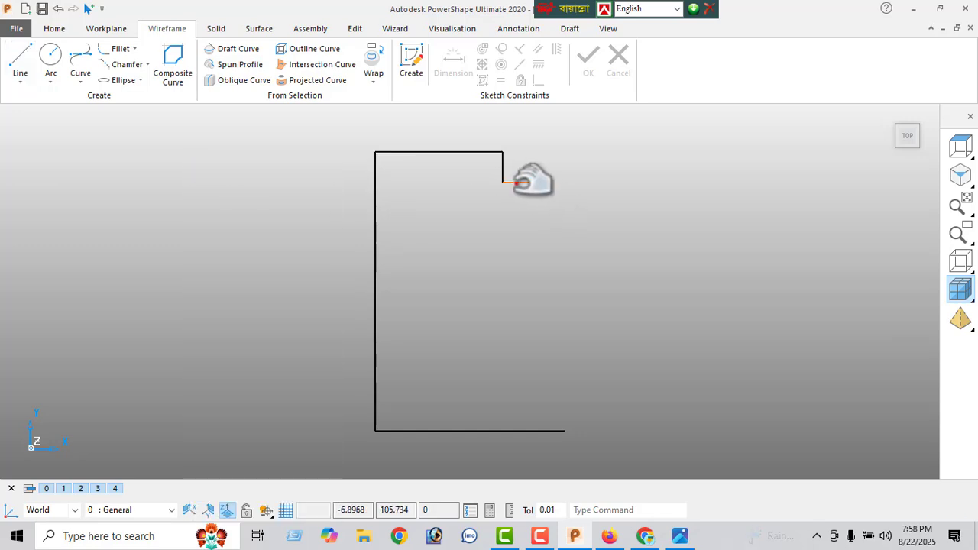
# Set the new horizontal shoulder line's length to 12.72.
pyautogui.doubleClick(516, 182)
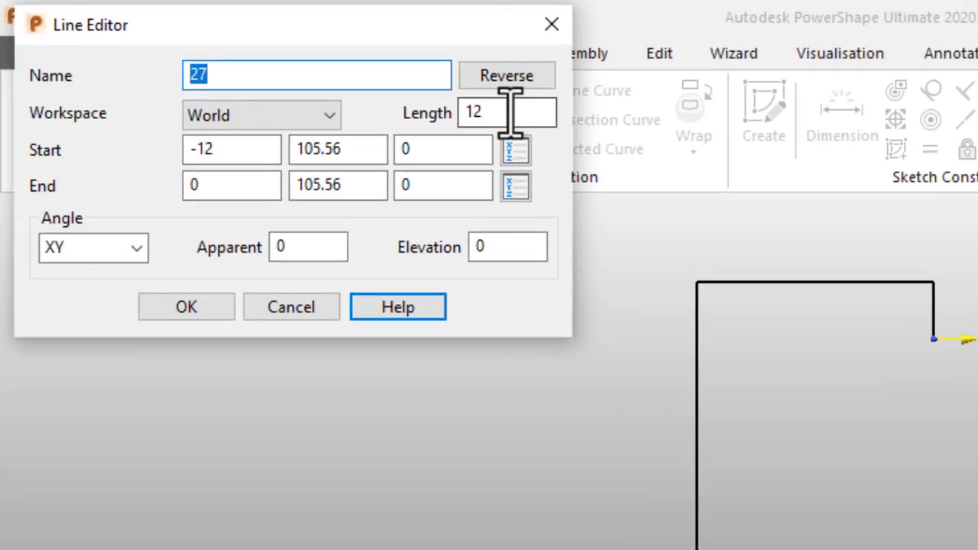
pyautogui.click(298, 65)
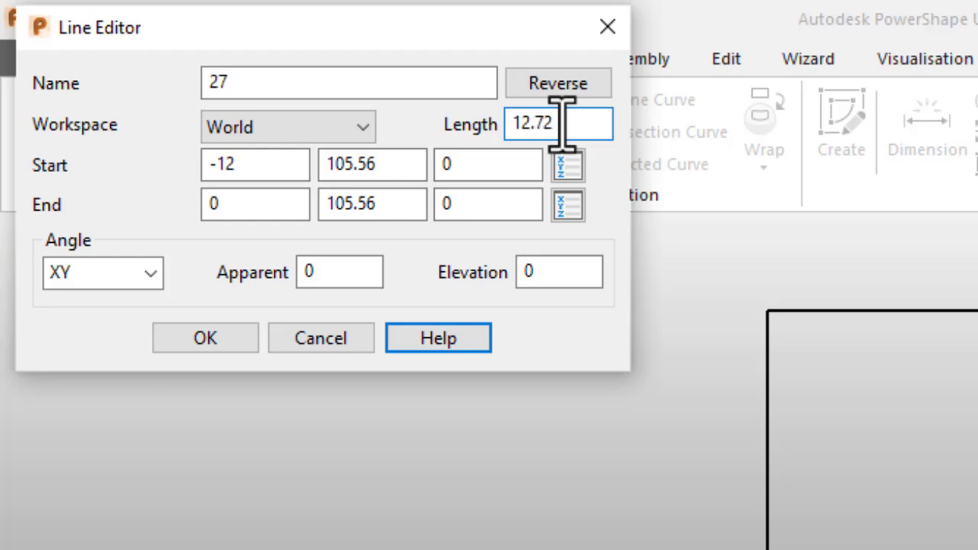
pyautogui.press('Return')
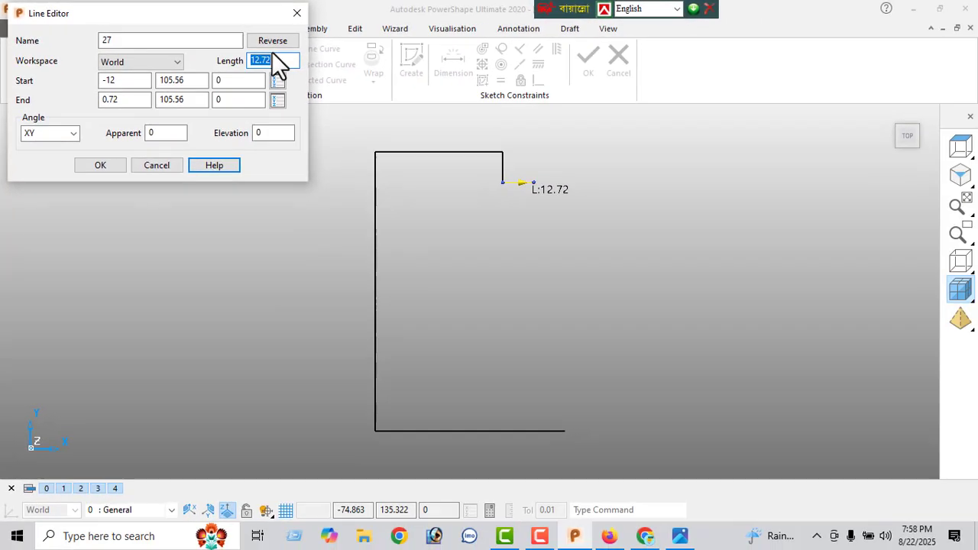
pyautogui.click(107, 166)
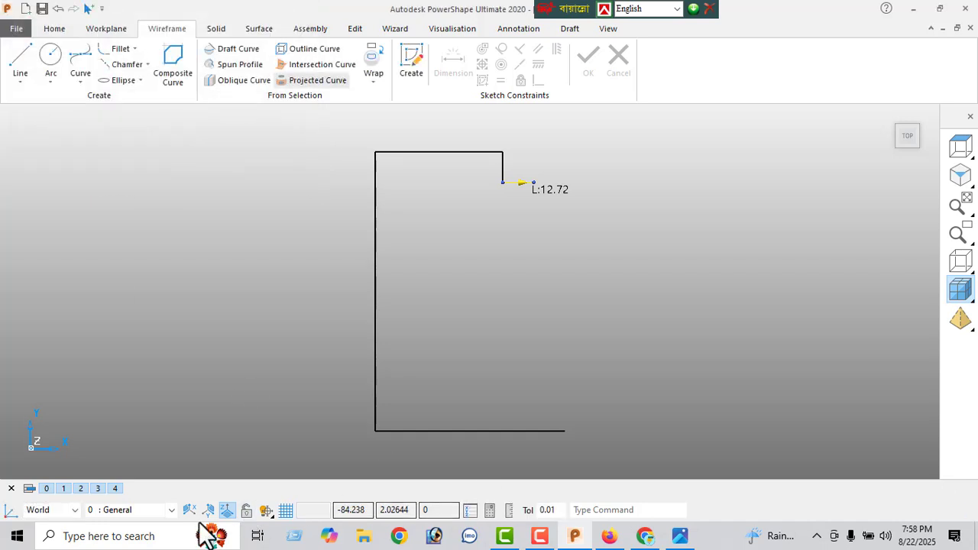
# Open Calculator, begin a subtraction from 25.5, and check the shoulder and groove widths on the ring drawing.
pyautogui.click(115, 537)
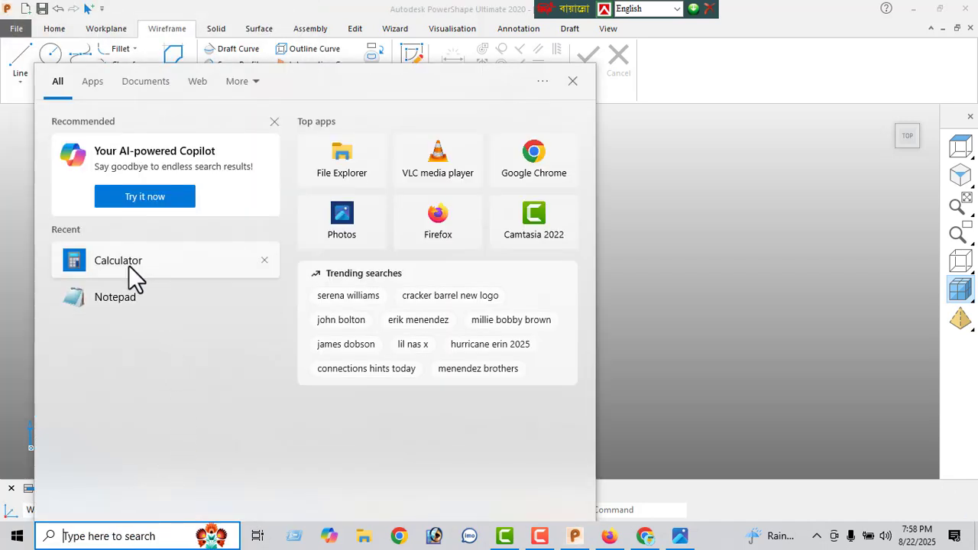
pyautogui.click(107, 296)
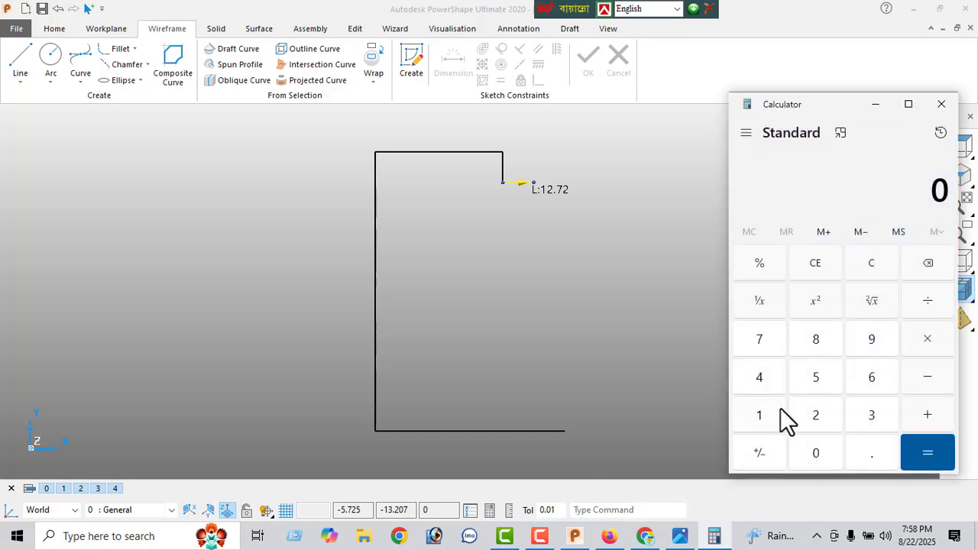
pyautogui.click(829, 418)
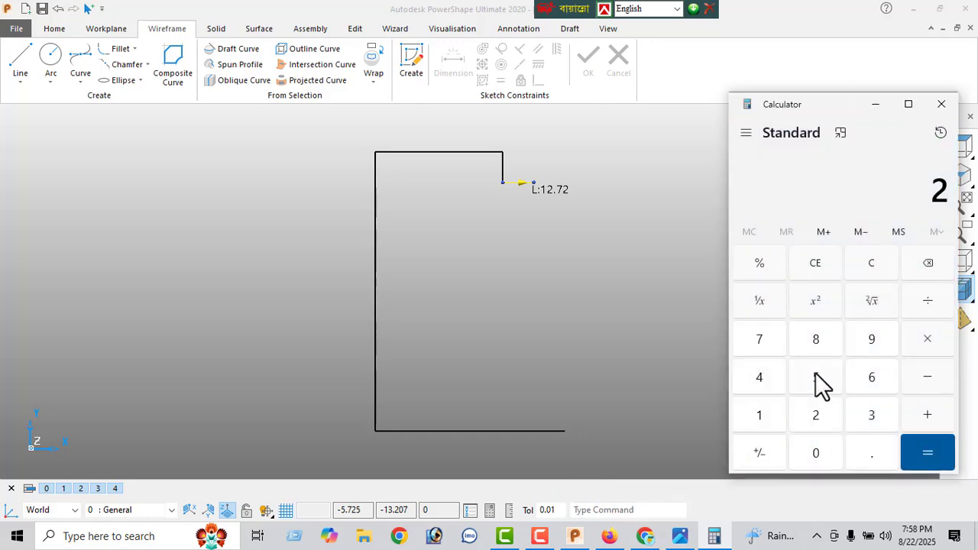
pyautogui.click(860, 453)
pyautogui.click(679, 535)
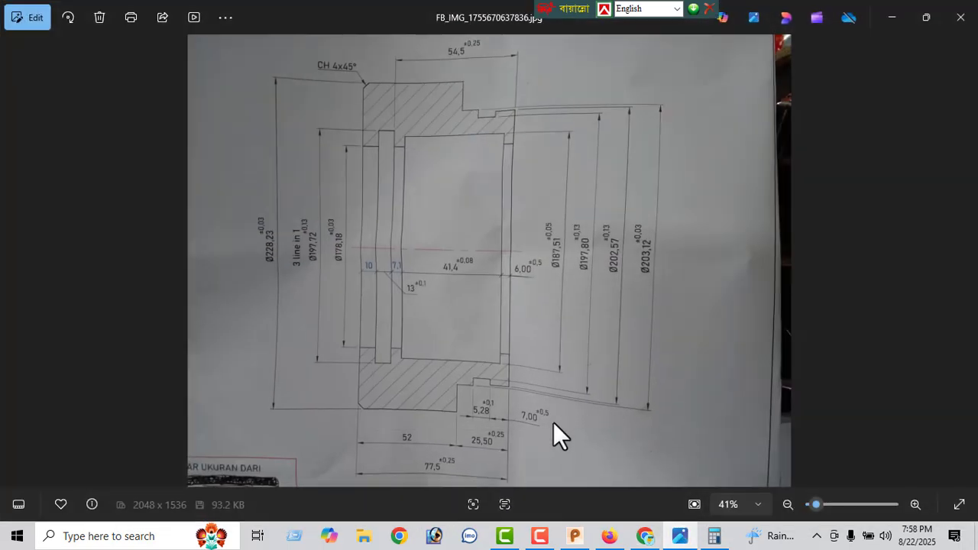
pyautogui.click(680, 534)
pyautogui.click(825, 376)
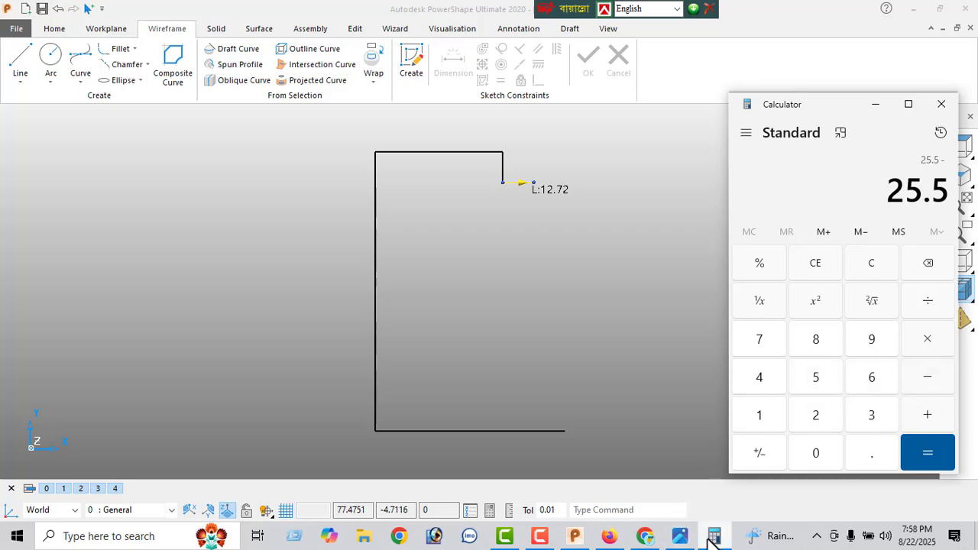
pyautogui.click(672, 536)
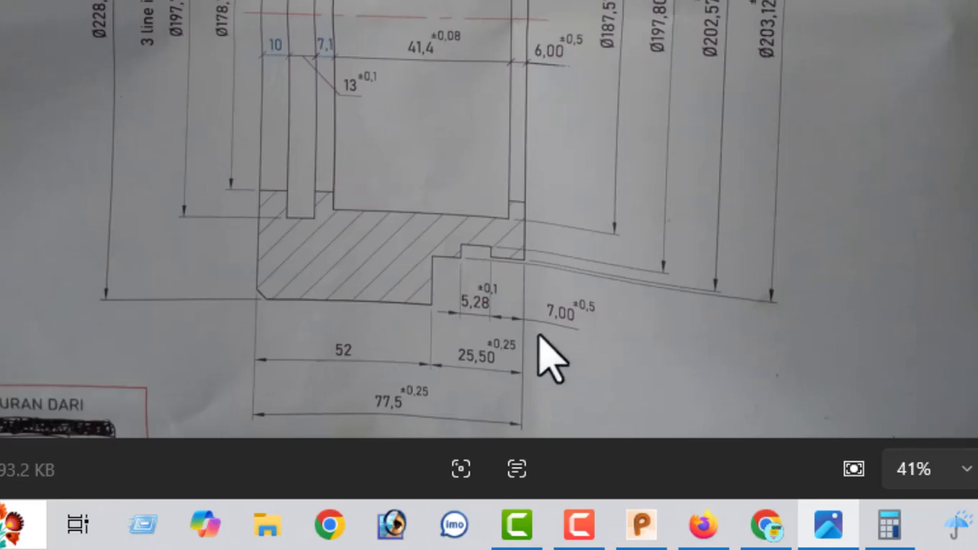
pyautogui.click(819, 521)
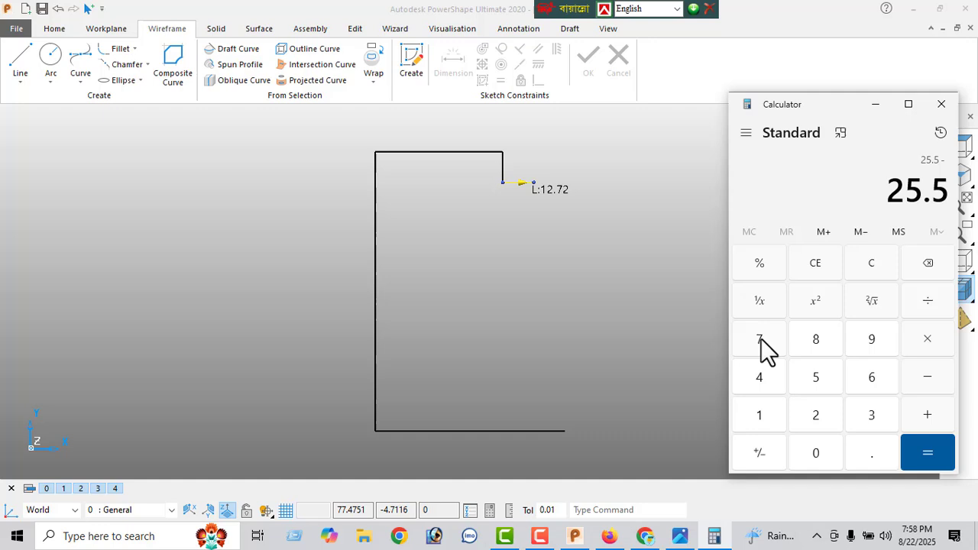
# Calculate 25.5 - 12.28 in Calculator, rechecking the 5.28 and 7.00 widths on the ring drawing.
pyautogui.click(815, 415)
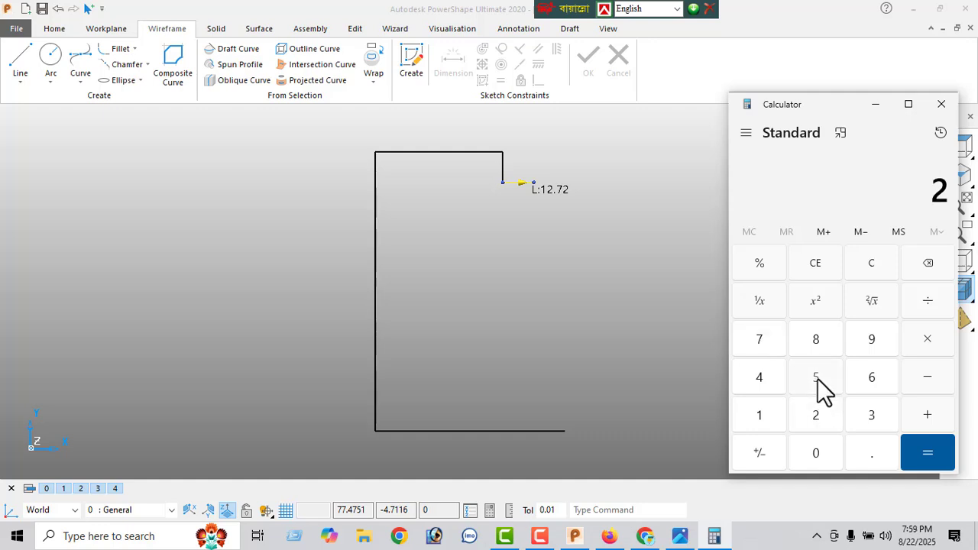
pyautogui.click(818, 386)
pyautogui.click(815, 377)
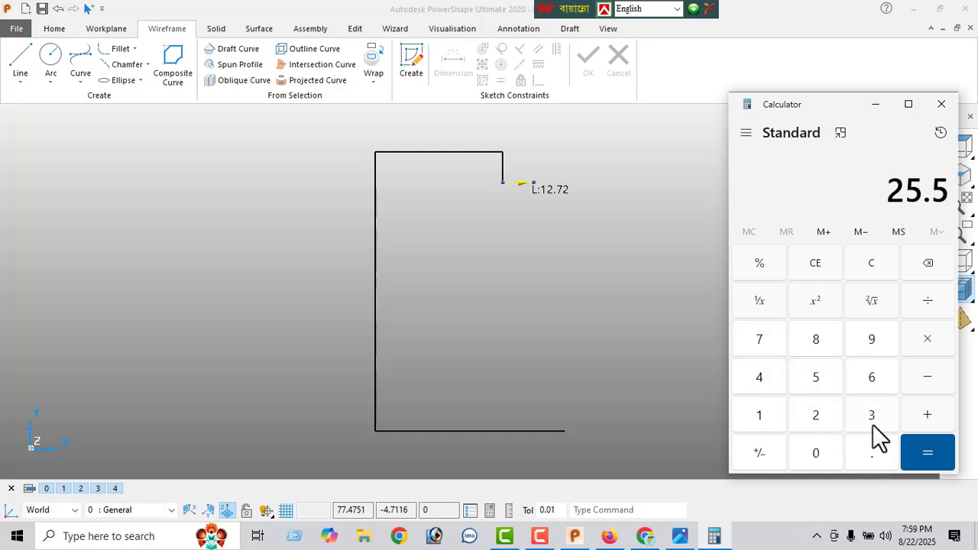
pyautogui.click(682, 538)
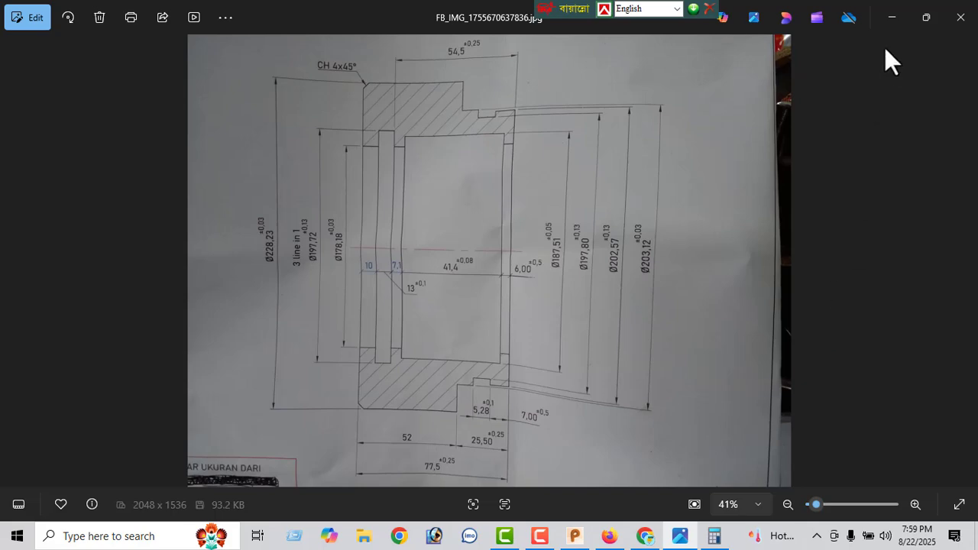
pyautogui.click(888, 22)
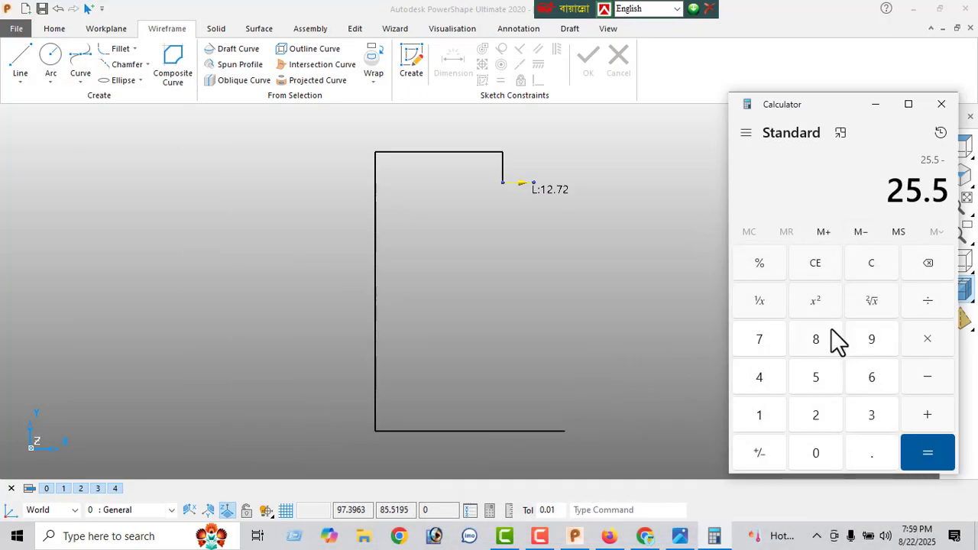
pyautogui.click(760, 417)
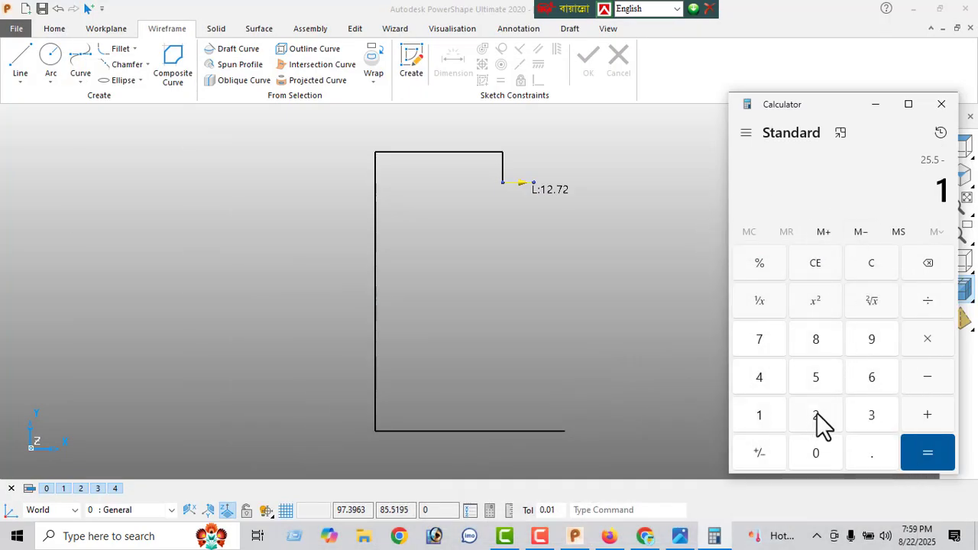
pyautogui.click(868, 456)
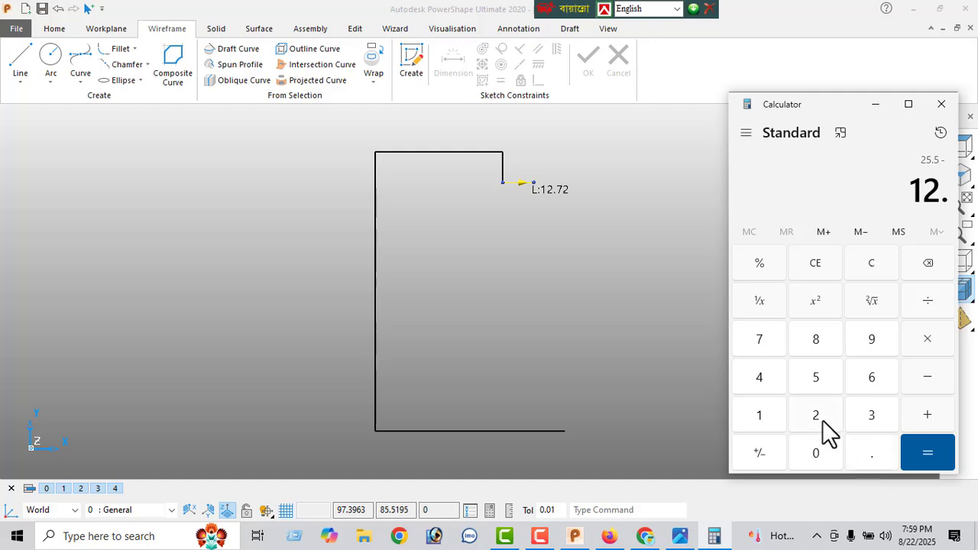
pyautogui.click(819, 337)
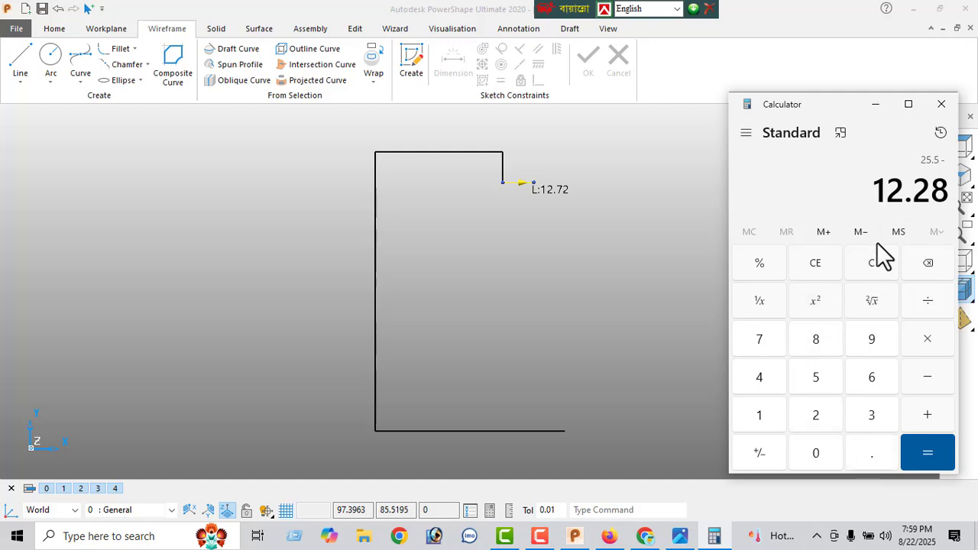
pyautogui.click(928, 457)
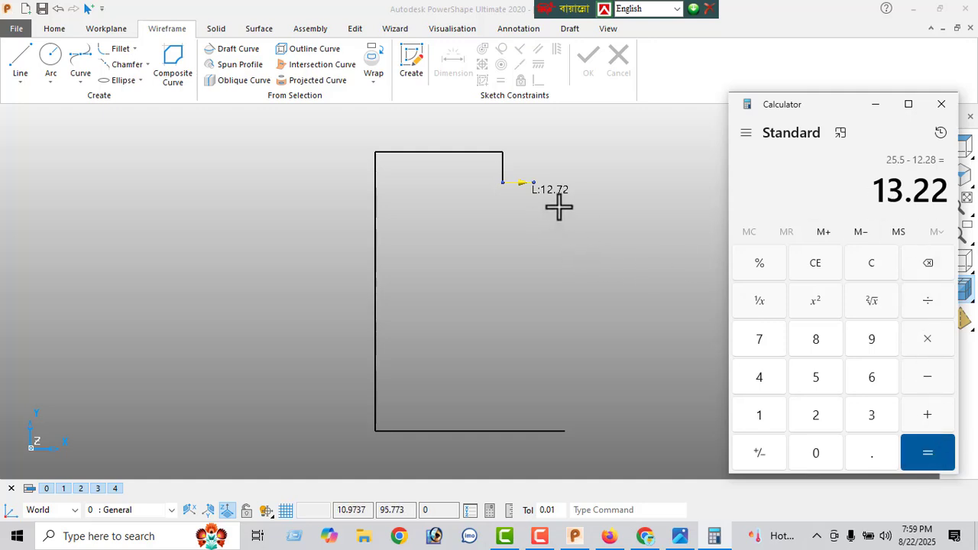
# Set the horizontal shoulder line's length to the calculated 13.22.
pyautogui.rightClick(180, 167)
pyautogui.click(213, 174)
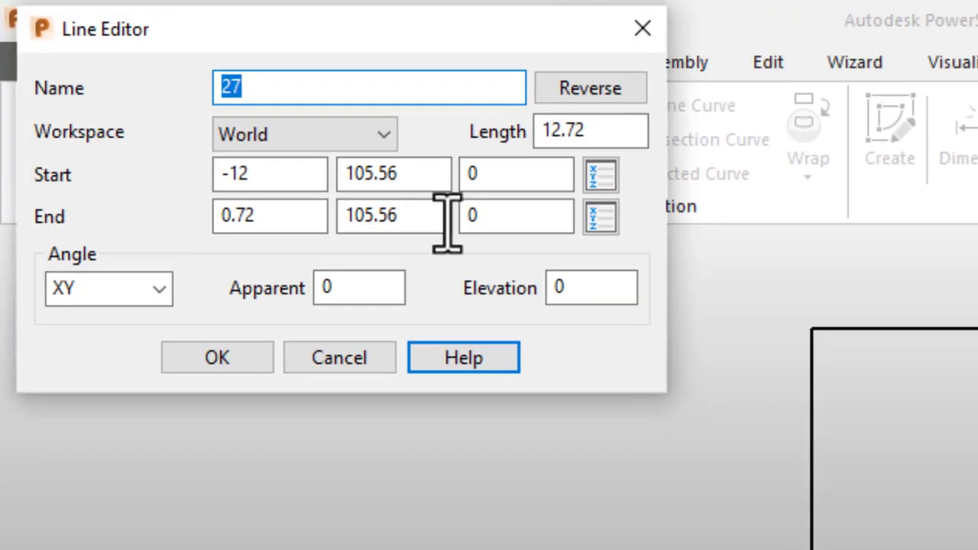
pyautogui.doubleClick(611, 134)
pyautogui.write('1')
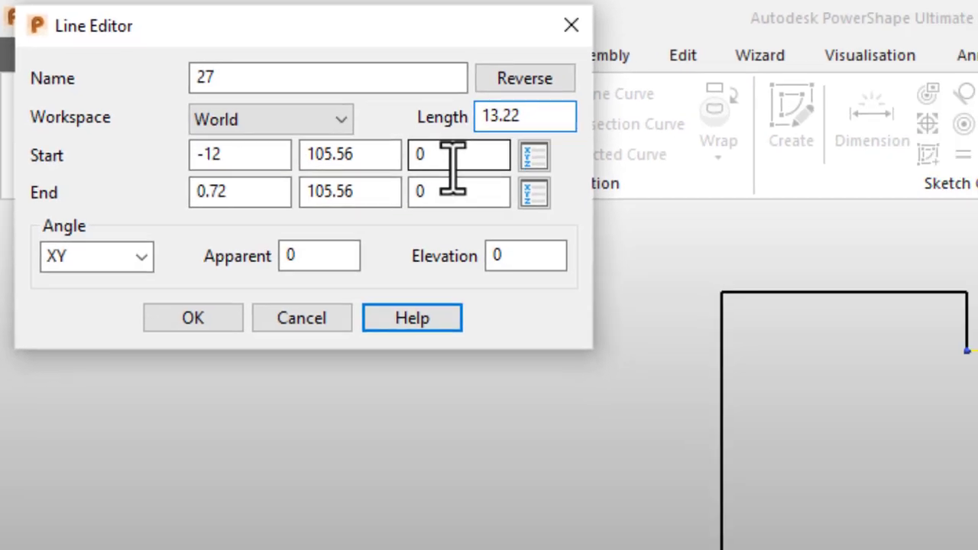
pyautogui.press('Return')
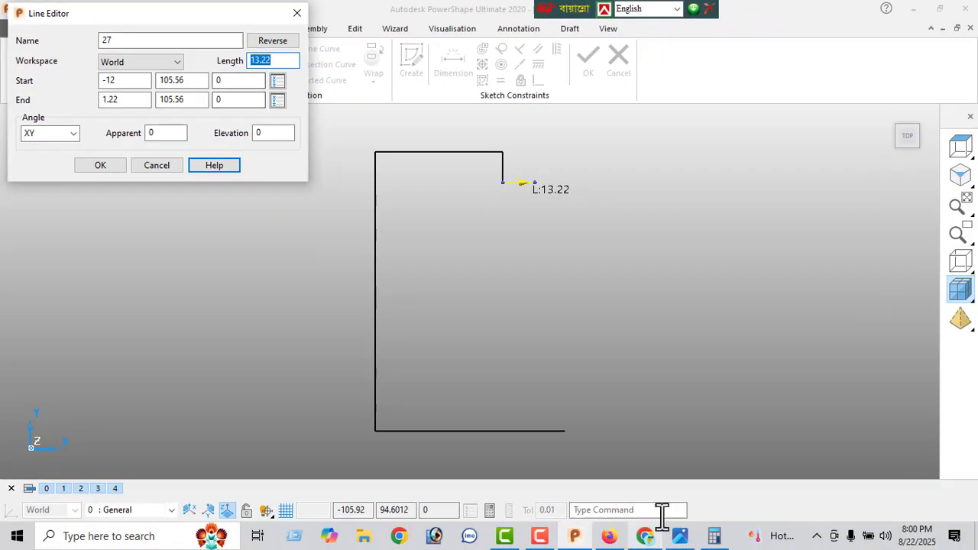
pyautogui.click(714, 535)
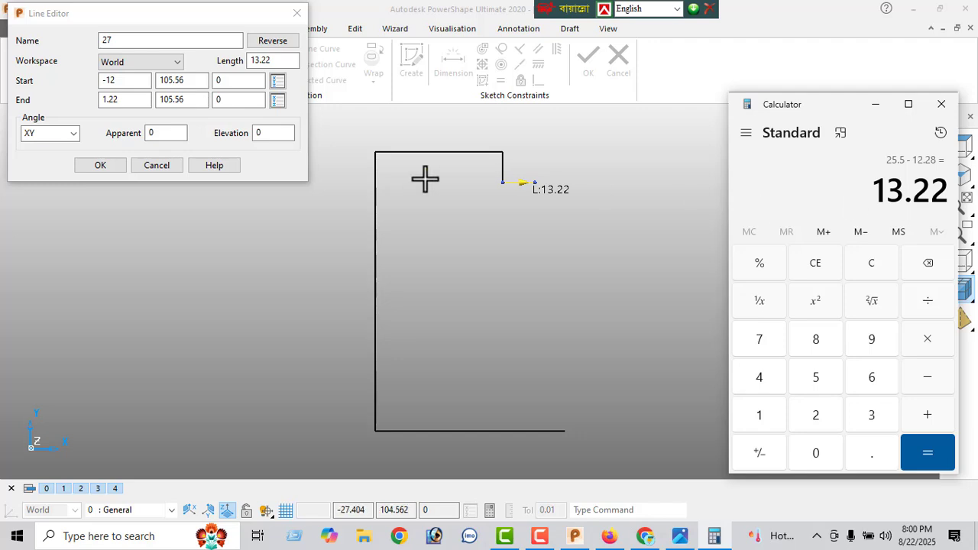
pyautogui.click(106, 164)
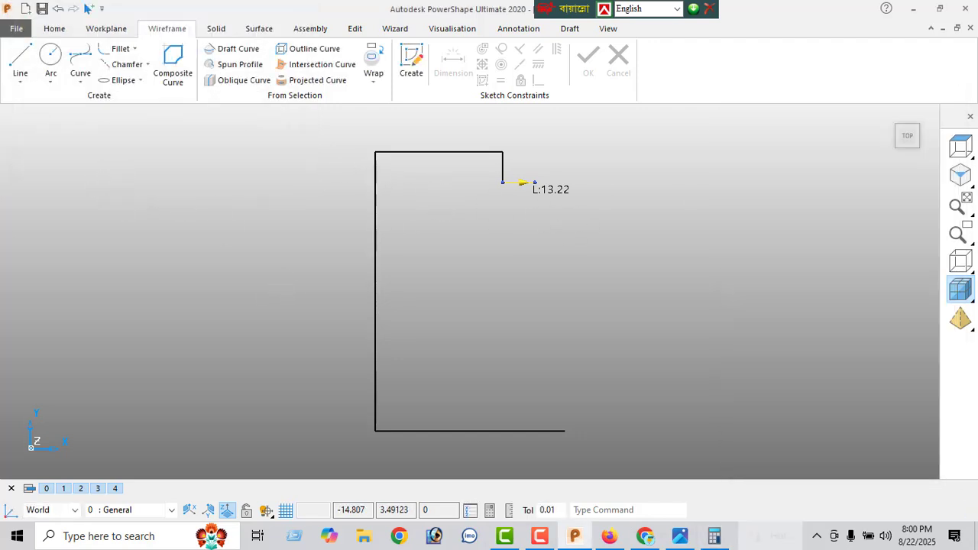
# Check the groove diameter on the ring drawing, and draw a vertical line about 68 mm long up from the base line, aligned with the shoulder line's free end.
pyautogui.click(680, 535)
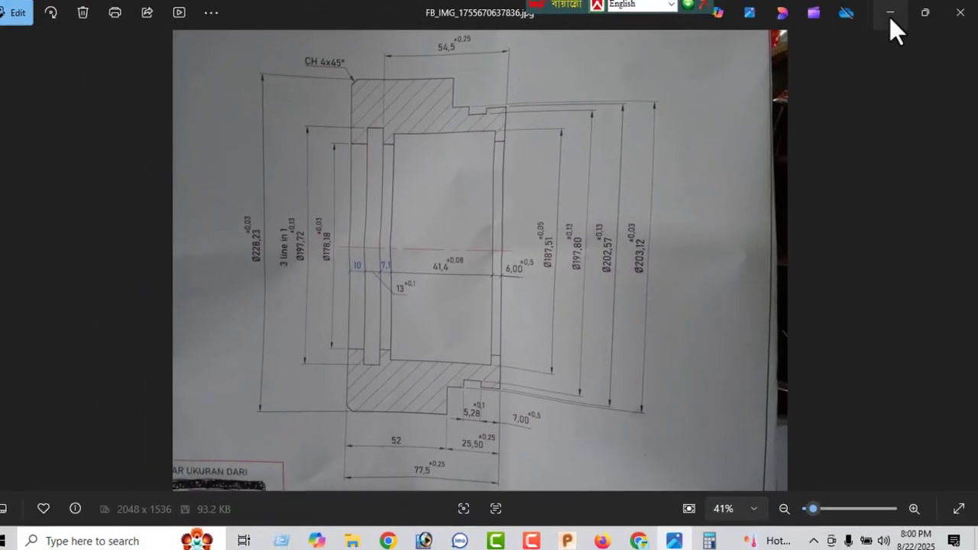
pyautogui.click(889, 15)
pyautogui.press('l')
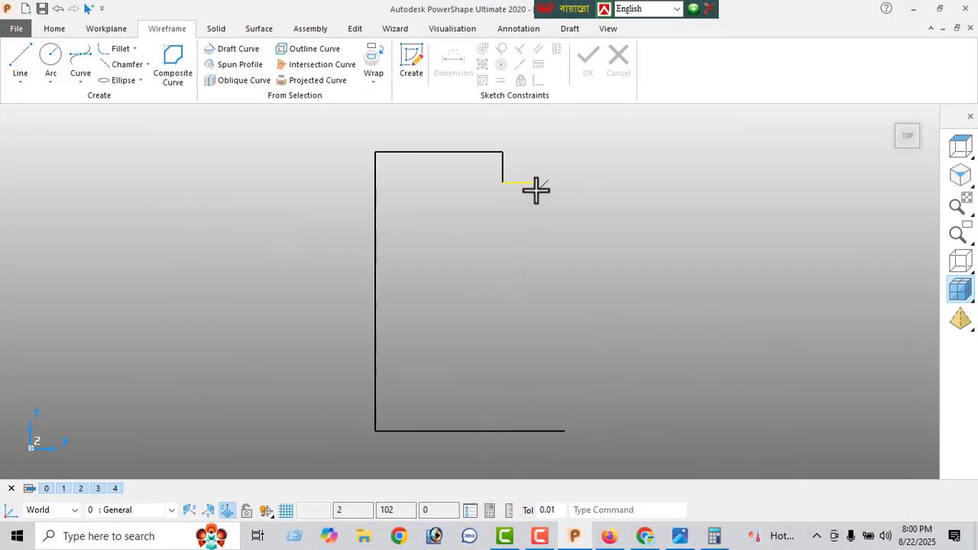
pyautogui.click(536, 185)
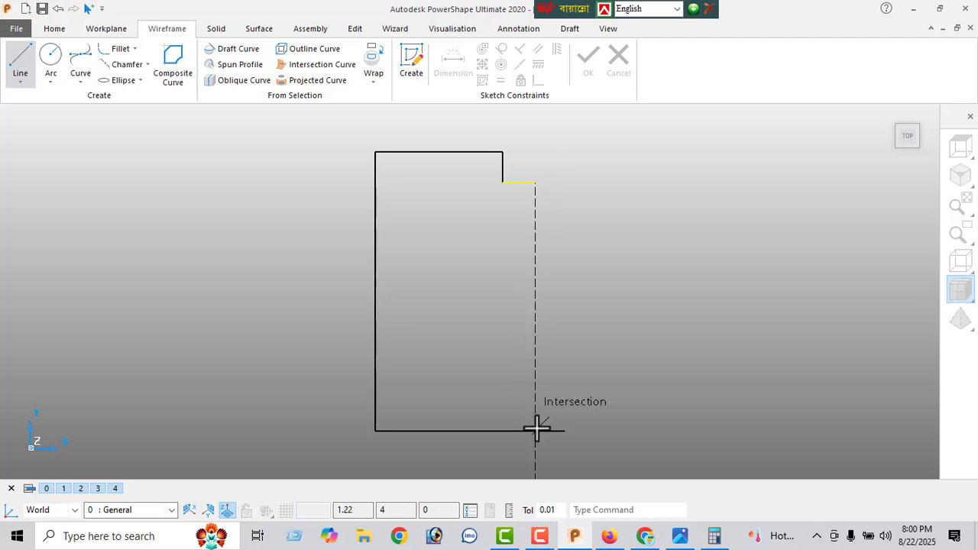
pyautogui.click(537, 429)
pyautogui.click(535, 266)
pyautogui.rightClick(185, 165)
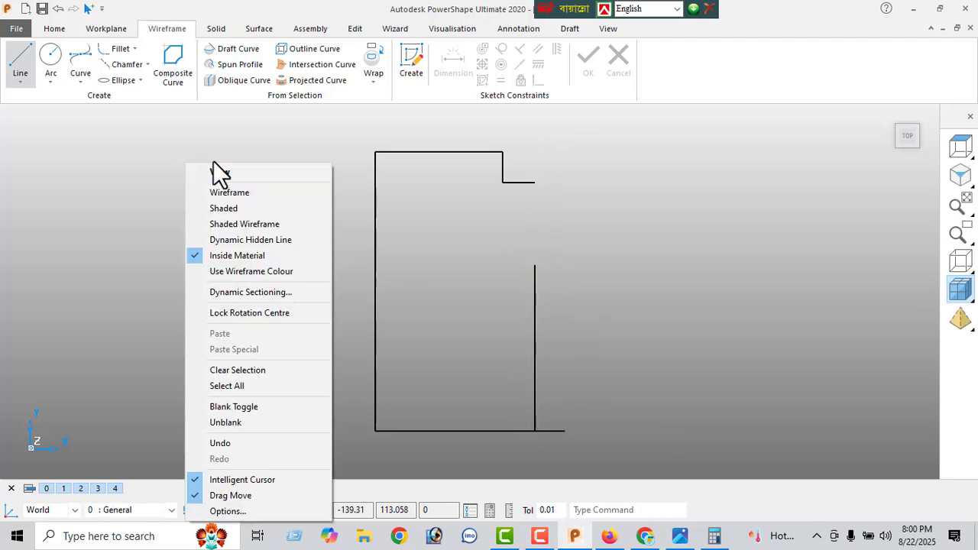
pyautogui.click(220, 175)
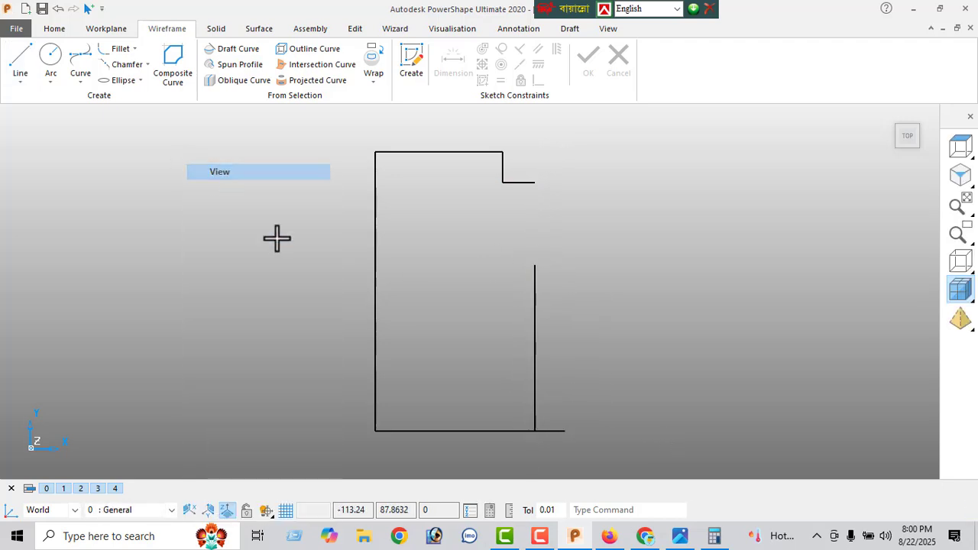
# Set the length of the vertical line below the shoulder's free end to 197.8/2.
pyautogui.click(536, 298)
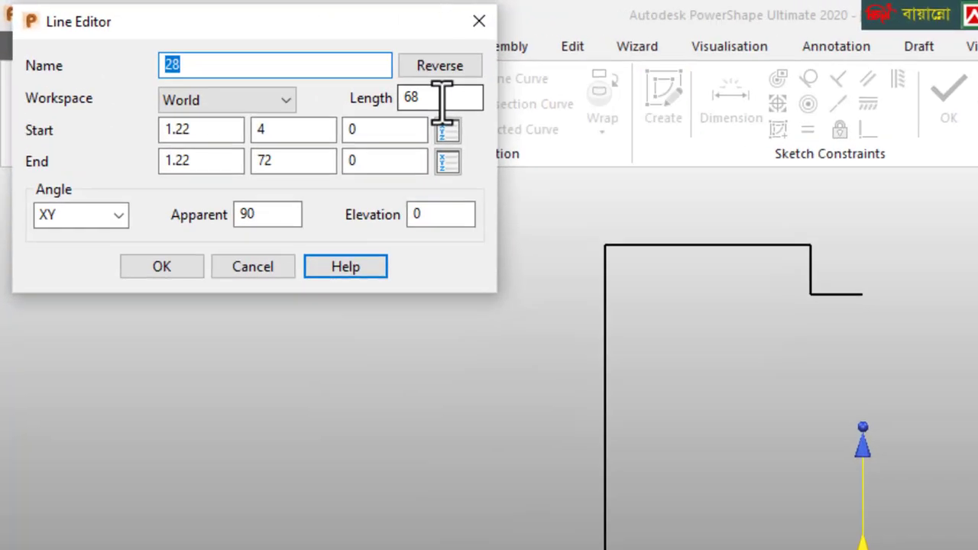
pyautogui.moveTo(278, 62); pyautogui.dragTo(239, 81)
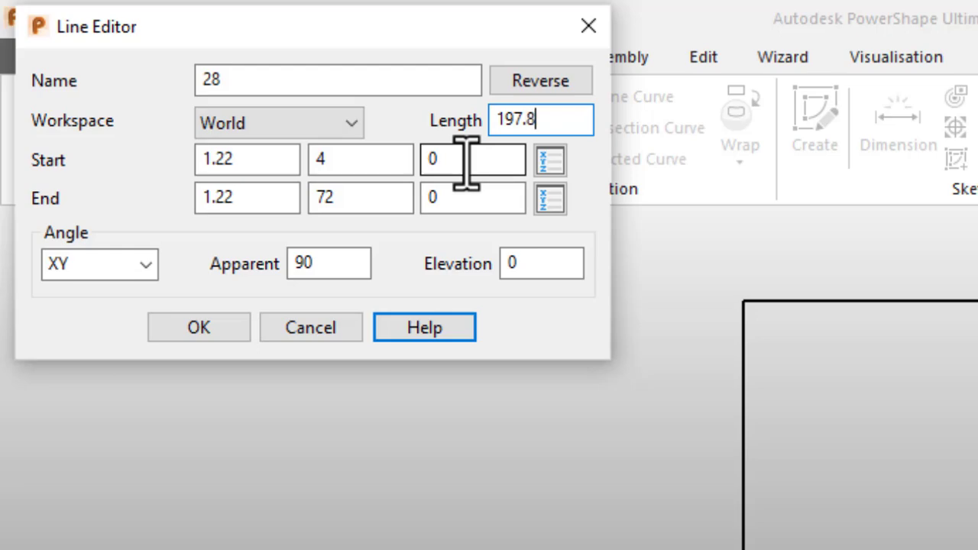
pyautogui.write('197.8/2')
pyautogui.press('Return')
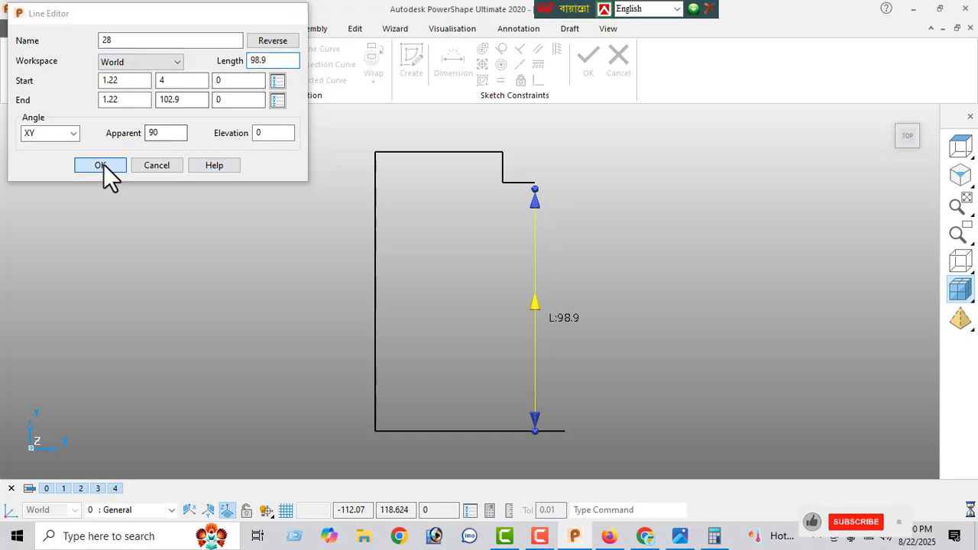
pyautogui.click(102, 165)
# Draw a short vertical line joining the shoulder's free end to the top of the 98.9 mm construction line, and delete that construction line.
pyautogui.click(20, 60)
pyautogui.scroll(5, 541, 196)
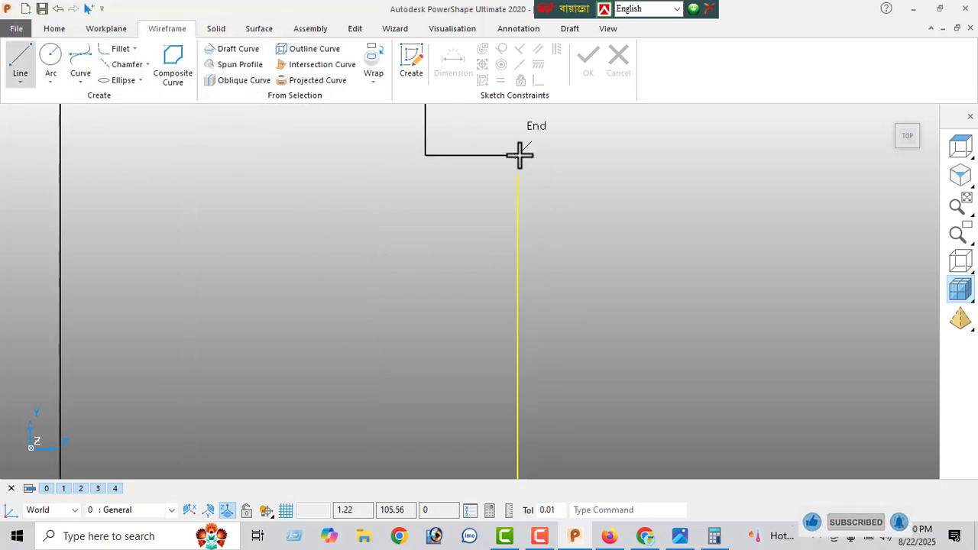
pyautogui.click(518, 155)
pyautogui.click(520, 174)
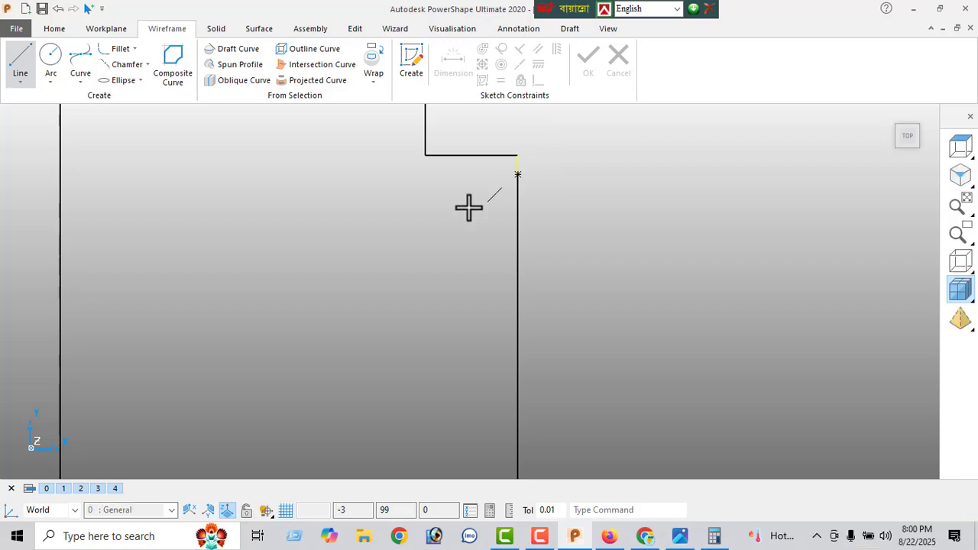
pyautogui.rightClick(318, 185)
pyautogui.click(343, 173)
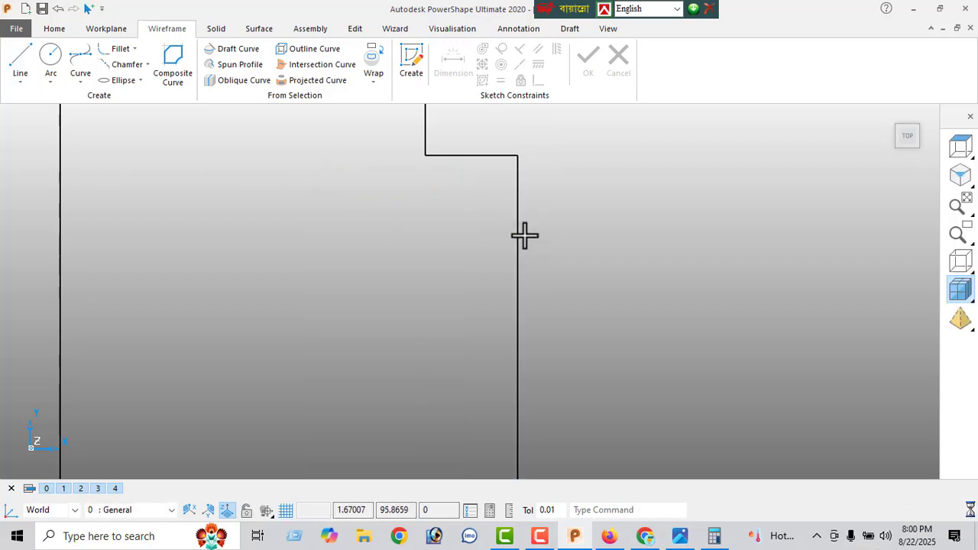
pyautogui.click(530, 241)
pyautogui.press('Delete')
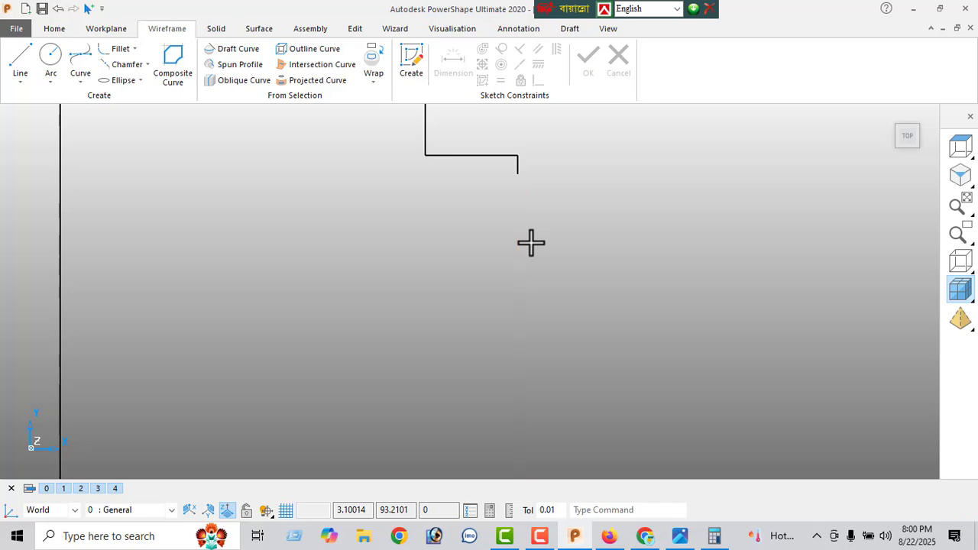
pyautogui.scroll(-3, 531, 239)
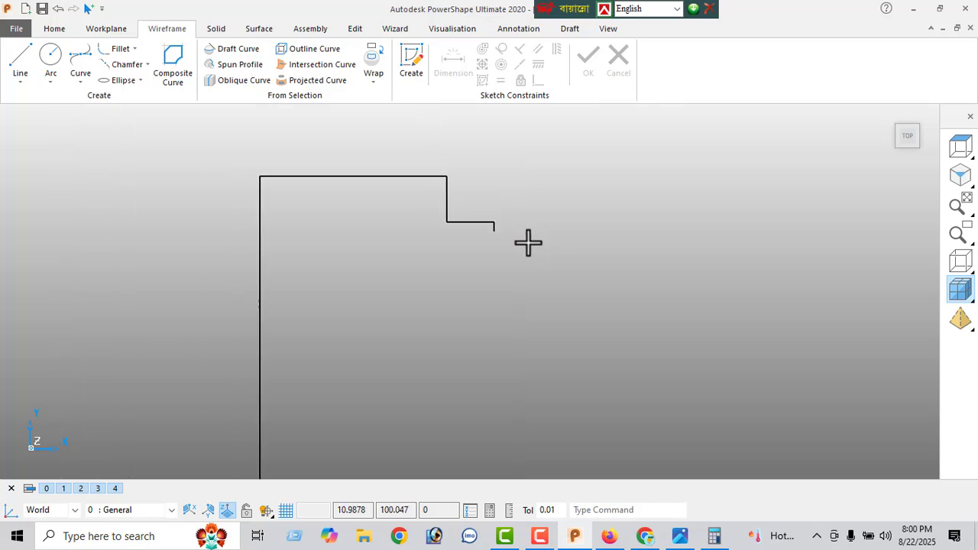
# Check the groove width on the ring drawing, and draw a horizontal line about 13 mm long outward from the short vertical line's lower end.
pyautogui.click(677, 535)
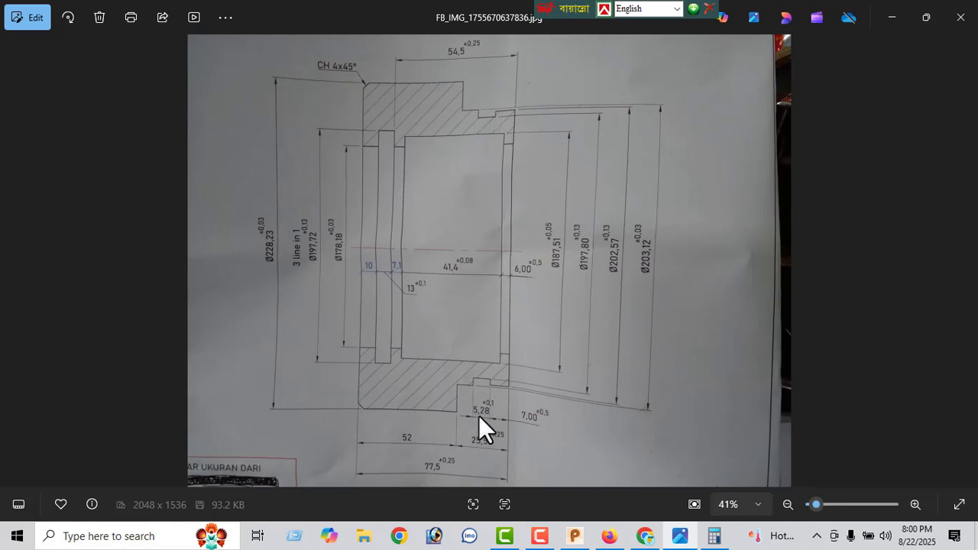
pyautogui.click(891, 19)
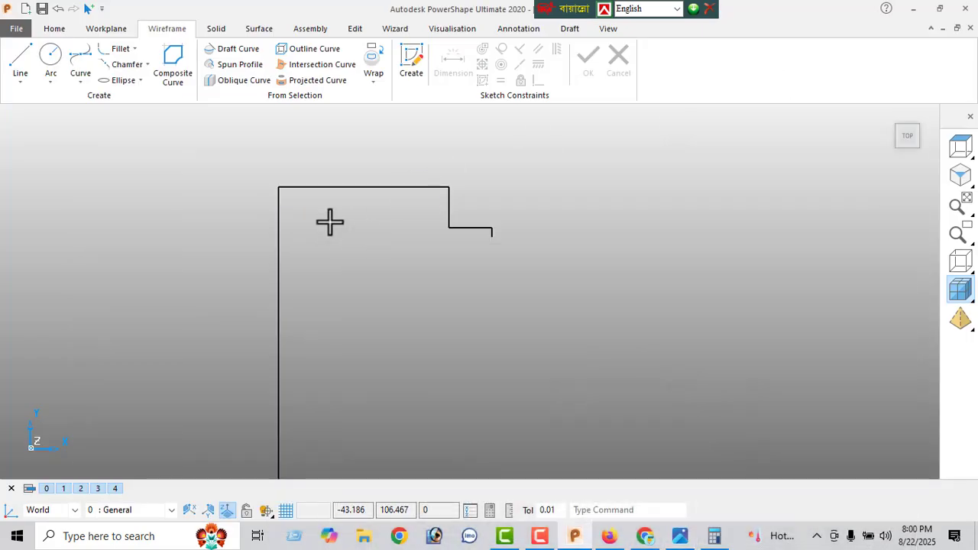
pyautogui.click(493, 236)
pyautogui.click(533, 236)
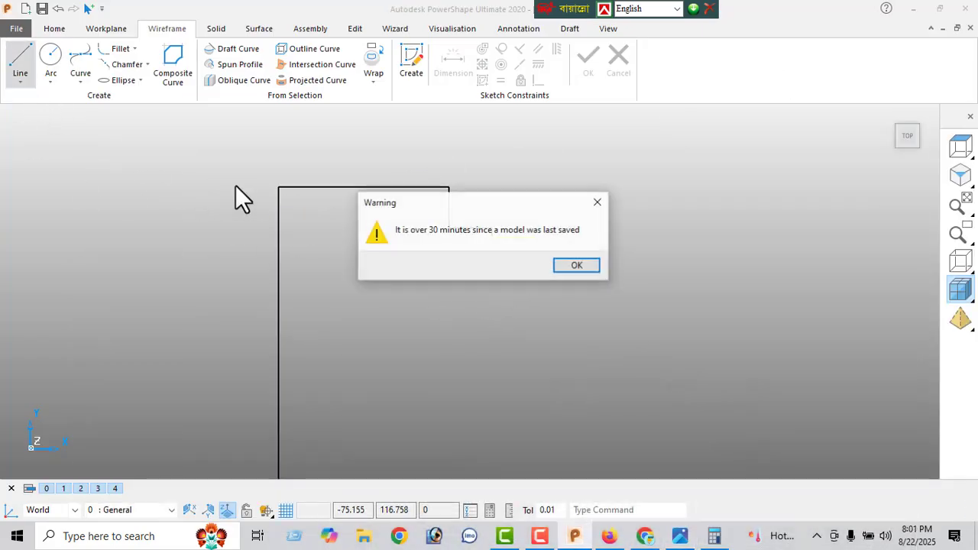
pyautogui.click(557, 262)
pyautogui.rightClick(233, 185)
pyautogui.click(230, 176)
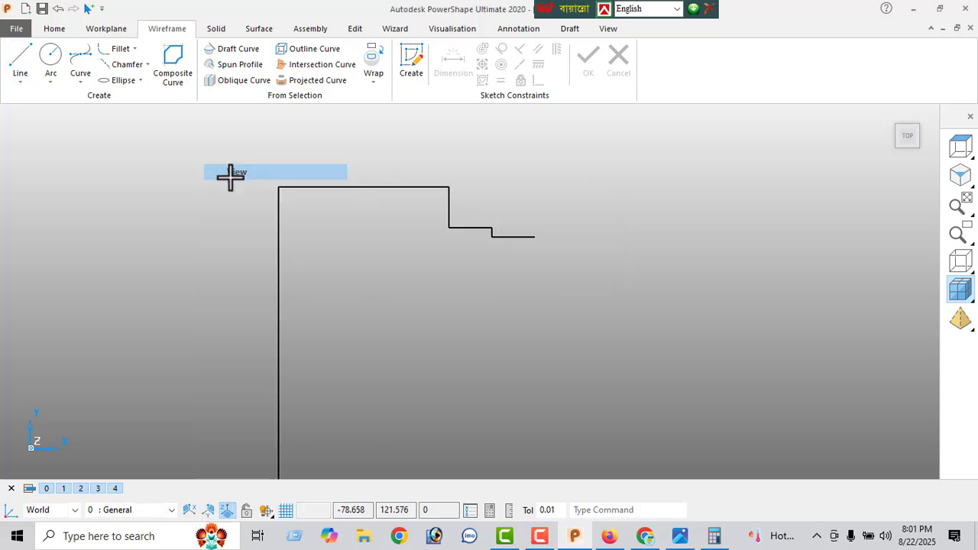
# Set the groove's horizontal bottom line to a length of 5.28.
pyautogui.click(519, 235)
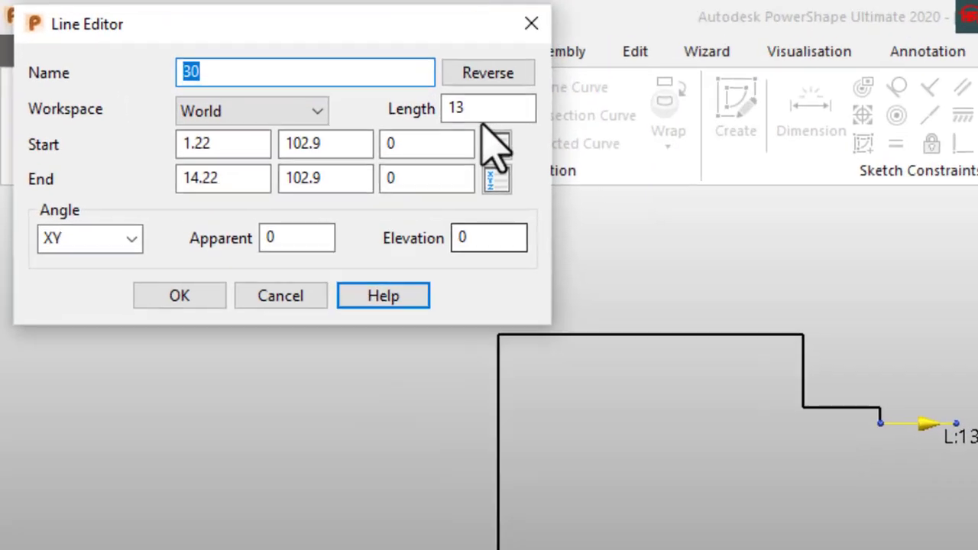
pyautogui.moveTo(269, 61); pyautogui.dragTo(186, 93)
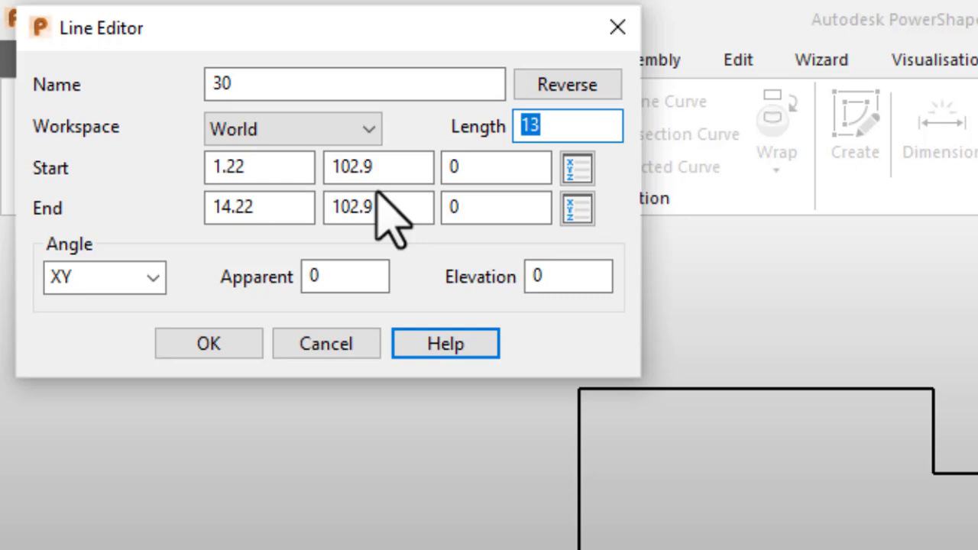
pyautogui.write('5.28')
pyautogui.press('Return')
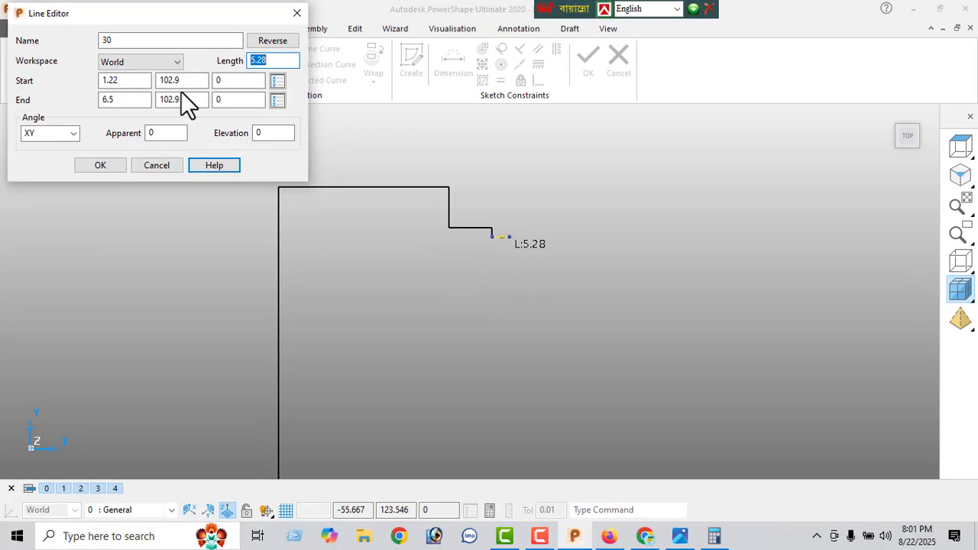
pyautogui.click(98, 165)
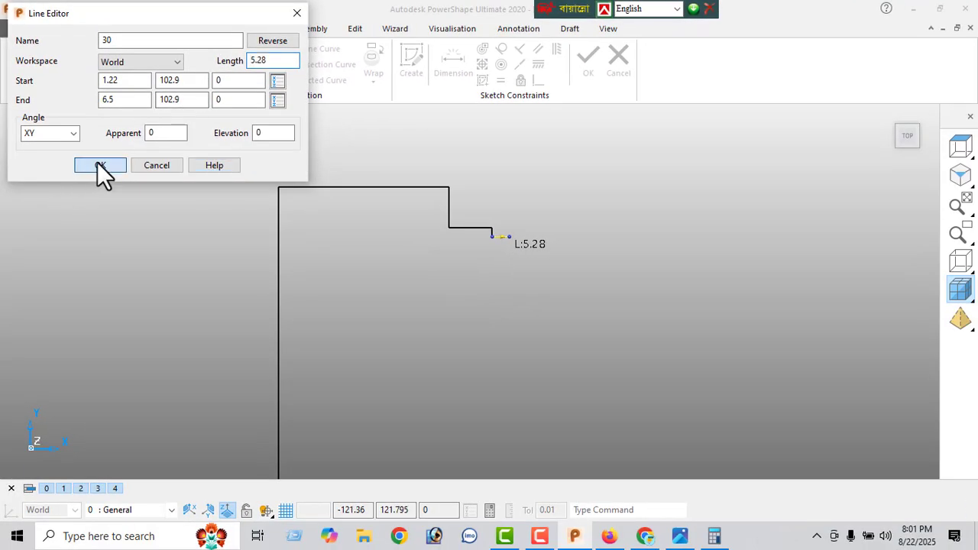
# Check the rim diameter on the ring drawing, and draw a vertical line about 64 mm long up from the base line, aligned with the groove bottom's free end.
pyautogui.click(680, 536)
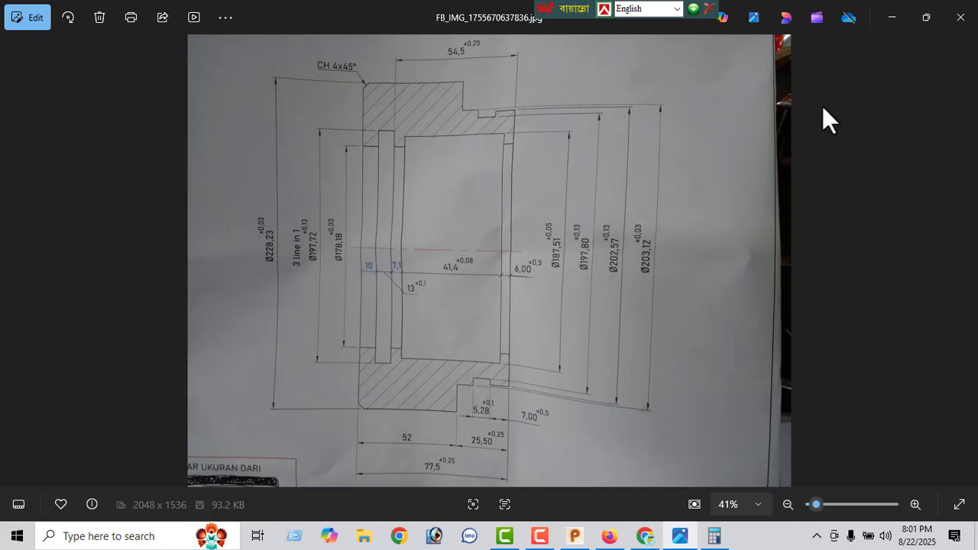
pyautogui.click(887, 21)
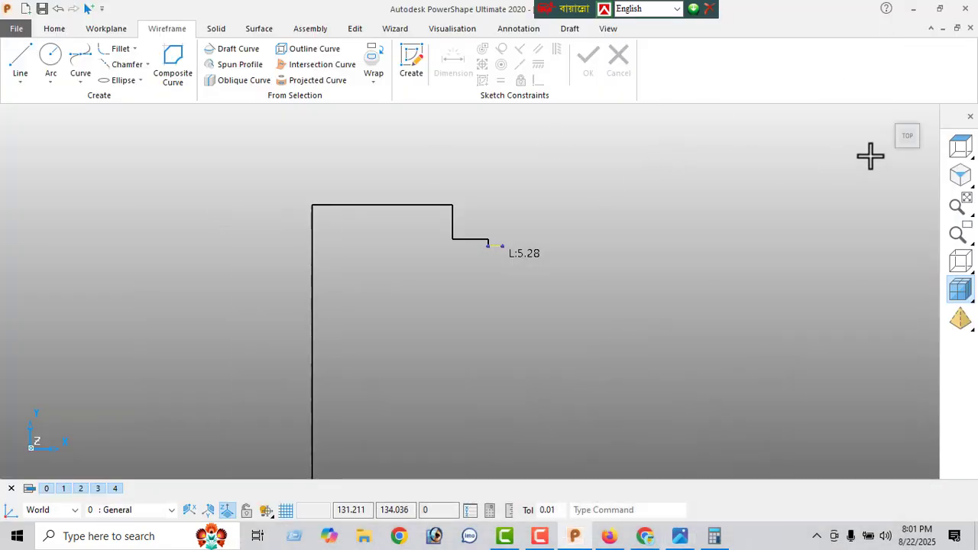
pyautogui.click(909, 136)
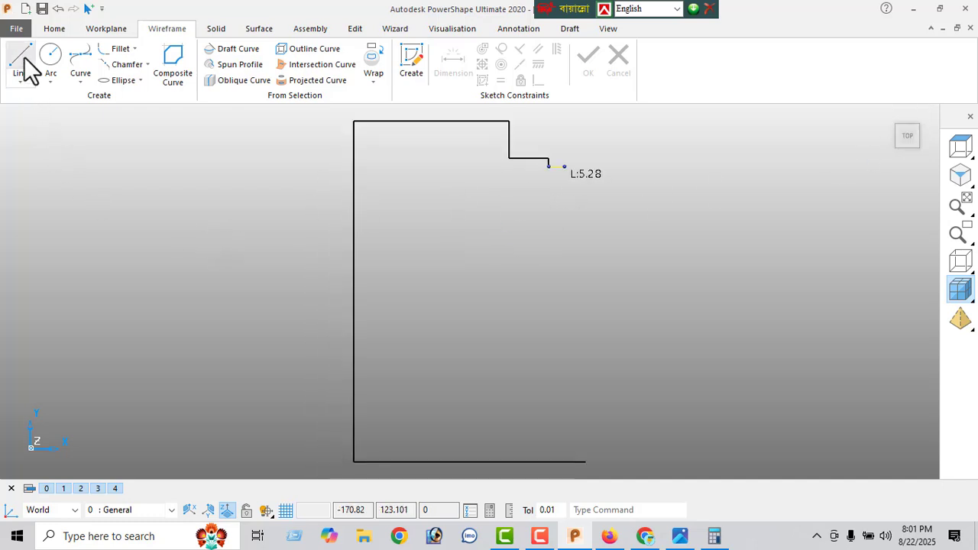
pyautogui.press('l')
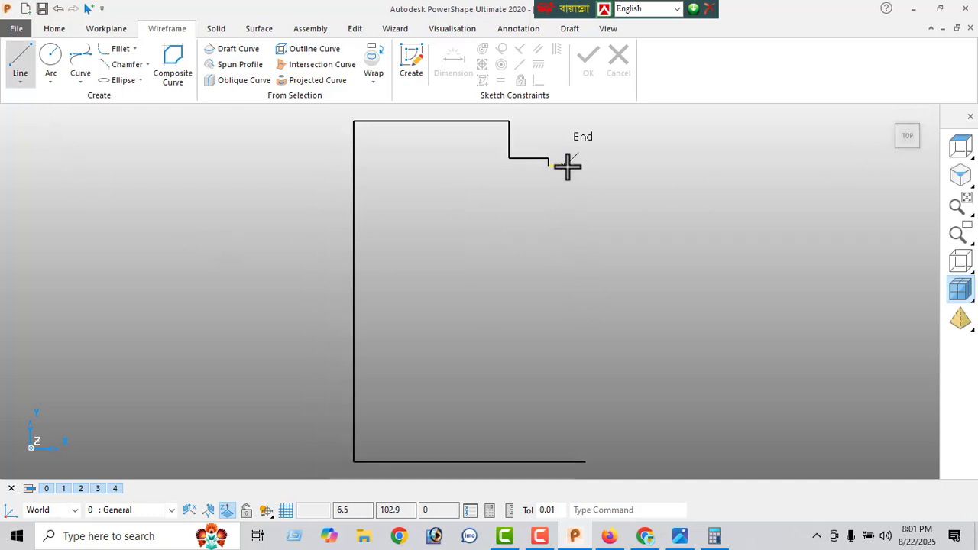
pyautogui.click(567, 167)
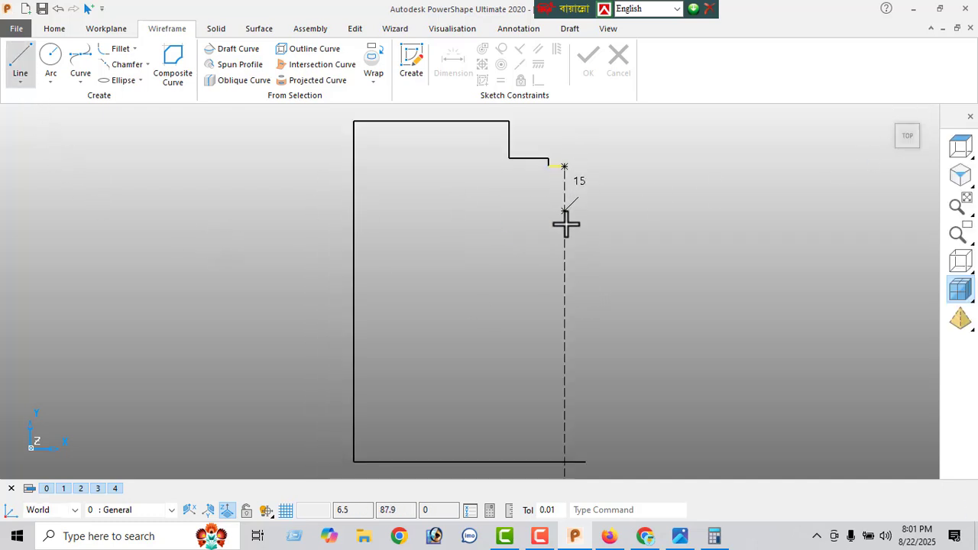
pyautogui.click(566, 462)
pyautogui.press('Escape')
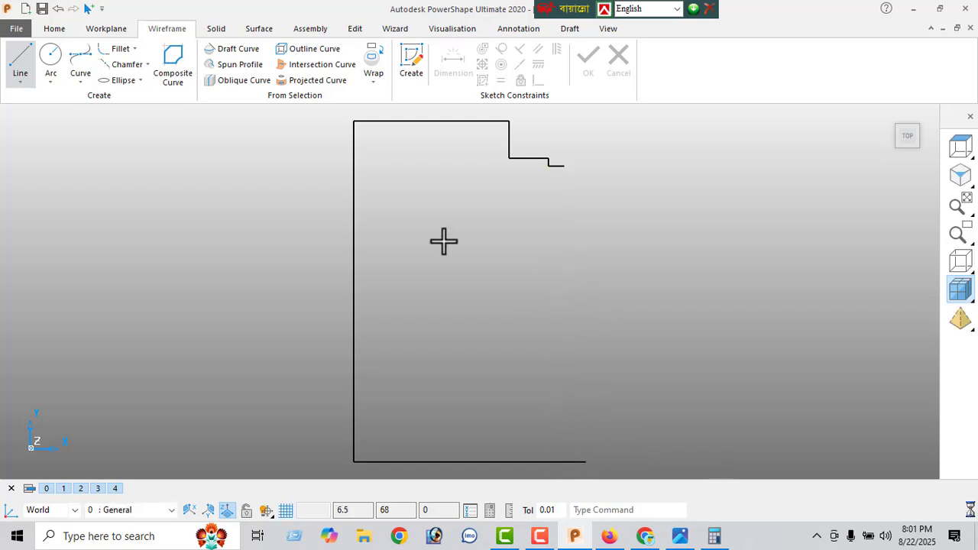
pyautogui.rightClick(440, 225)
pyautogui.click(476, 171)
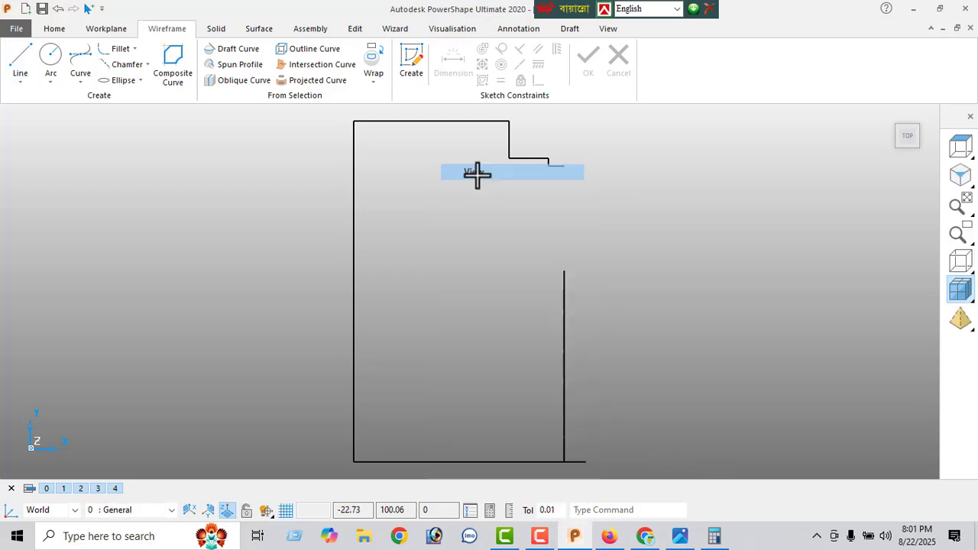
# Set the new vertical line's length to 202.57/2.
pyautogui.doubleClick(565, 305)
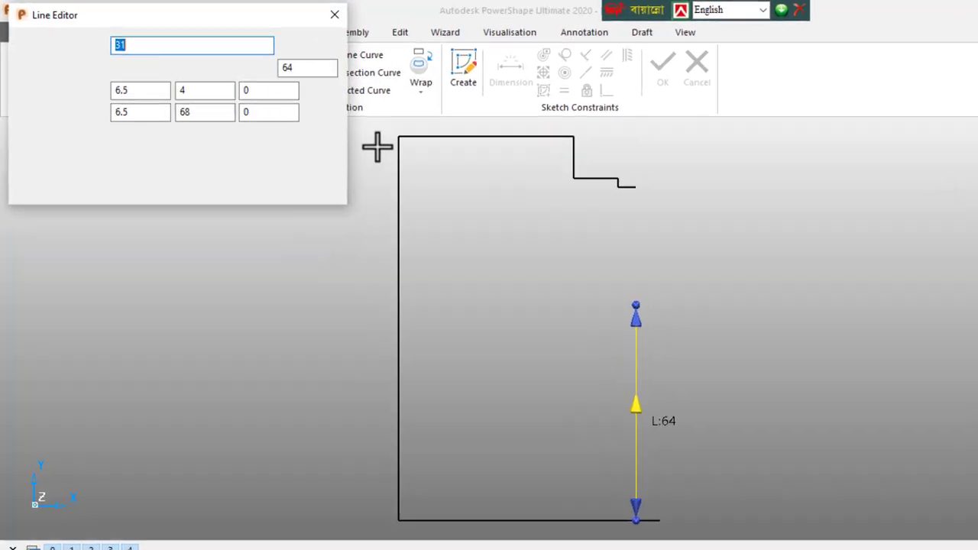
pyautogui.doubleClick(312, 67)
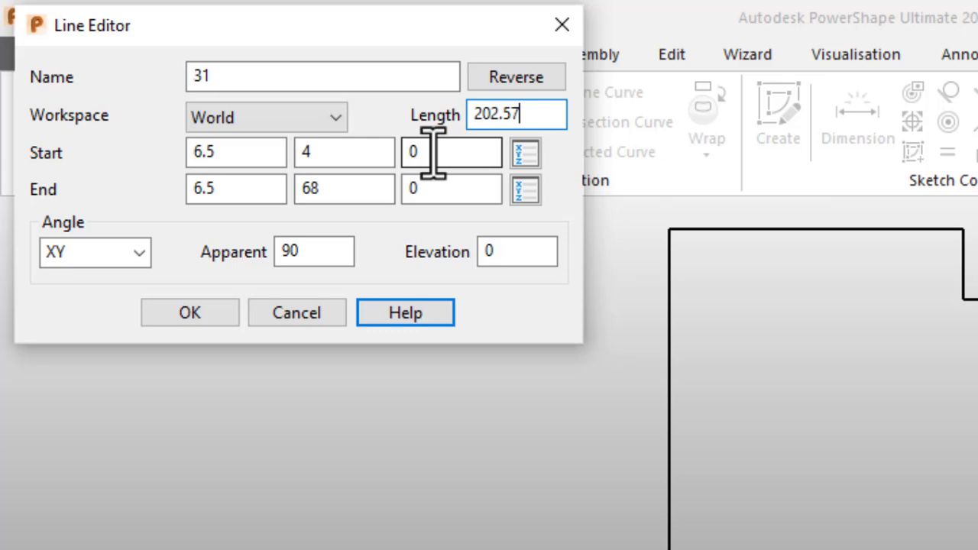
pyautogui.press('Return')
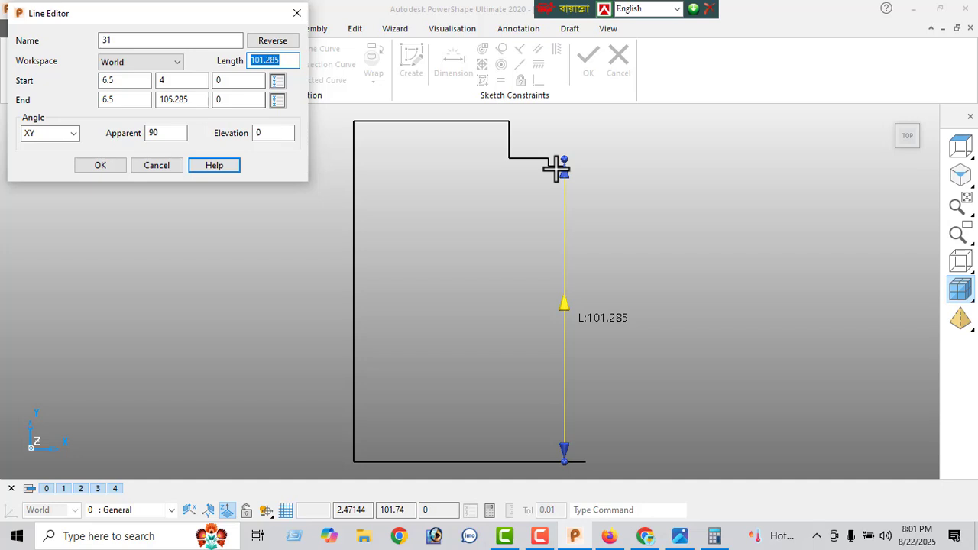
pyautogui.click(105, 167)
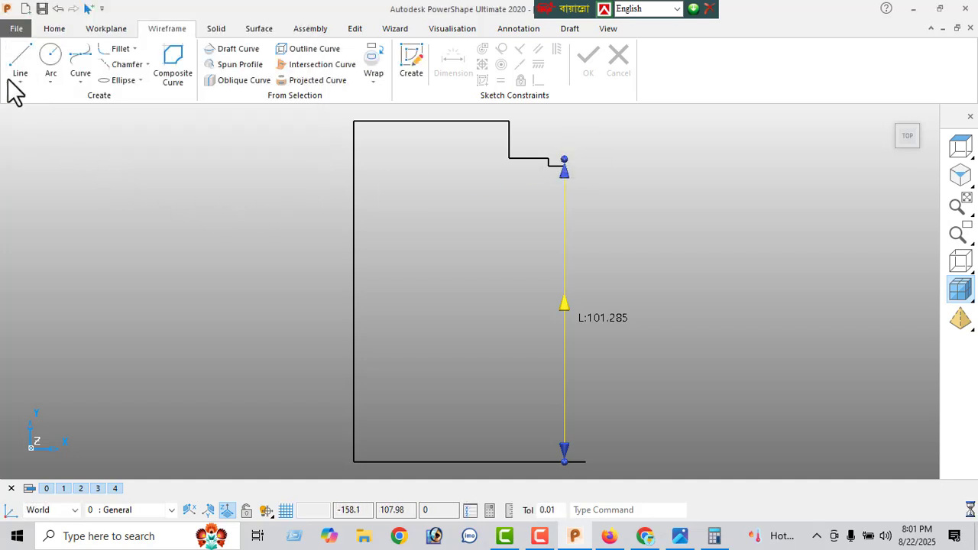
# Draw a horizontal line from the 101.285 mm line's top to above the base line's free end, and a vertical line down to that end.
pyautogui.scroll(2, 583, 198)
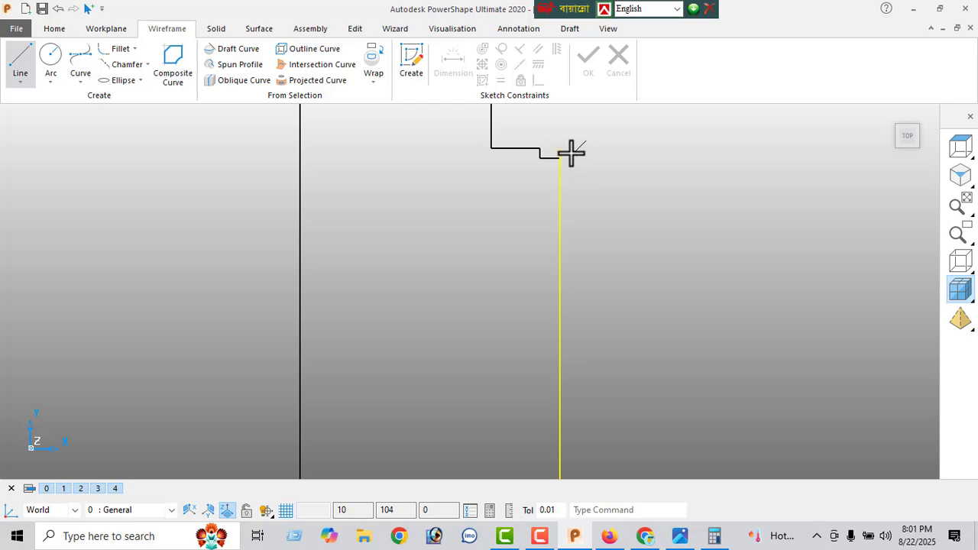
pyautogui.scroll(-1, 584, 166)
pyautogui.scroll(-1, 597, 196)
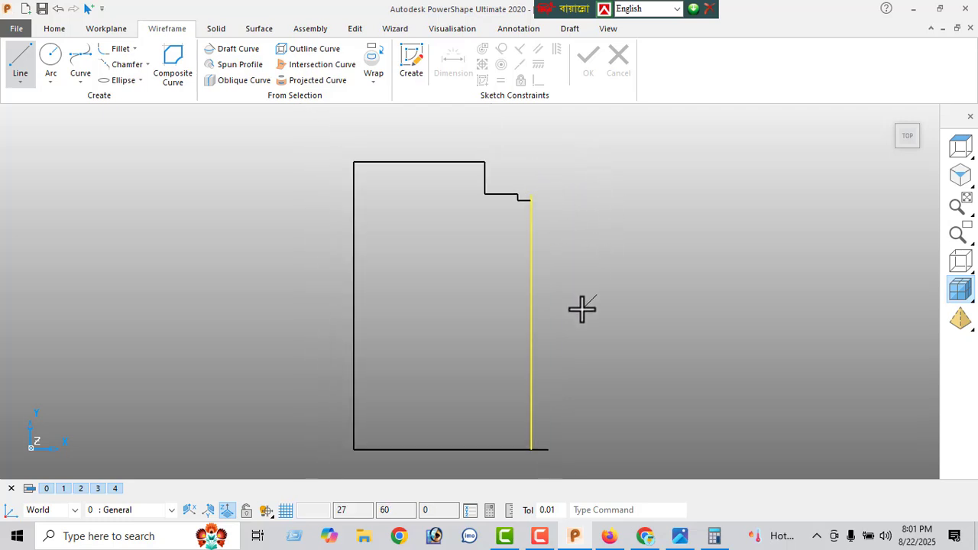
pyautogui.click(555, 194)
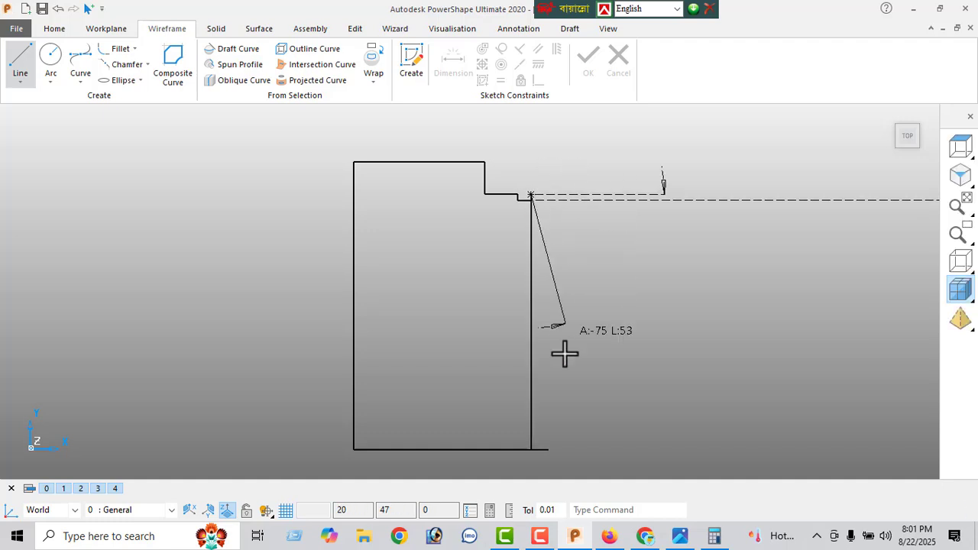
pyautogui.click(552, 194)
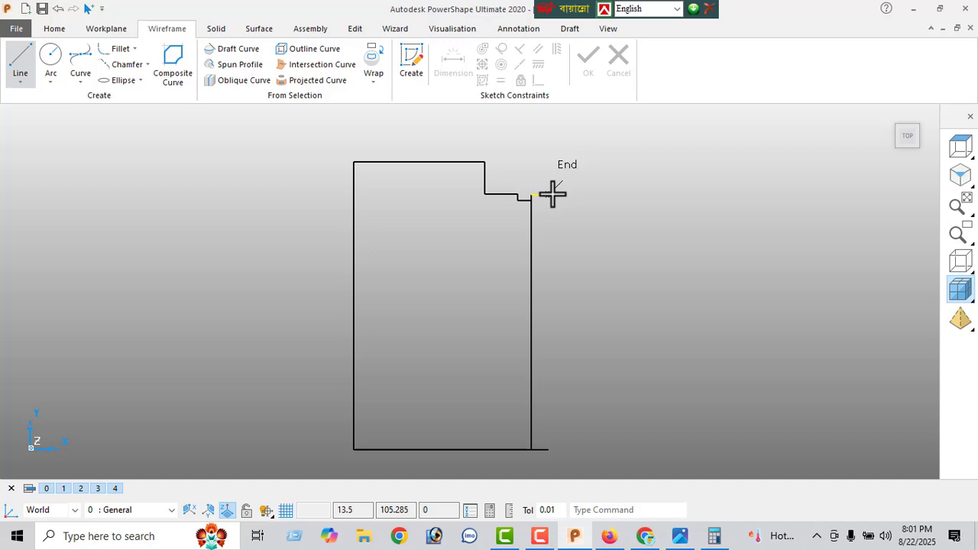
pyautogui.click(550, 450)
pyautogui.rightClick(133, 157)
pyautogui.click(170, 168)
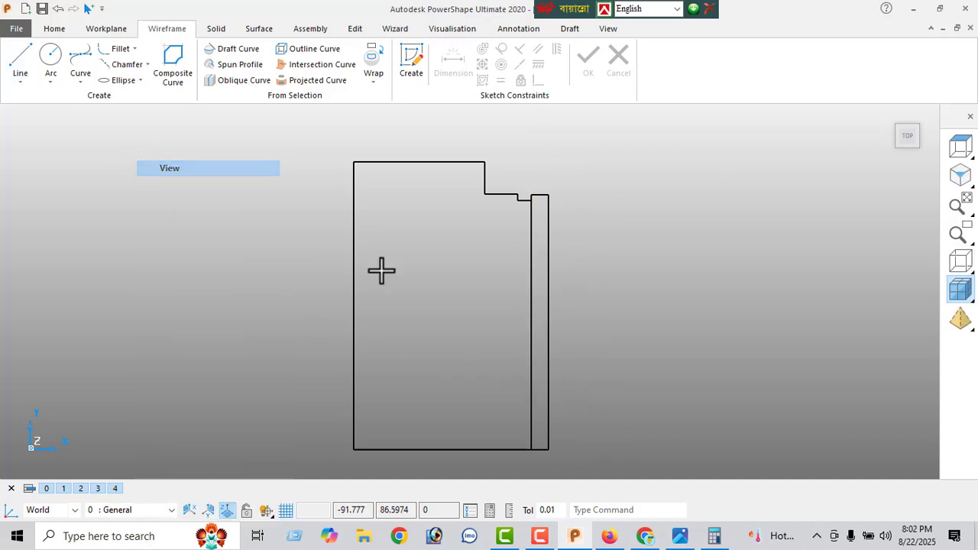
# Trim the inner vertical line with Interactive limit, removing the part below the groove bottom and keeping the groove's side wall.
pyautogui.click(532, 269)
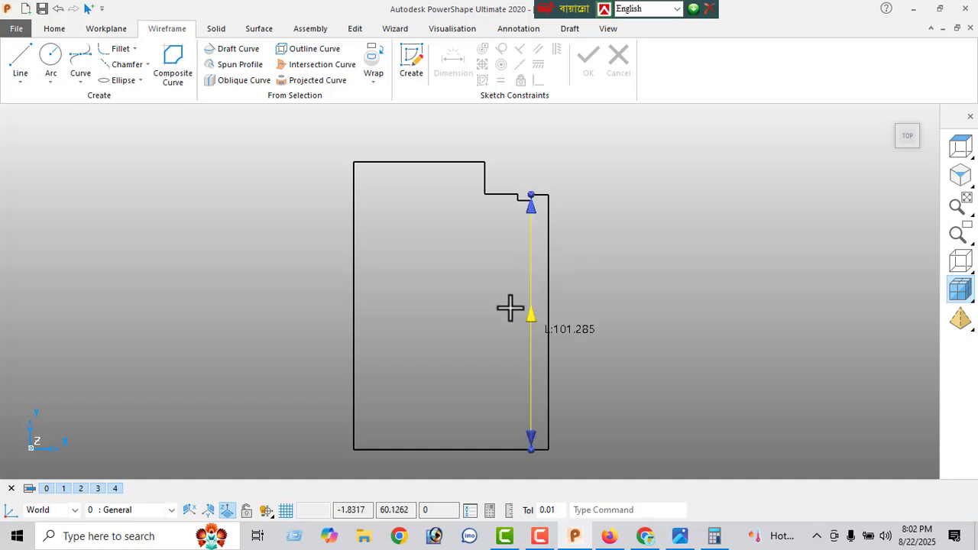
pyautogui.click(355, 29)
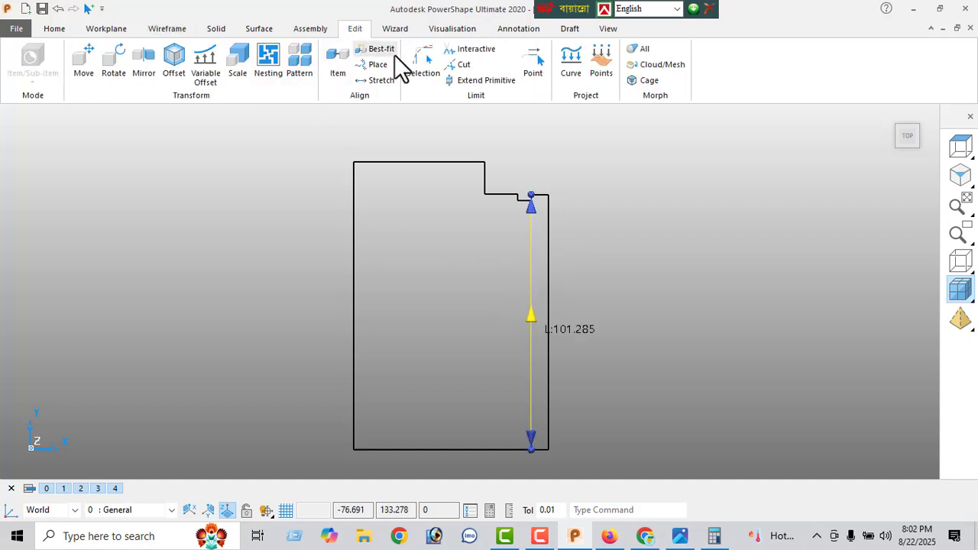
pyautogui.click(474, 52)
pyautogui.click(525, 265)
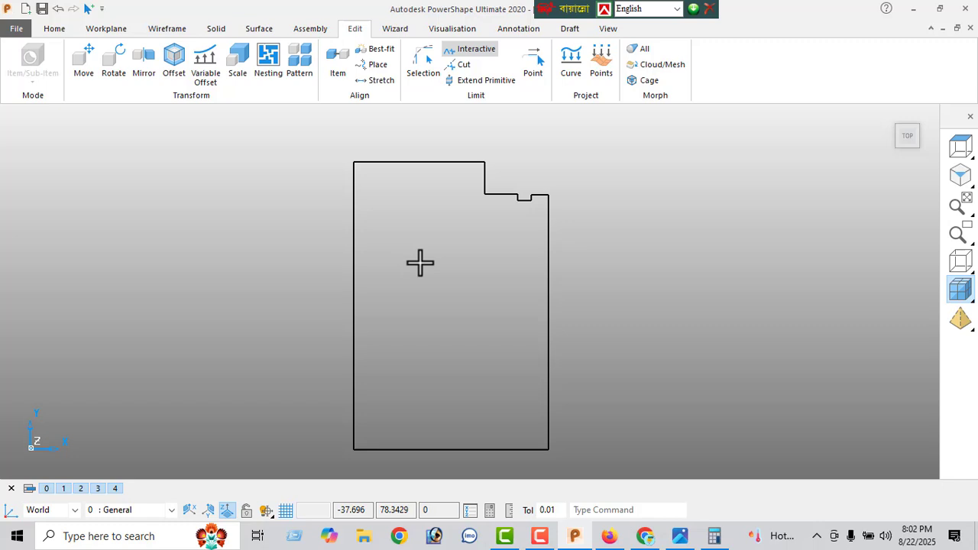
# Check the overall width and the shoulder widths on the ring drawing.
pyautogui.rightClick(162, 149)
pyautogui.click(197, 159)
pyautogui.scroll(-1, 484, 268)
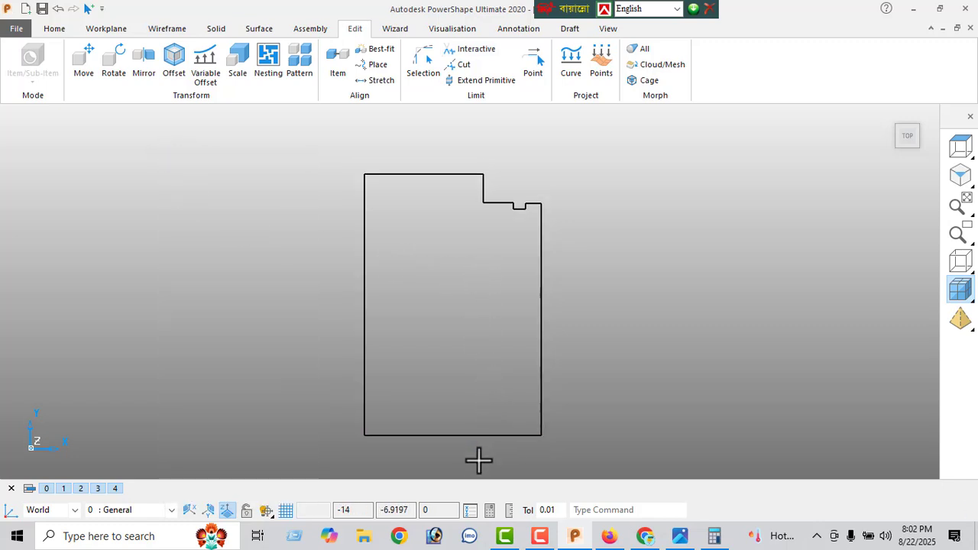
pyautogui.click(678, 536)
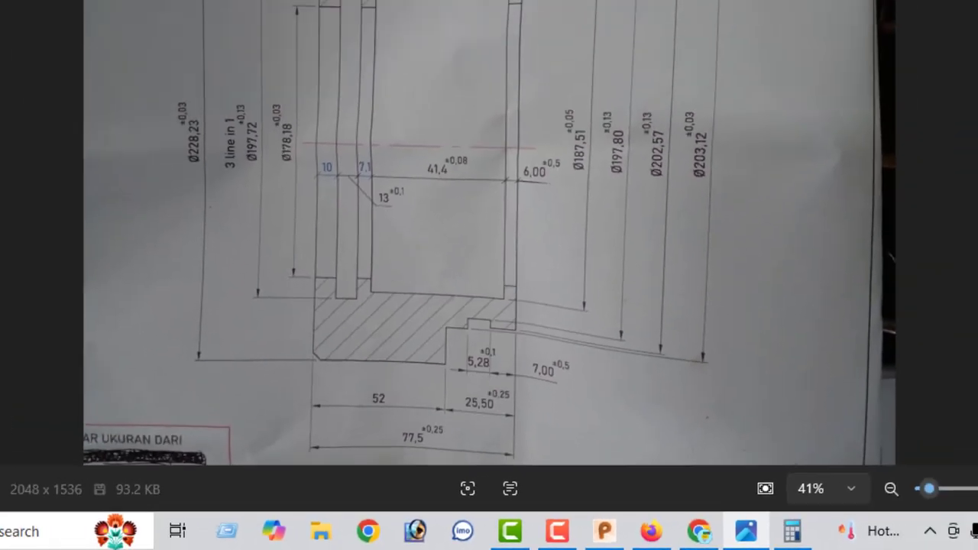
pyautogui.click(891, 21)
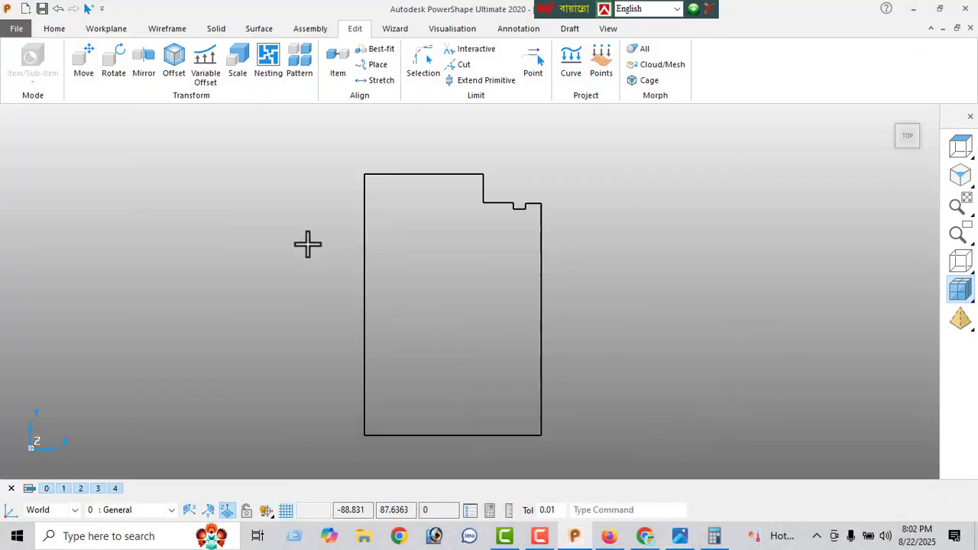
# Dimension the profile's upper edge with an automatic dimension placed above it, and set its text height to 5.
pyautogui.click(500, 28)
pyautogui.click(227, 70)
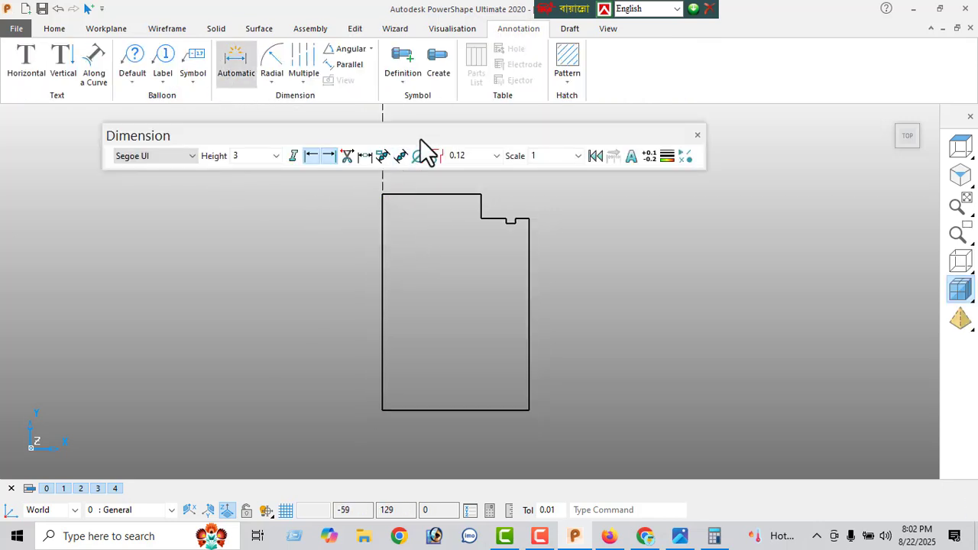
pyautogui.moveTo(420, 140); pyautogui.dragTo(511, 441)
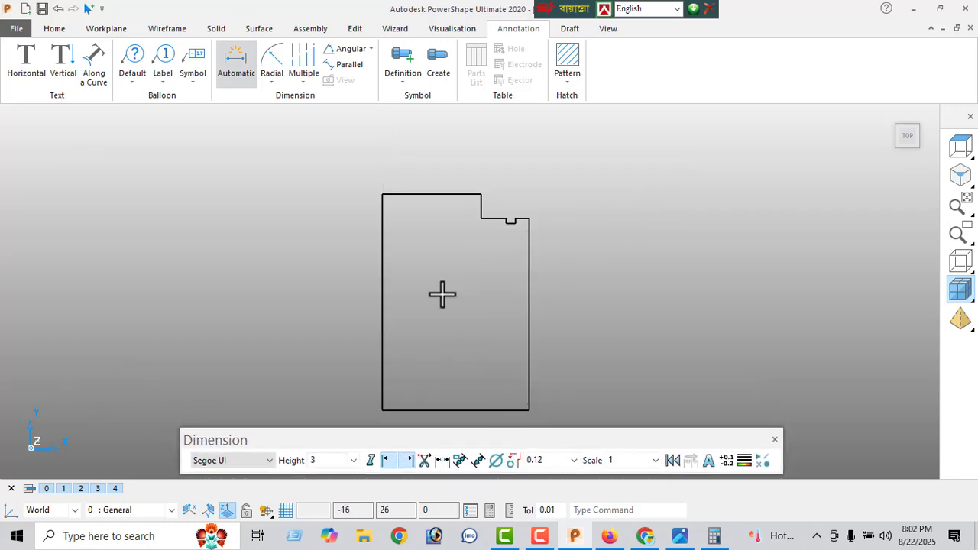
pyautogui.click(382, 194)
pyautogui.click(480, 194)
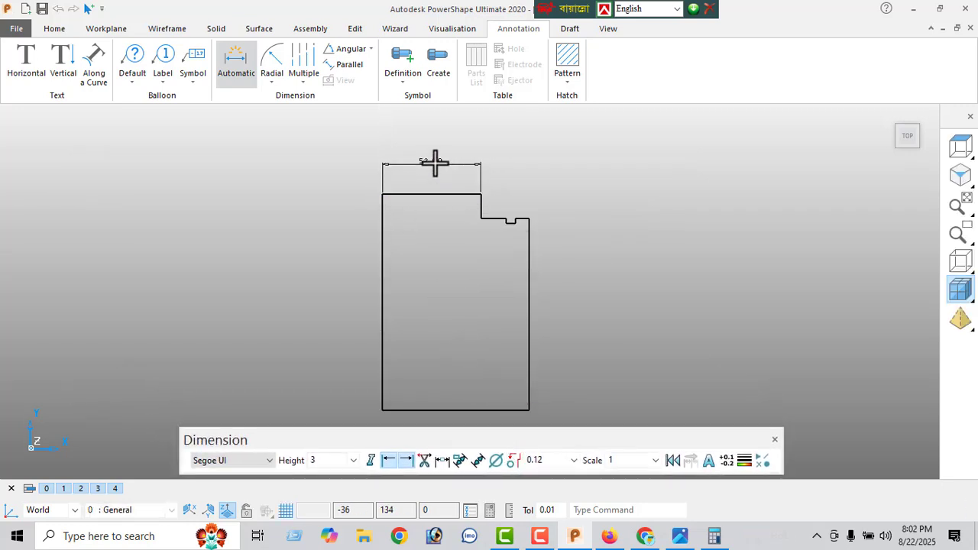
pyautogui.click(430, 156)
pyautogui.click(353, 463)
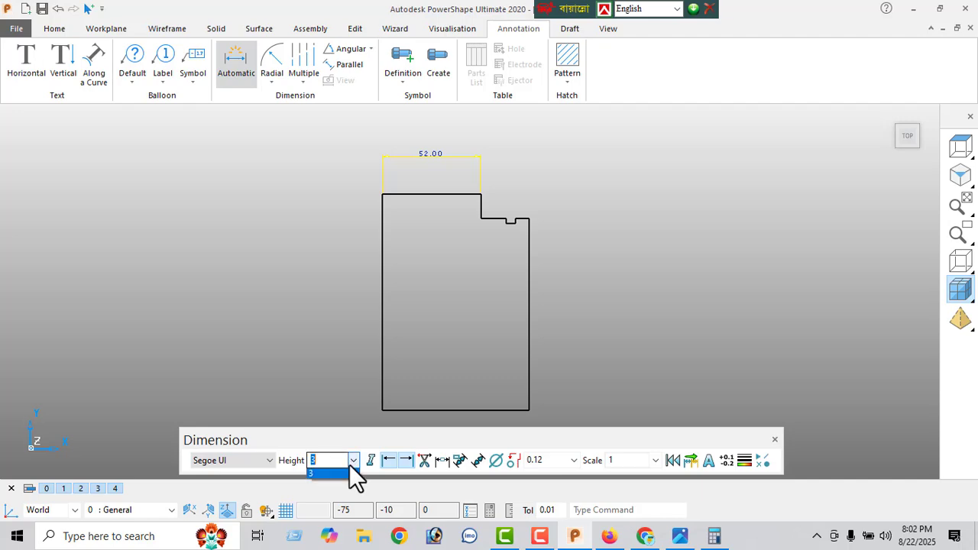
pyautogui.press('Return')
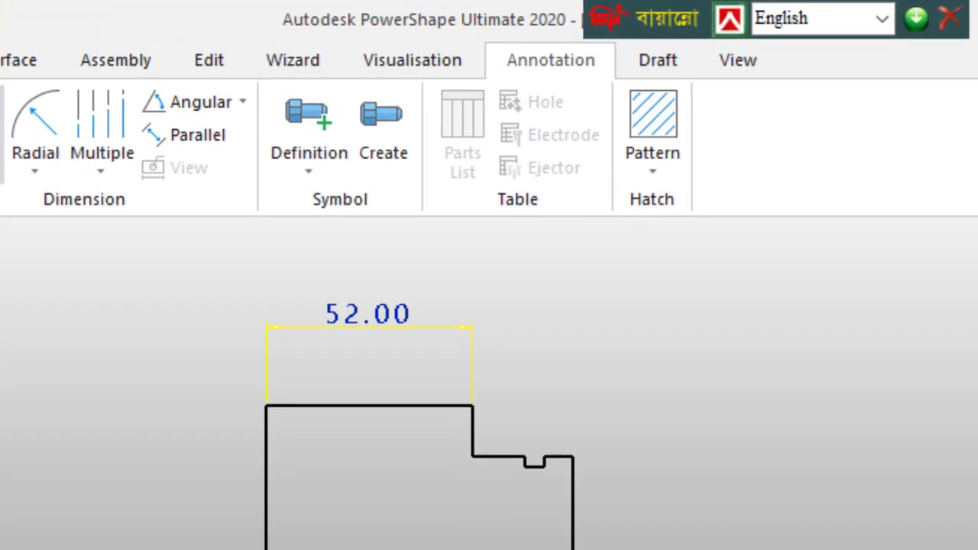
# Dimension the horizontal distance from the shoulder corner to the rim's outer end, with text height 5.
pyautogui.click(471, 405)
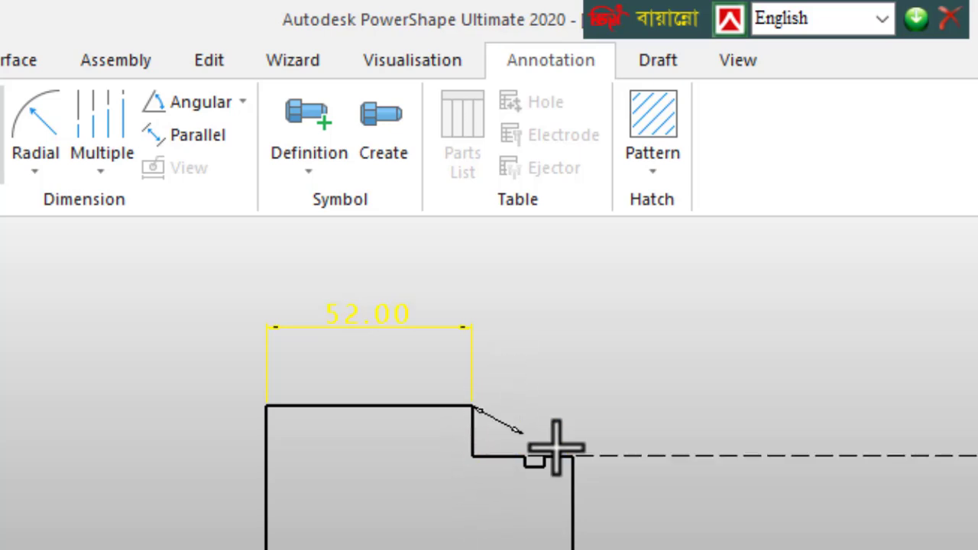
pyautogui.click(578, 456)
pyautogui.click(553, 389)
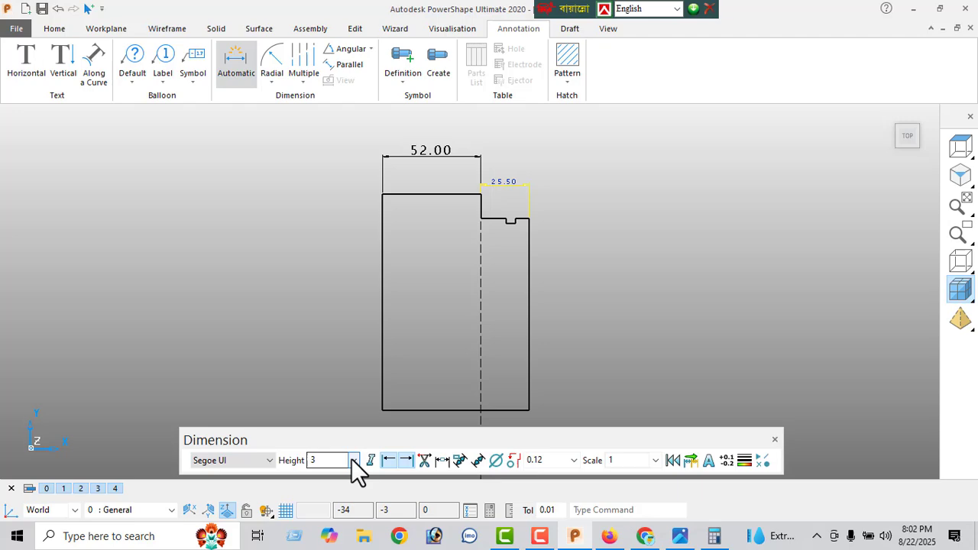
pyautogui.click(352, 460)
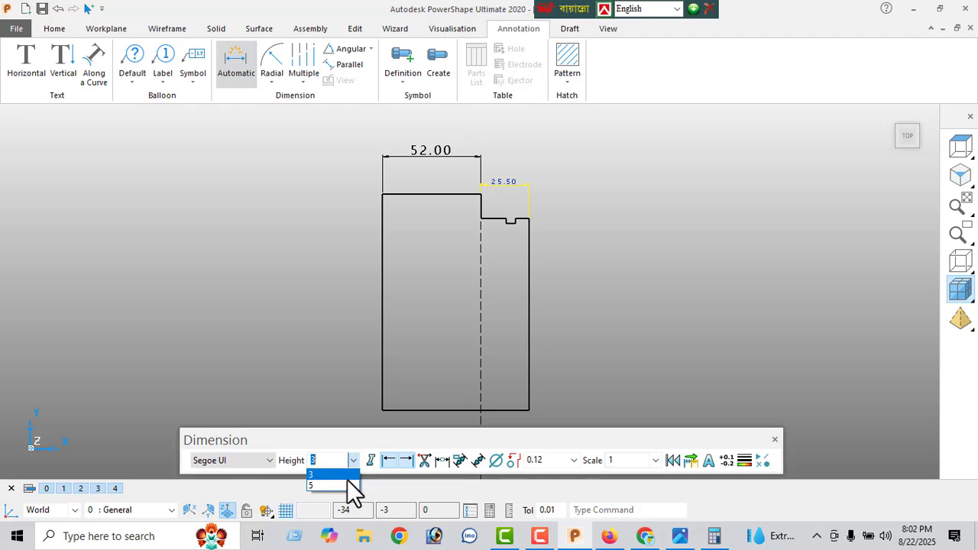
pyautogui.click(347, 483)
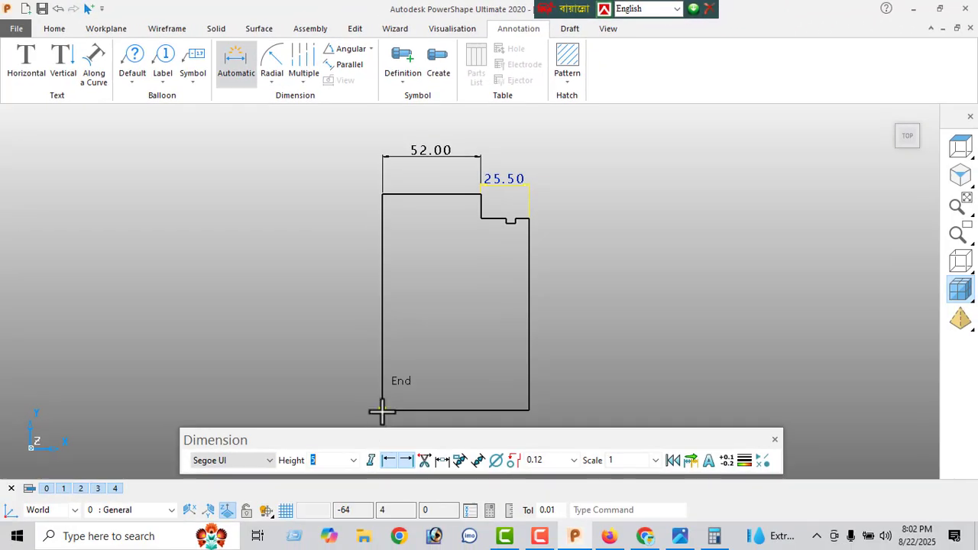
# Dimension the full length of the base line just below the profile, with text height 5, and finish dimensioning.
pyautogui.click(381, 411)
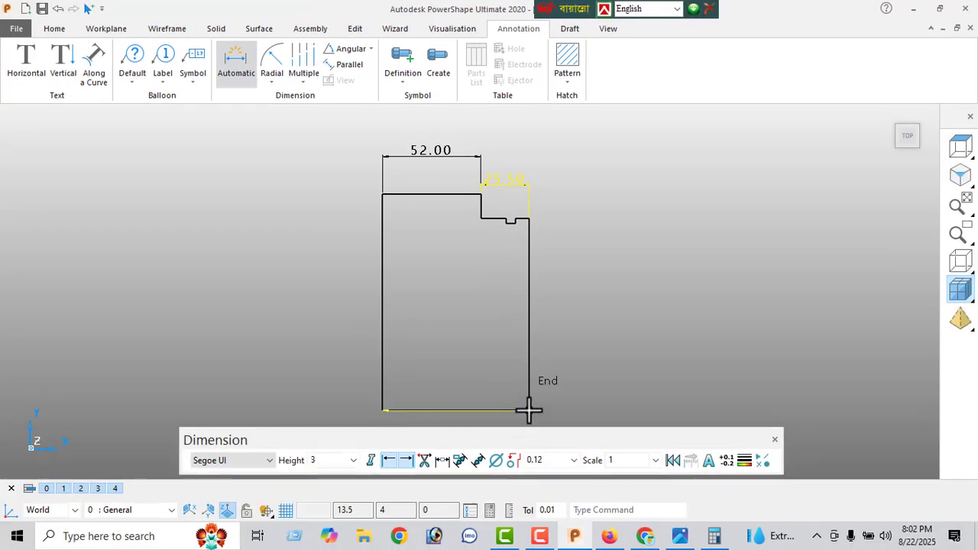
pyautogui.click(529, 410)
pyautogui.click(458, 420)
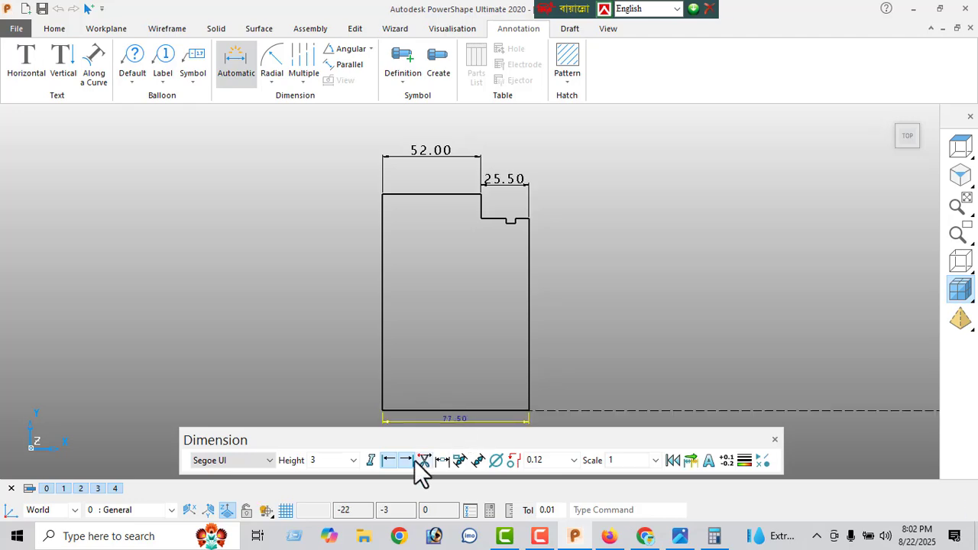
pyautogui.click(354, 460)
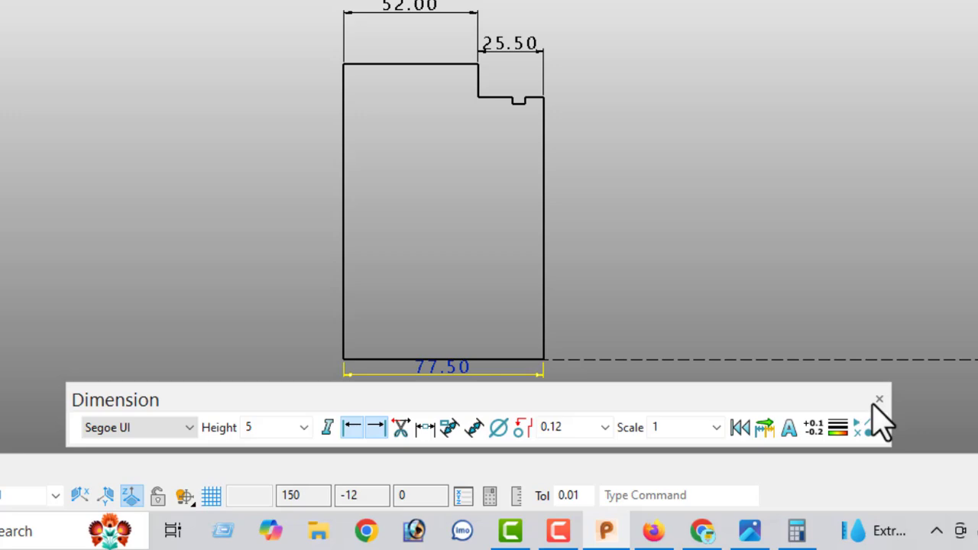
pyautogui.click(775, 440)
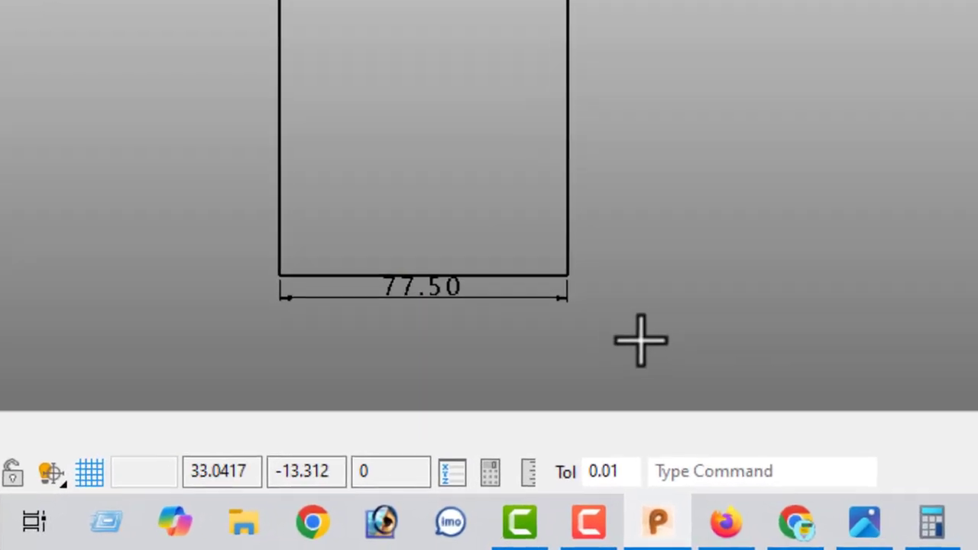
pyautogui.rightClick(192, 163)
pyautogui.press('Escape')
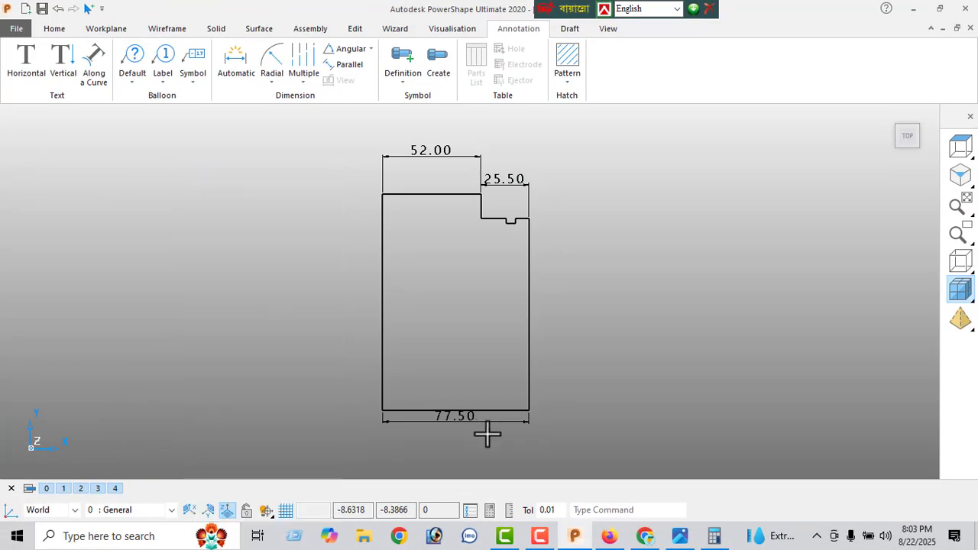
# Move the overall width dimension further below the base line so its text clears the line.
pyautogui.click(452, 408)
pyautogui.moveTo(455, 419)
pyautogui.mouseDown()
pyautogui.moveTo(469, 421)
pyautogui.moveTo(453, 434)
pyautogui.mouseUp()
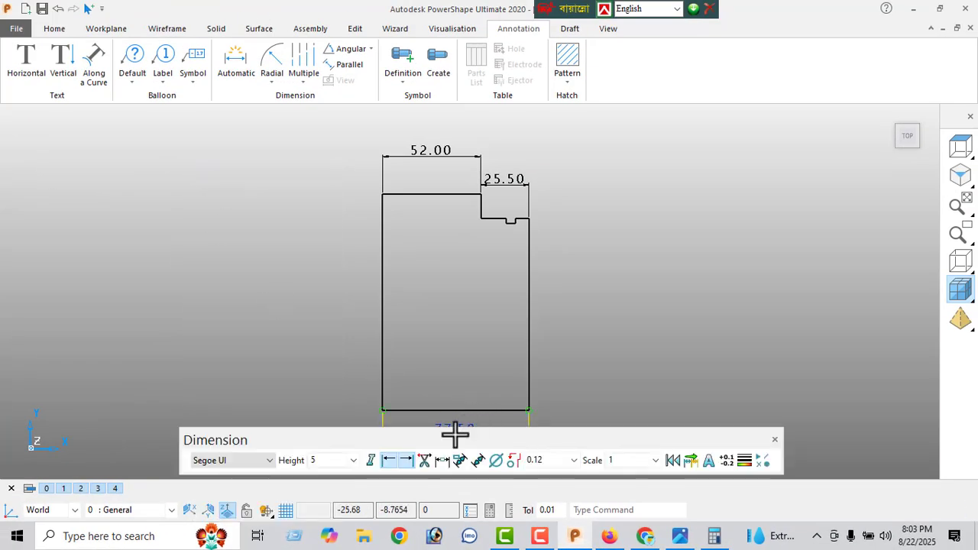
pyautogui.click(775, 440)
pyautogui.click(908, 138)
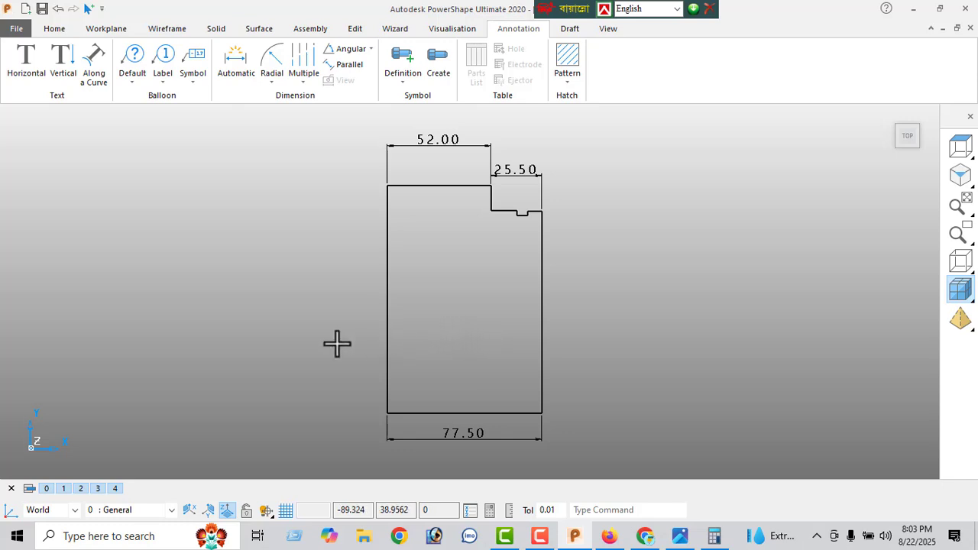
# Create a closed composite curve from the whole profile outline, starting at its long vertical edge on the 52 mm side.
pyautogui.click(173, 32)
pyautogui.click(175, 69)
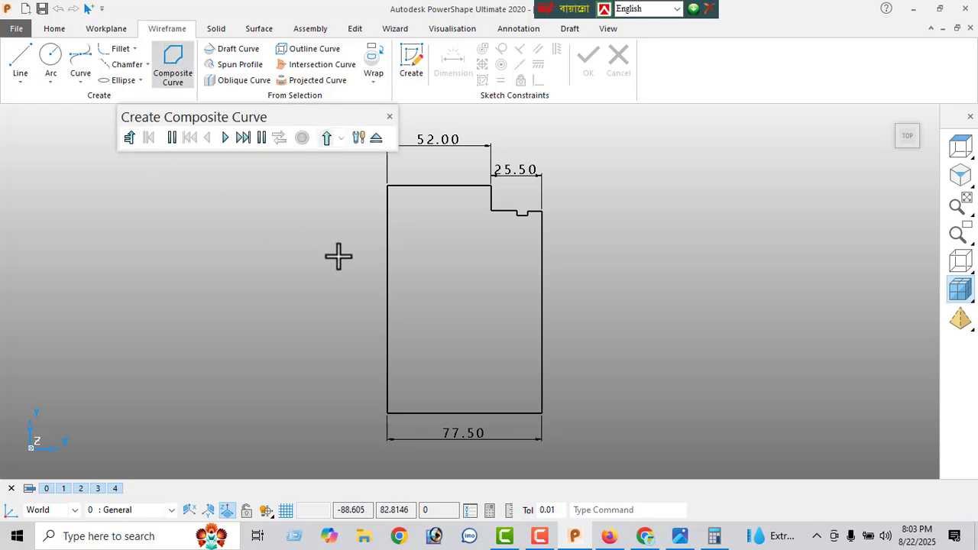
pyautogui.click(387, 231)
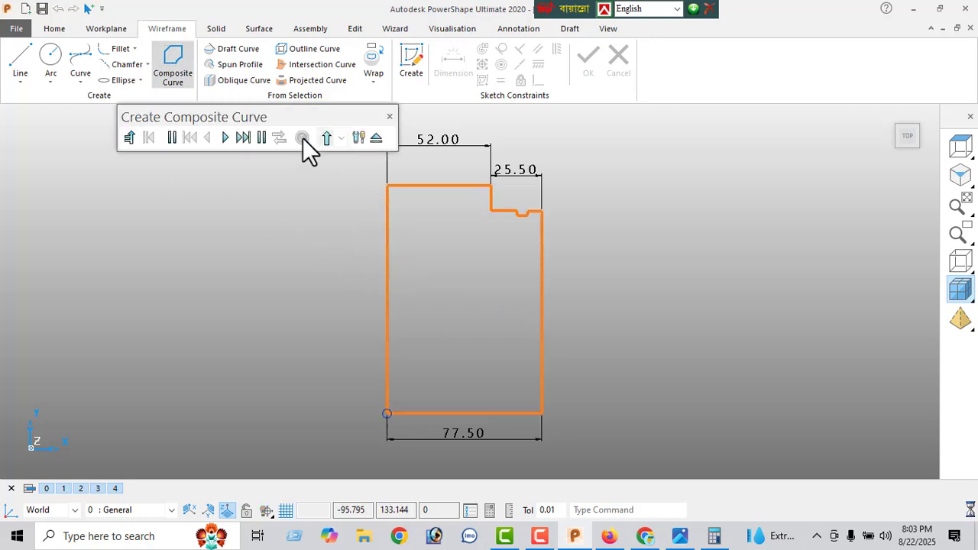
pyautogui.click(303, 139)
pyautogui.click(374, 138)
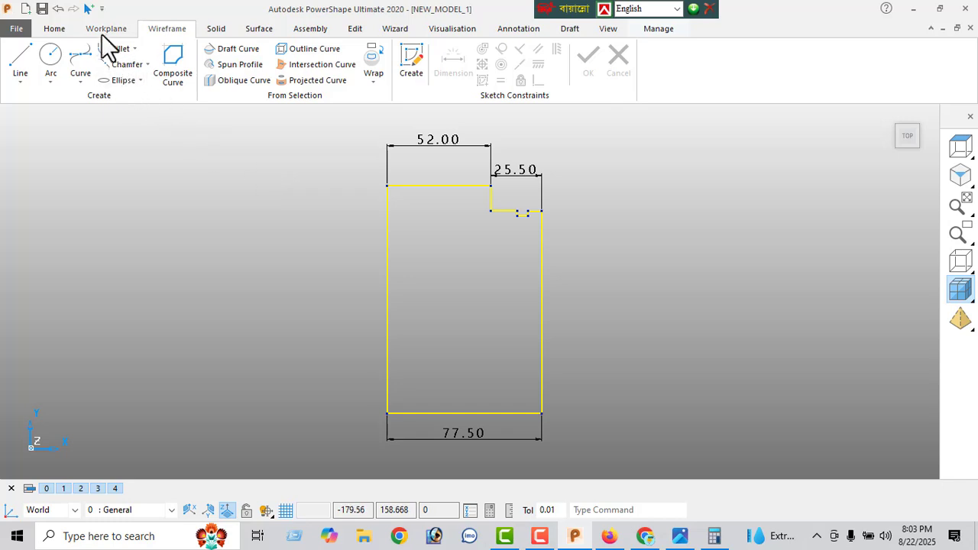
# Create a single workplane at the base line's end below the 52 mm wide section.
pyautogui.click(103, 29)
pyautogui.click(26, 76)
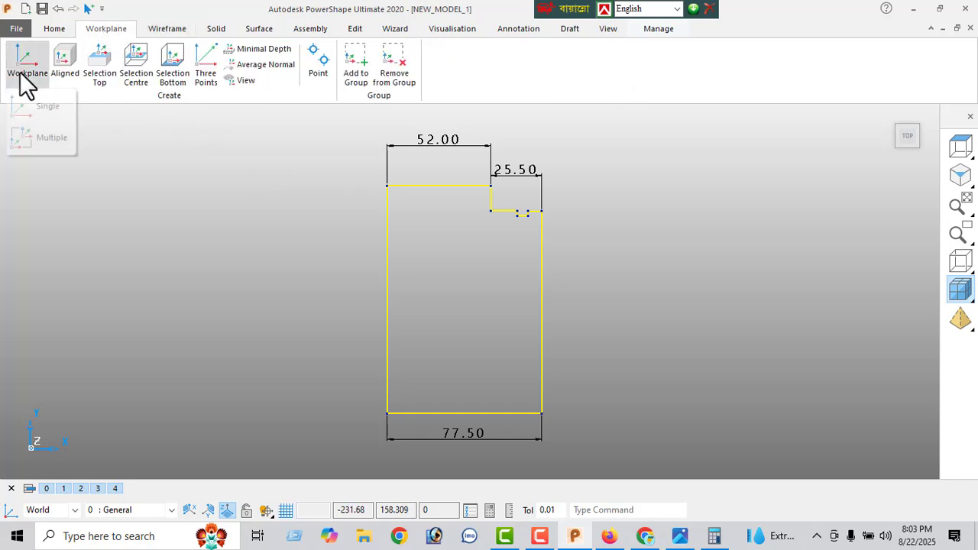
pyautogui.click(47, 107)
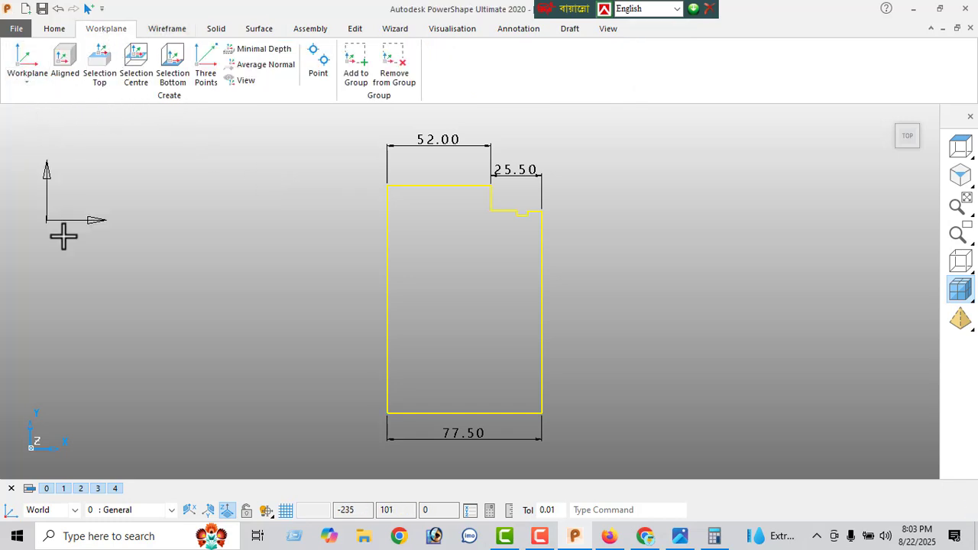
pyautogui.click(387, 413)
pyautogui.rightClick(159, 190)
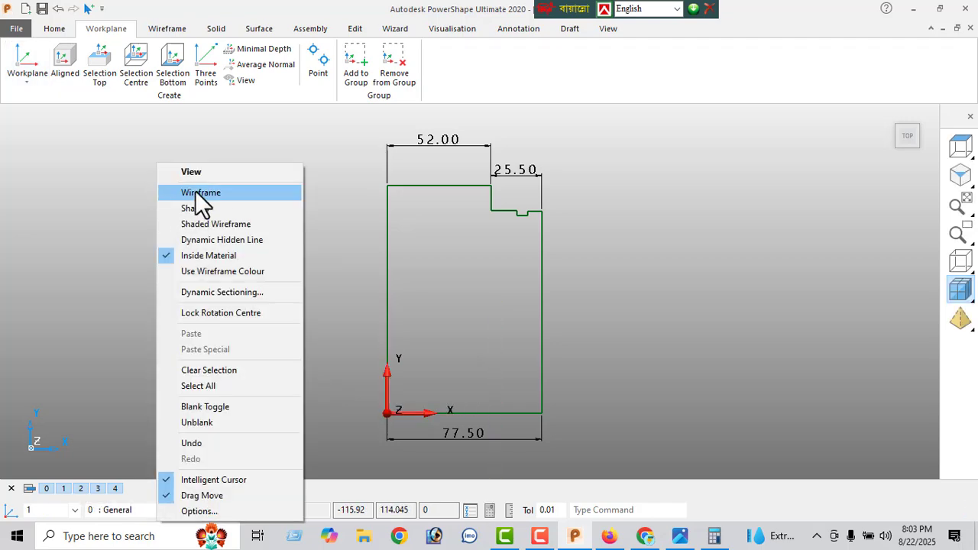
pyautogui.click(199, 190)
# Revolve the composite profile curve into a solid about the workplane's X axis.
pyautogui.click(960, 176)
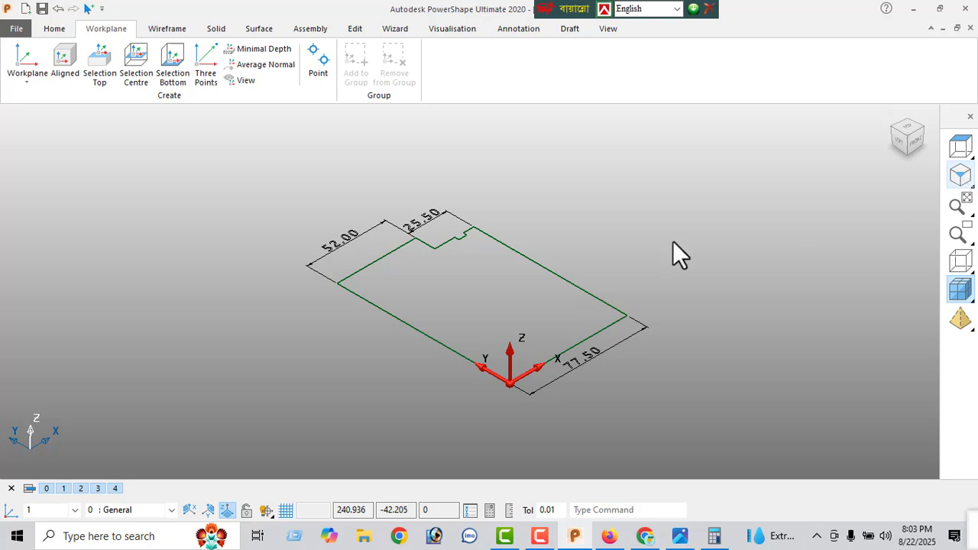
pyautogui.moveTo(955, 185)
pyautogui.click(834, 172)
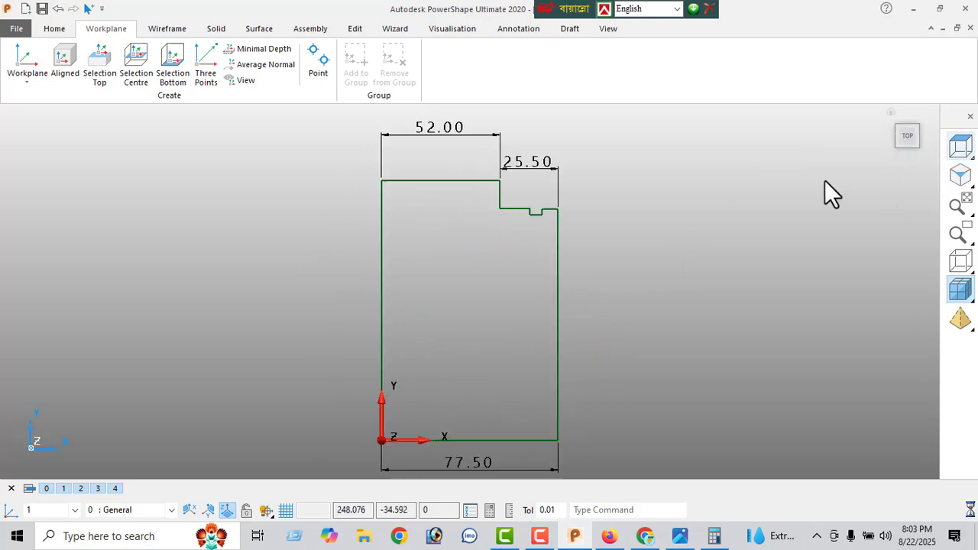
pyautogui.click(557, 272)
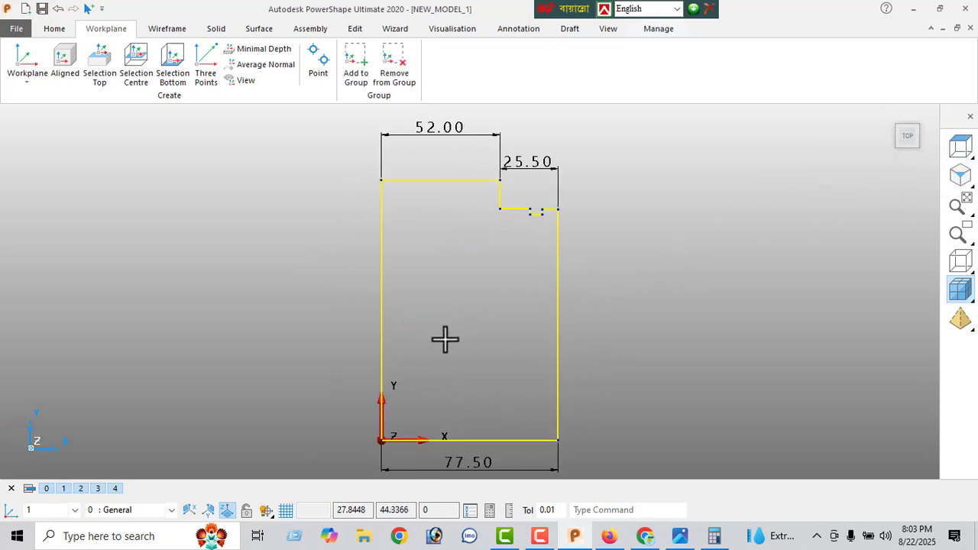
pyautogui.keyDown('shift'); pyautogui.moveTo(479, 353); pyautogui.dragTo(505, 330, button='middle'); pyautogui.keyUp('shift')
pyautogui.scroll(-2, 522, 326)
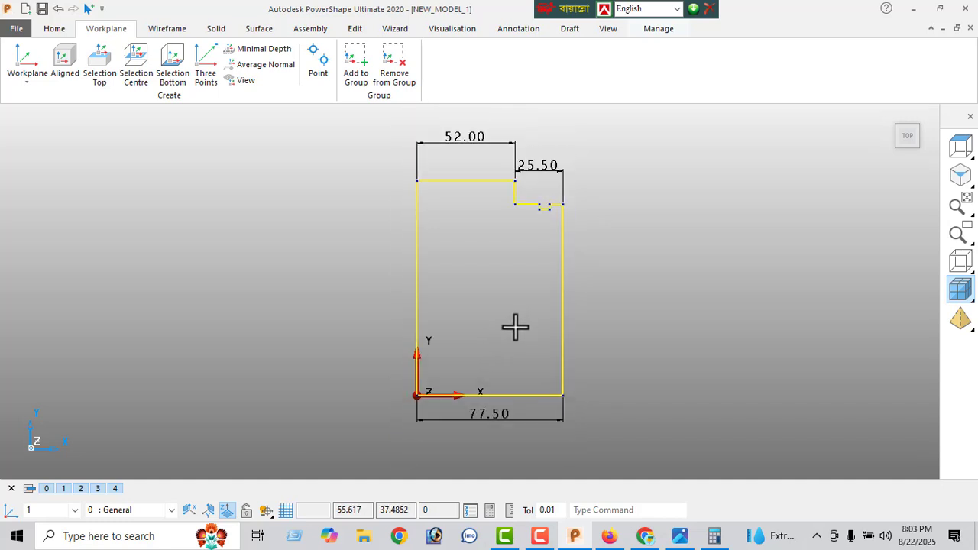
pyautogui.click(218, 29)
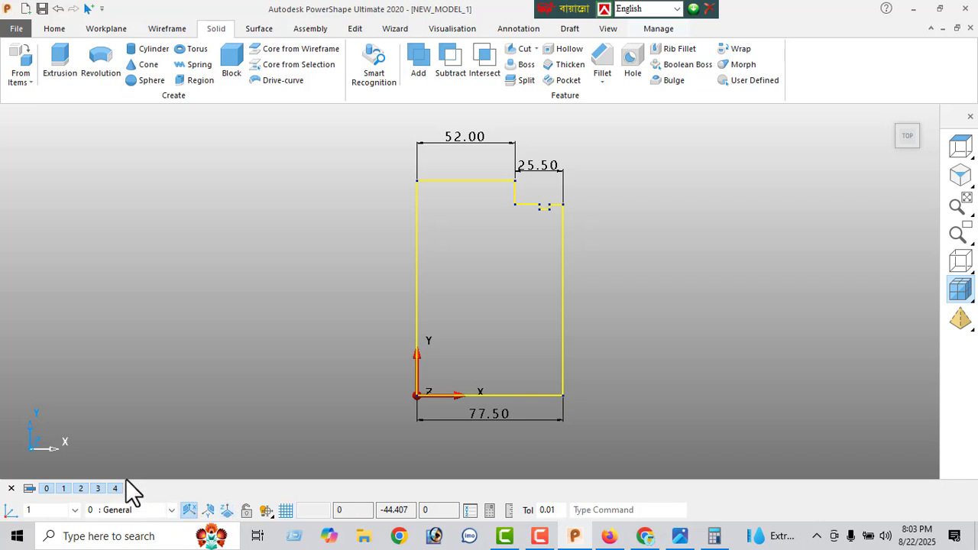
pyautogui.click(103, 68)
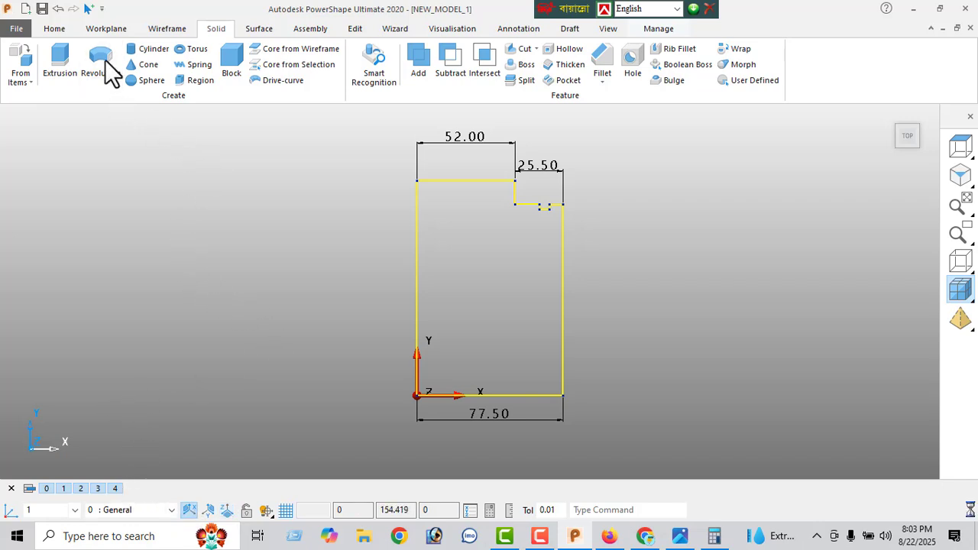
pyautogui.rightClick(162, 199)
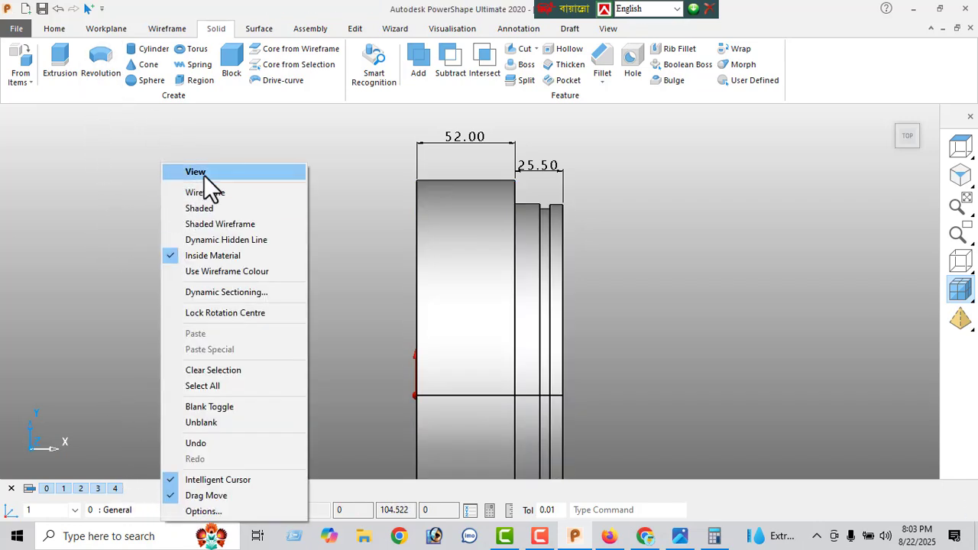
pyautogui.click(204, 175)
# Examine the revolved solid from an isometric and a rotated angle, in wireframe and shaded display.
pyautogui.click(958, 178)
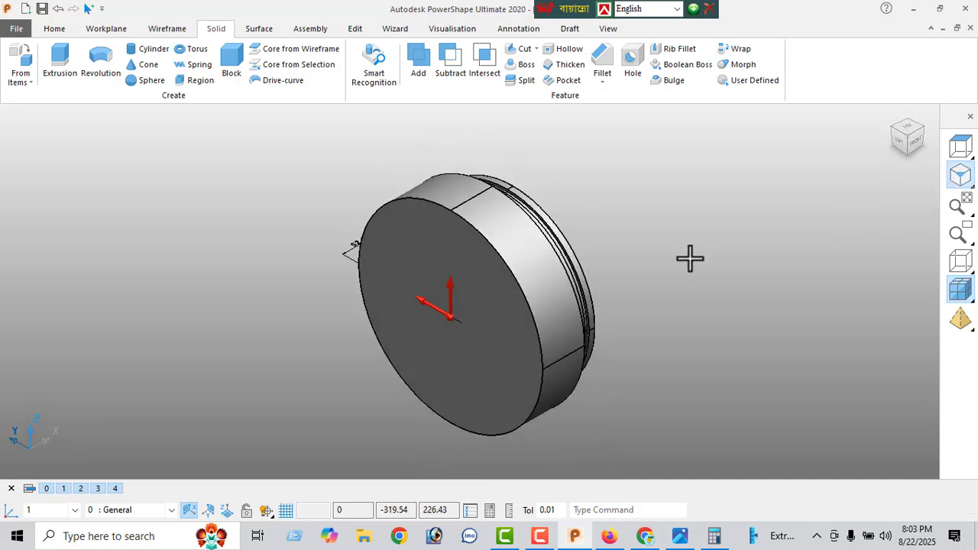
pyautogui.moveTo(689, 257); pyautogui.dragTo(612, 348, button='middle')
pyautogui.click(961, 266)
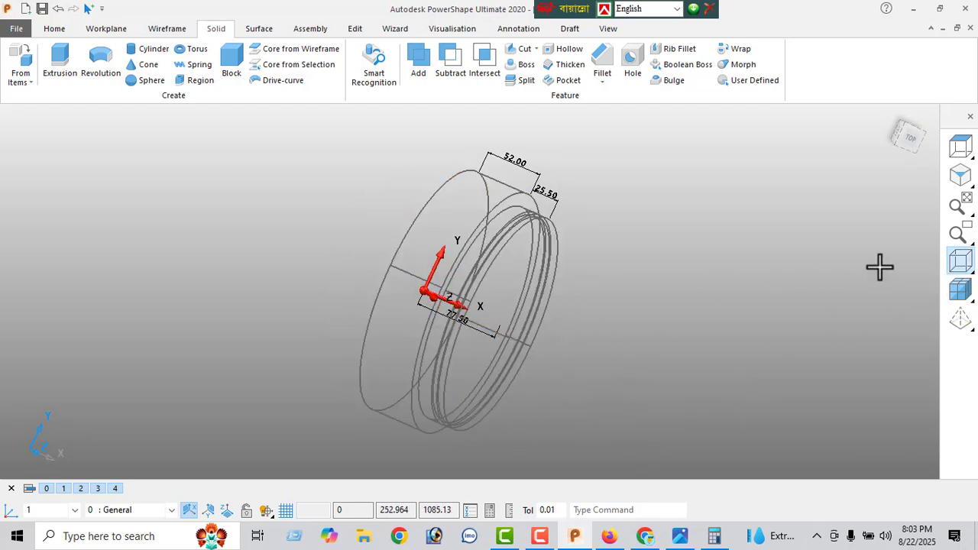
pyautogui.click(960, 290)
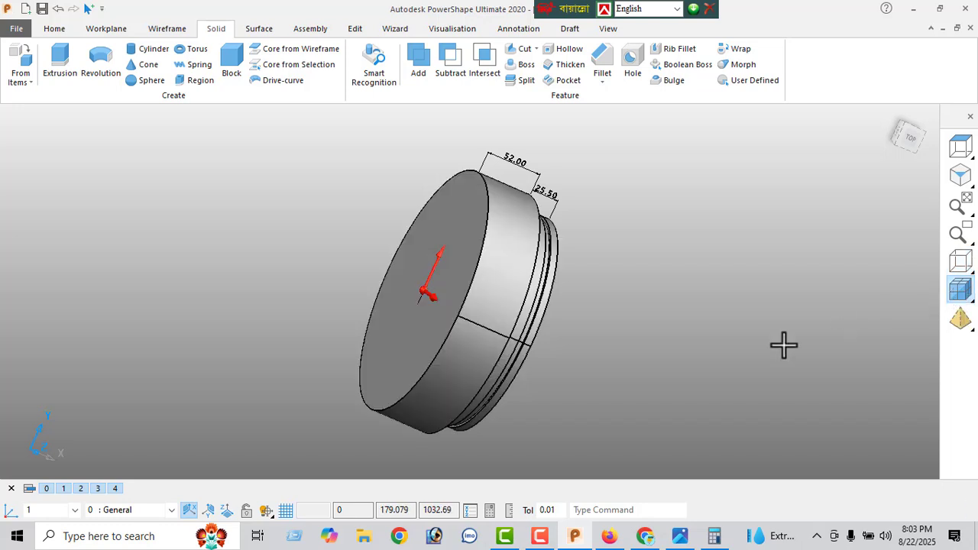
# Hide the revolved solid, delete the 52, 25.5 and 77.5 mm dimensions, and show the solid again.
pyautogui.click(528, 322)
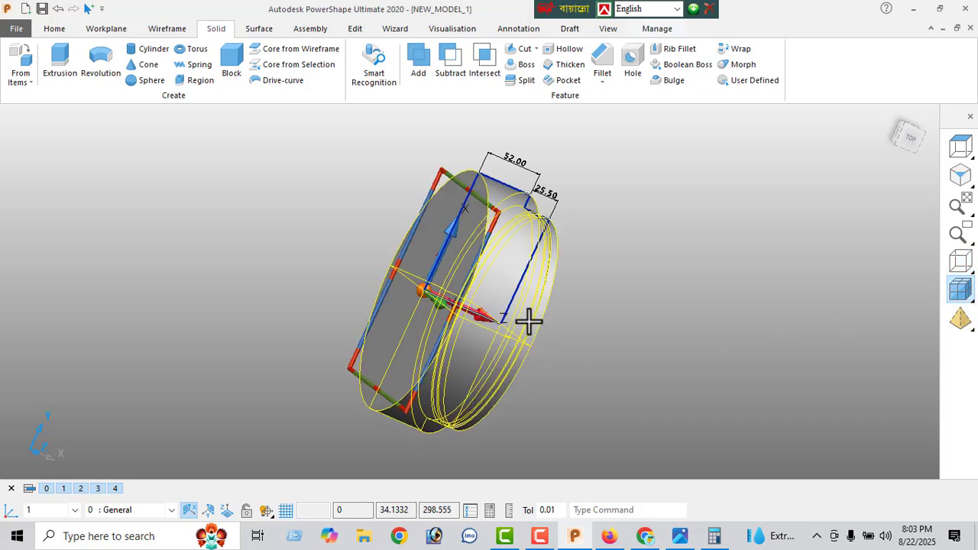
pyautogui.press('Delete')
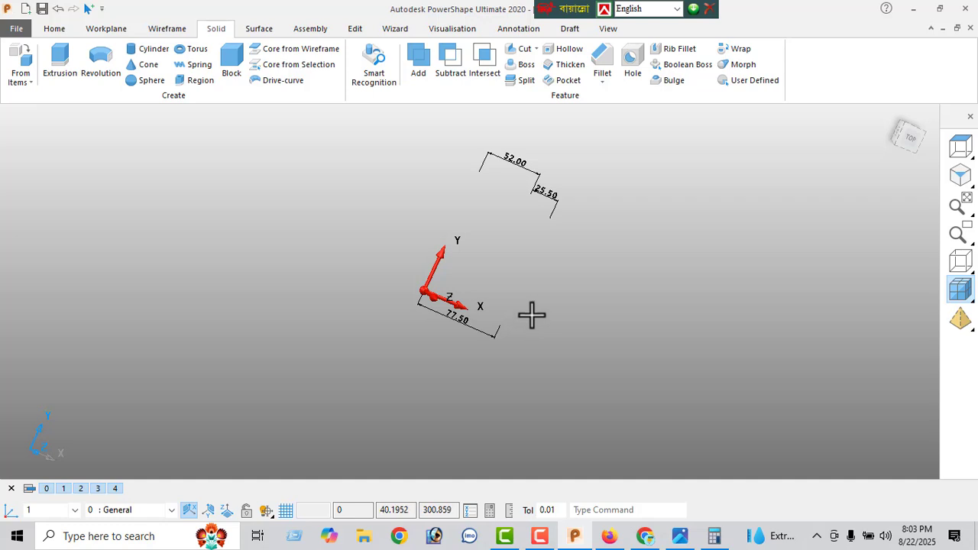
pyautogui.moveTo(377, 140); pyautogui.dragTo(610, 377)
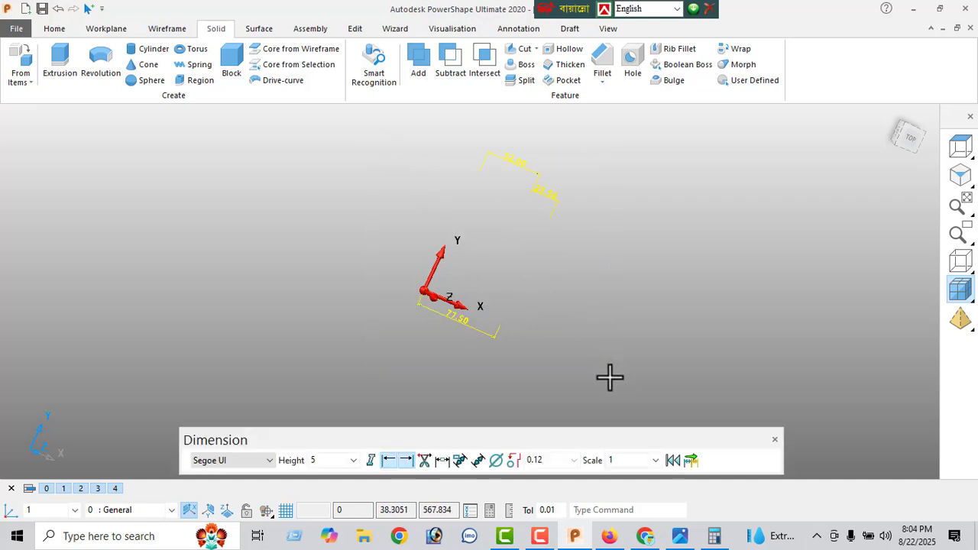
pyautogui.press('Delete')
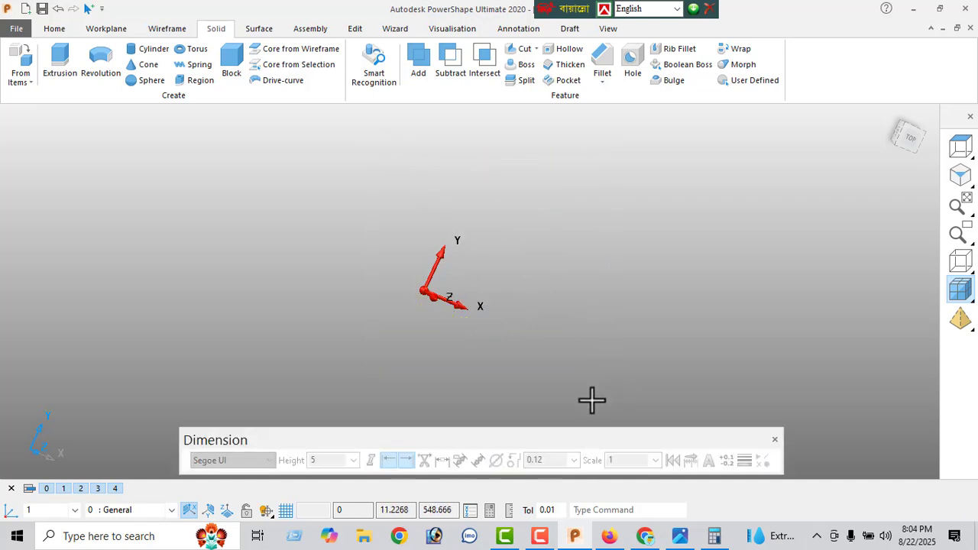
pyautogui.click(775, 440)
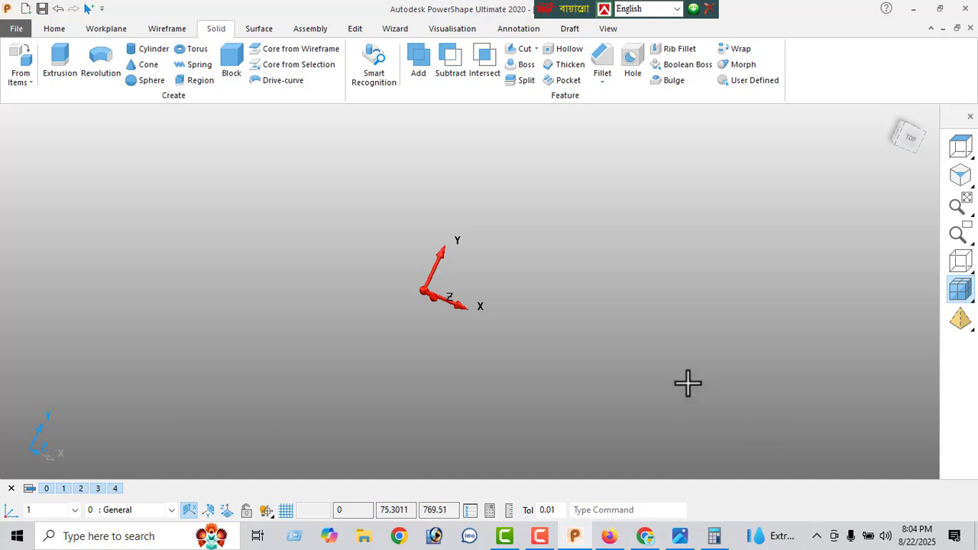
pyautogui.rightClick(204, 188)
pyautogui.click(241, 173)
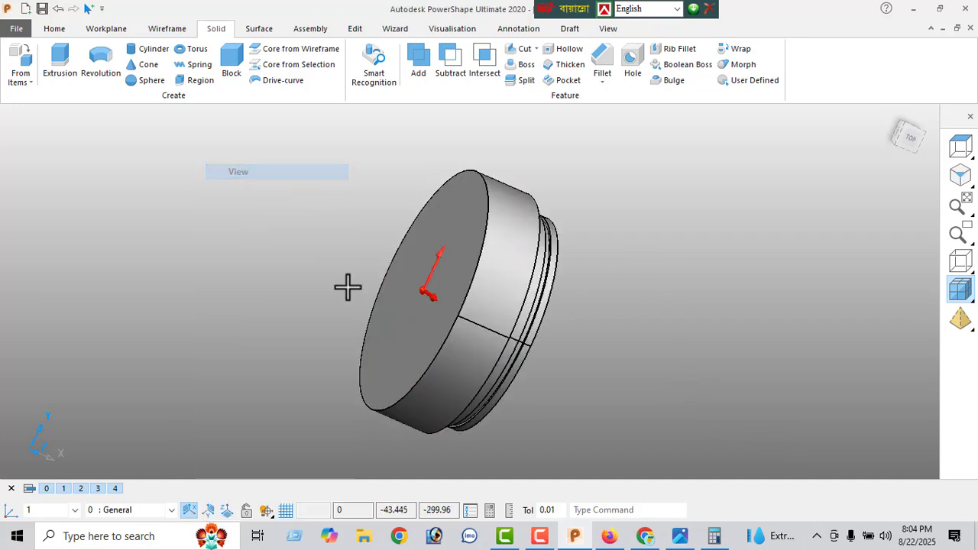
# Check the bore size on the drawing and create a full circle of 30 mm radius at the workplane origin on the wide end face.
pyautogui.click(682, 536)
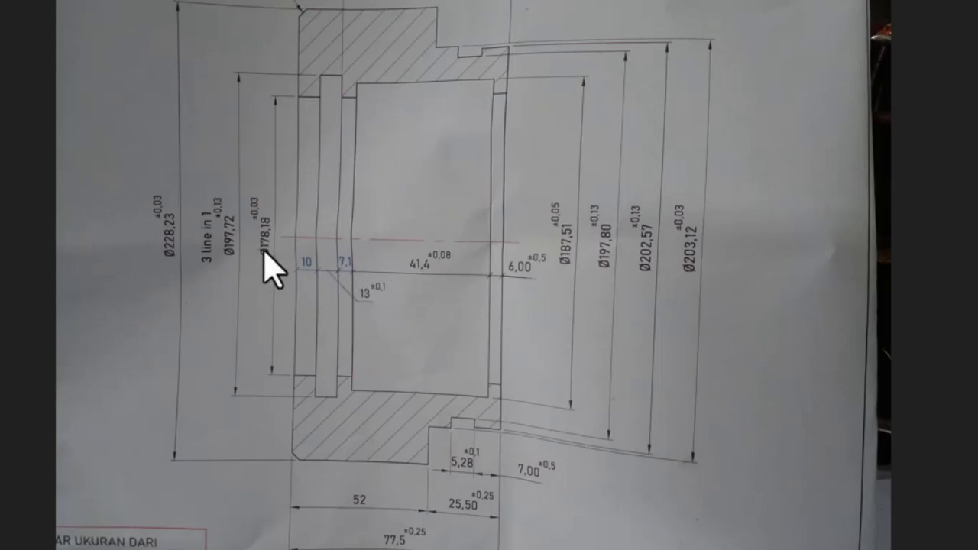
pyautogui.click(906, 7)
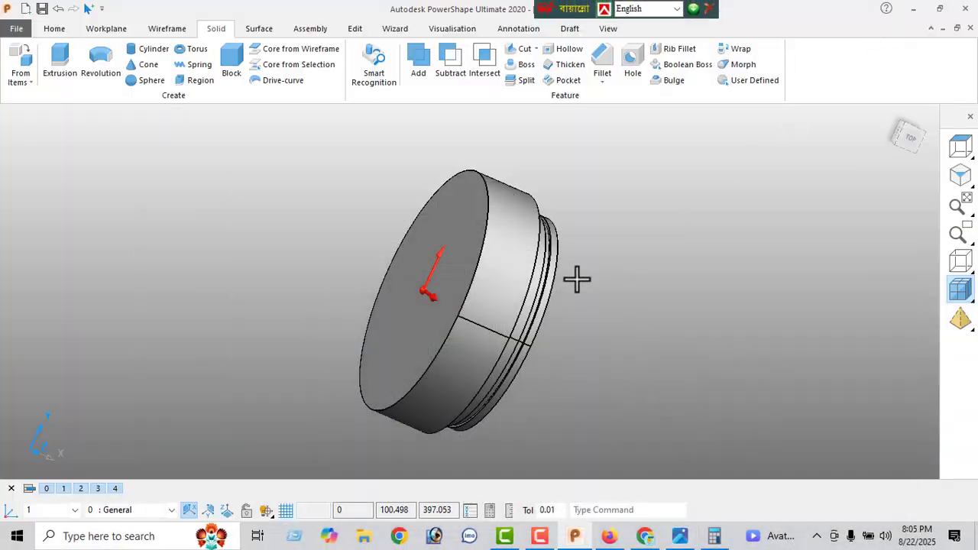
pyautogui.moveTo(561, 271); pyautogui.dragTo(634, 283, button='middle')
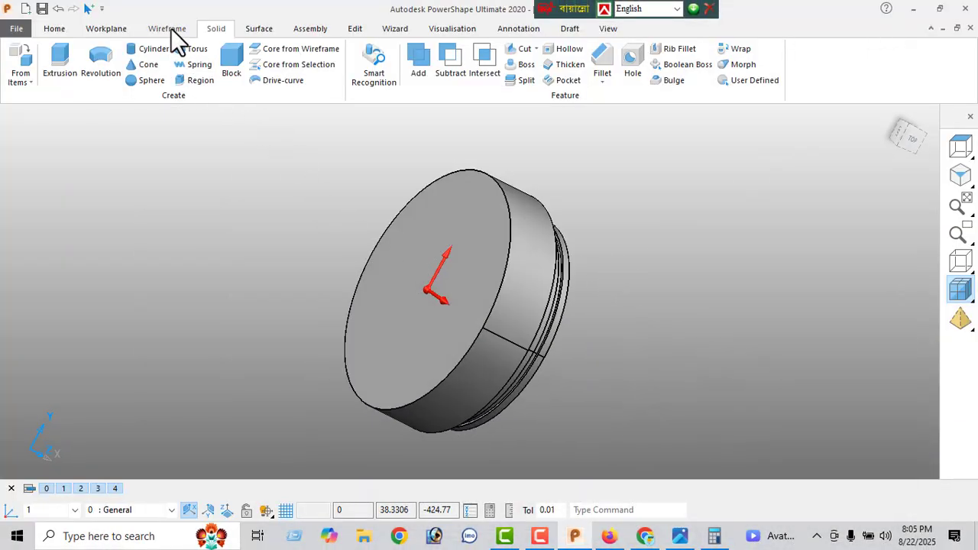
pyautogui.click(168, 28)
pyautogui.click(55, 59)
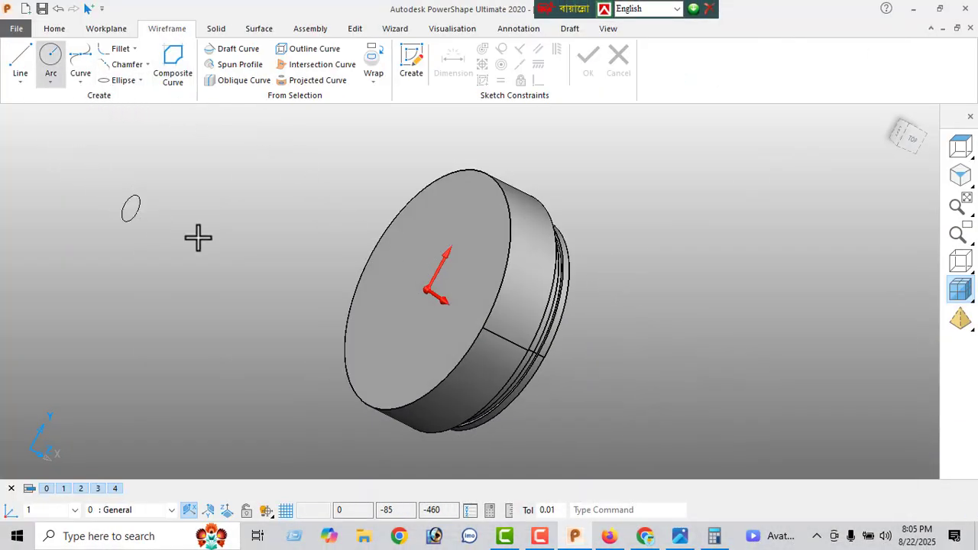
pyautogui.moveTo(286, 254); pyautogui.dragTo(446, 254, button='middle')
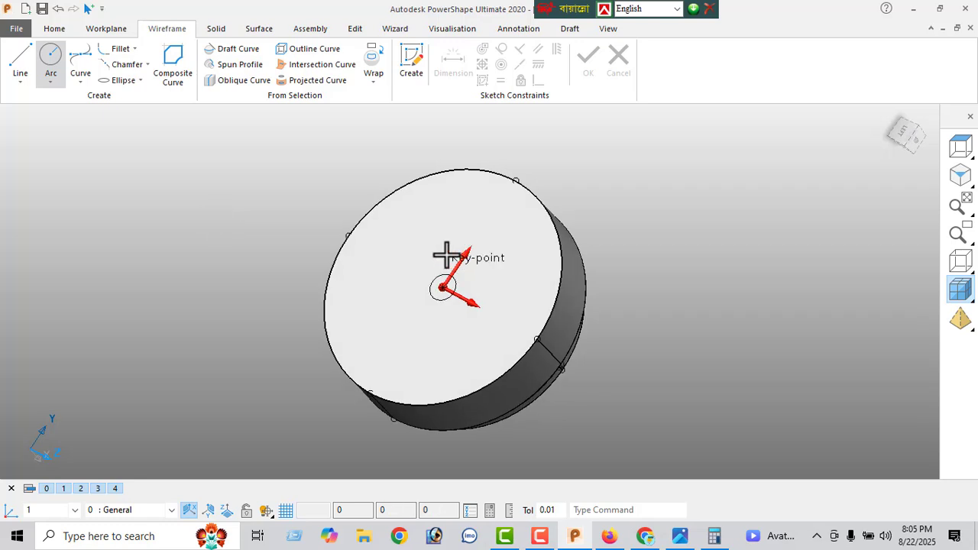
pyautogui.click(899, 132)
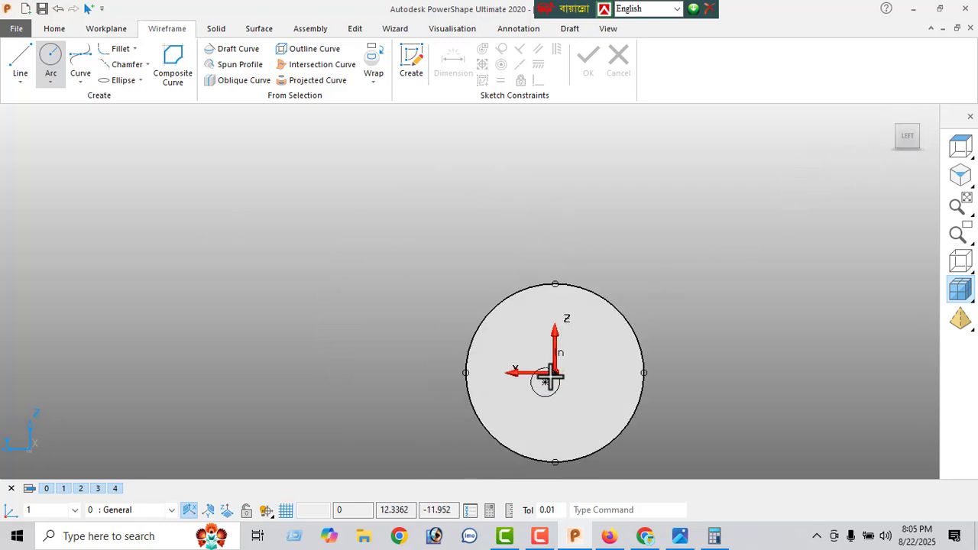
pyautogui.click(555, 373)
pyautogui.rightClick(223, 189)
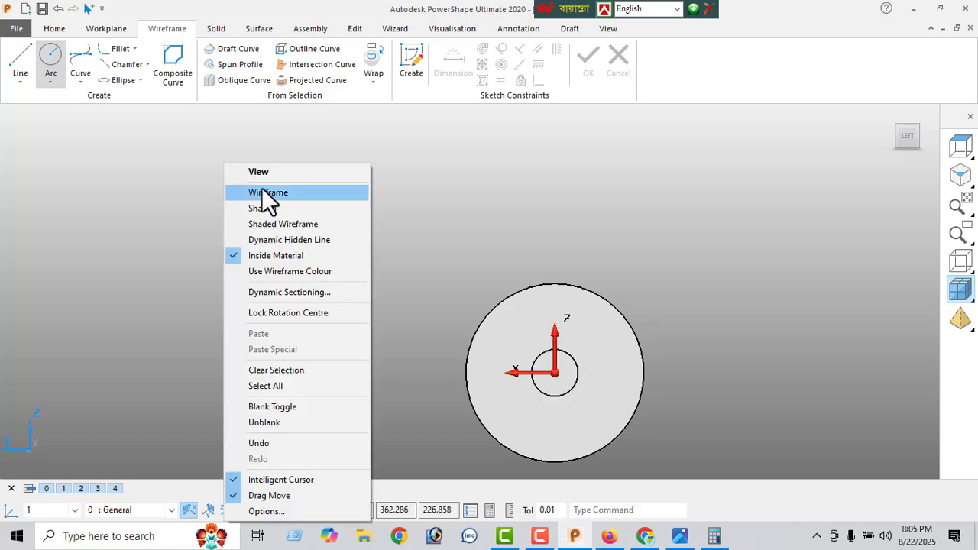
pyautogui.click(265, 178)
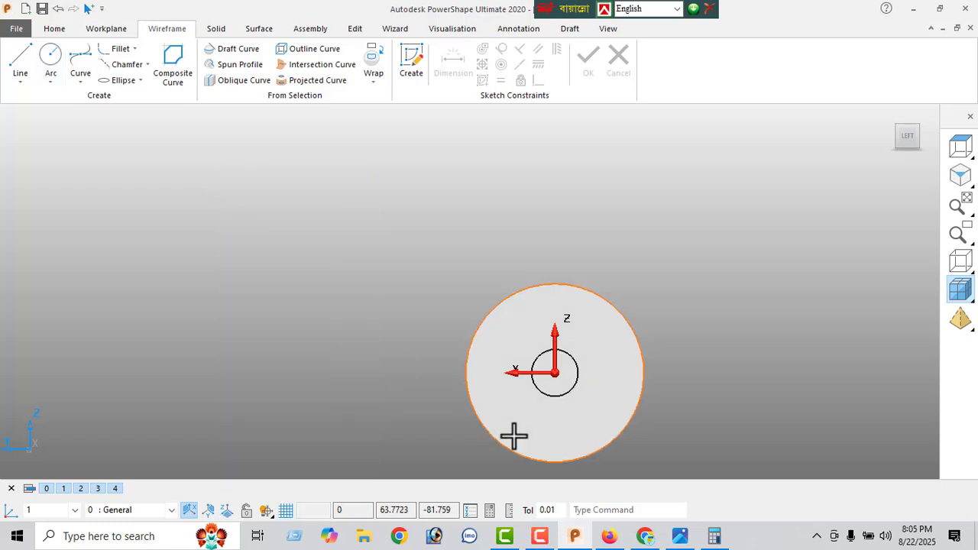
# Define the new circle by diameter and set it to 178.18 mm, as given in the drawing.
pyautogui.click(568, 392)
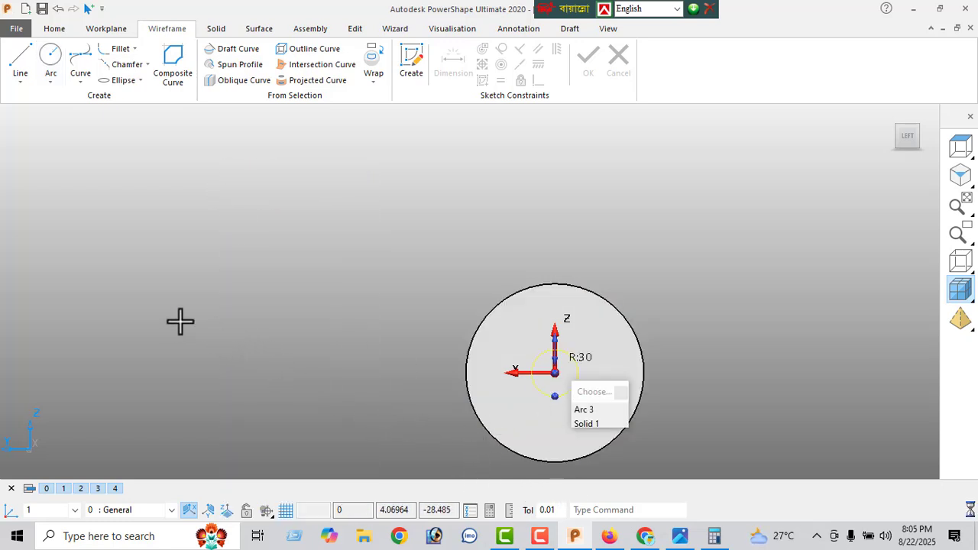
pyautogui.click(679, 536)
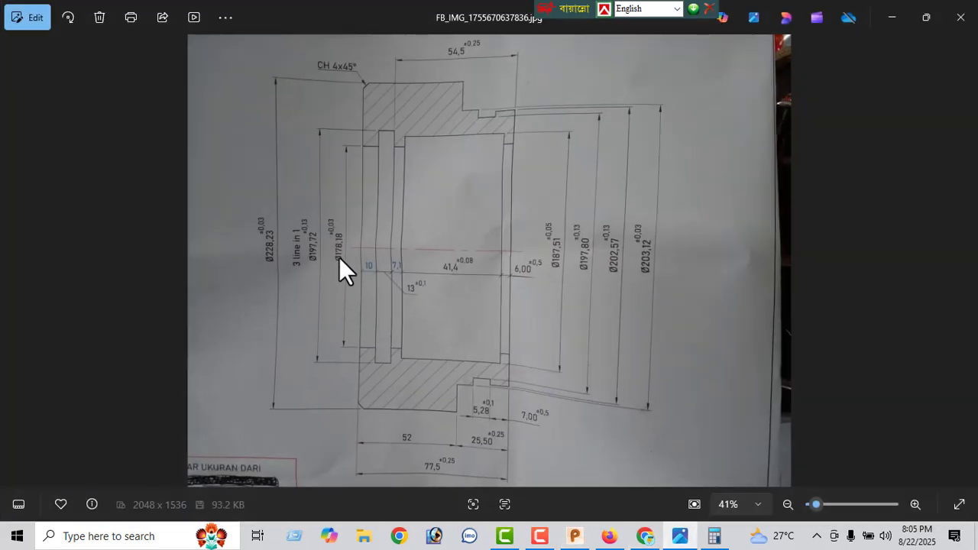
pyautogui.click(889, 27)
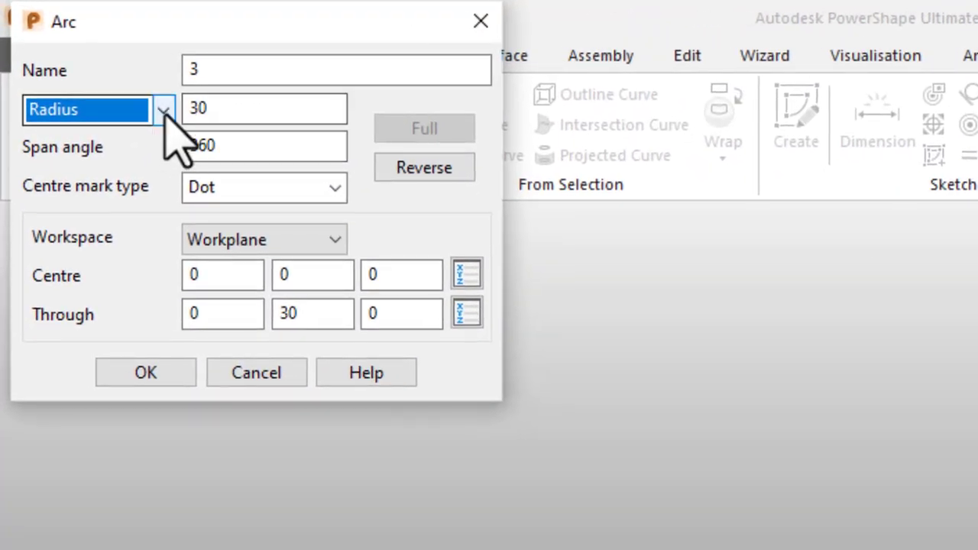
pyautogui.click(162, 111)
pyautogui.click(155, 162)
pyautogui.click(235, 107)
pyautogui.moveTo(235, 109); pyautogui.dragTo(174, 157)
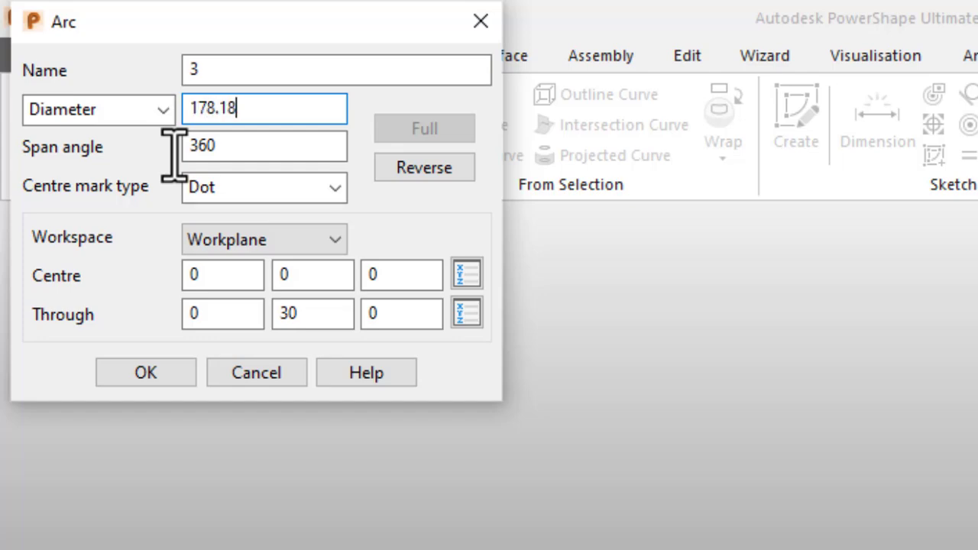
pyautogui.write('178.18')
pyautogui.press('Return')
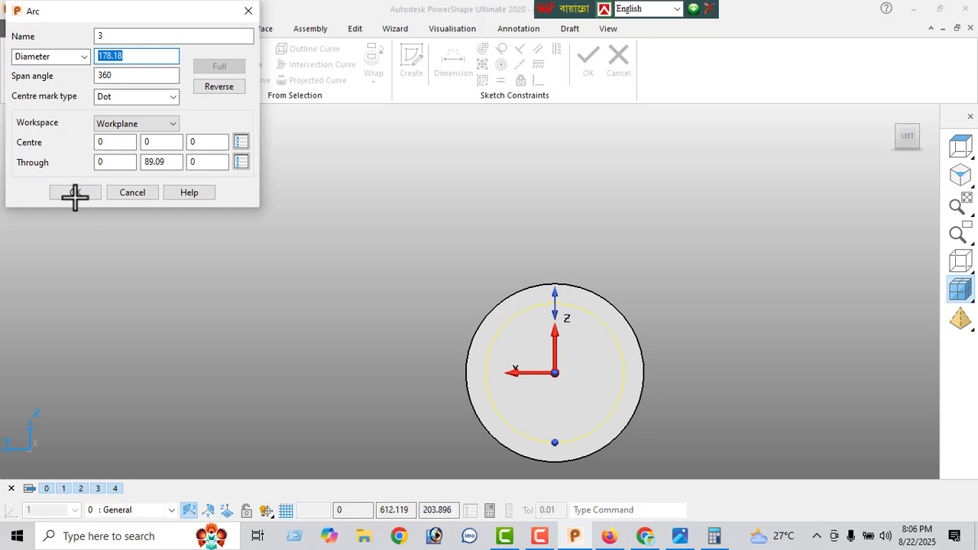
pyautogui.click(75, 193)
# Cut the bore through the whole solid using the 178.18 mm circle as the sketch, with type Through.
pyautogui.moveTo(392, 327); pyautogui.dragTo(344, 408, button='middle')
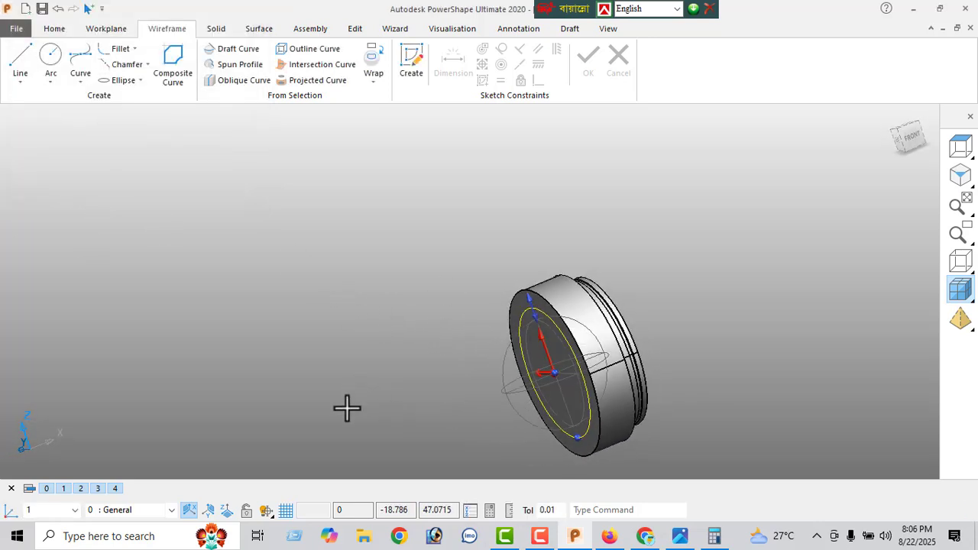
pyautogui.click(214, 29)
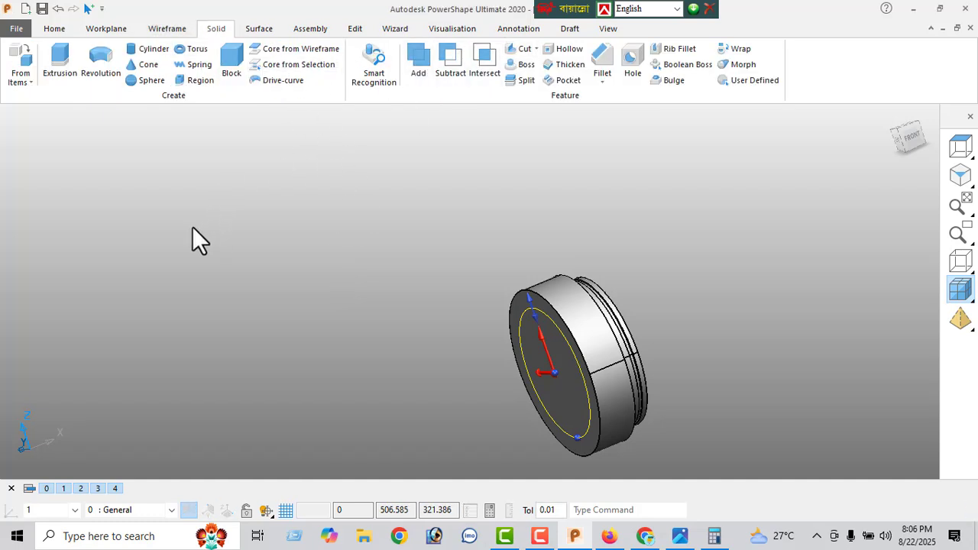
pyautogui.click(104, 39)
pyautogui.click(102, 65)
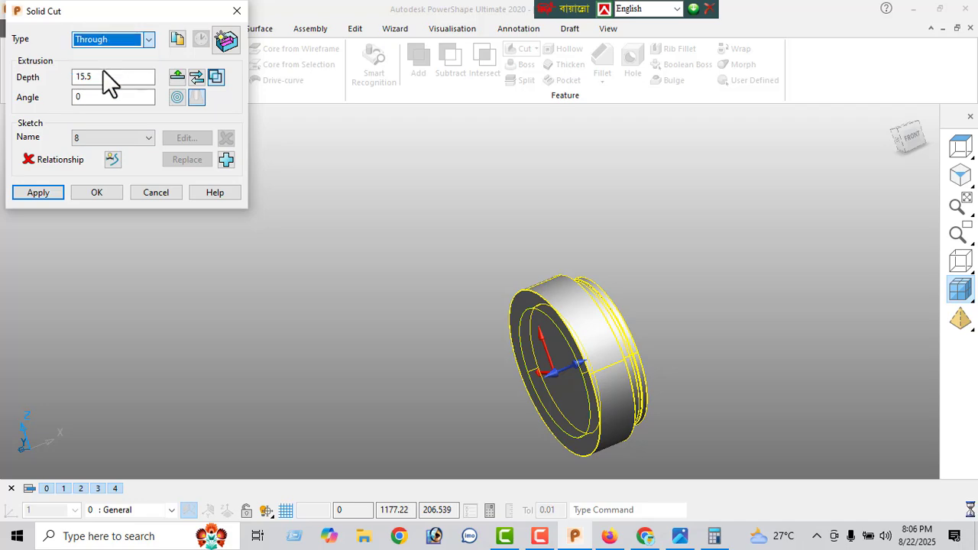
pyautogui.click(39, 192)
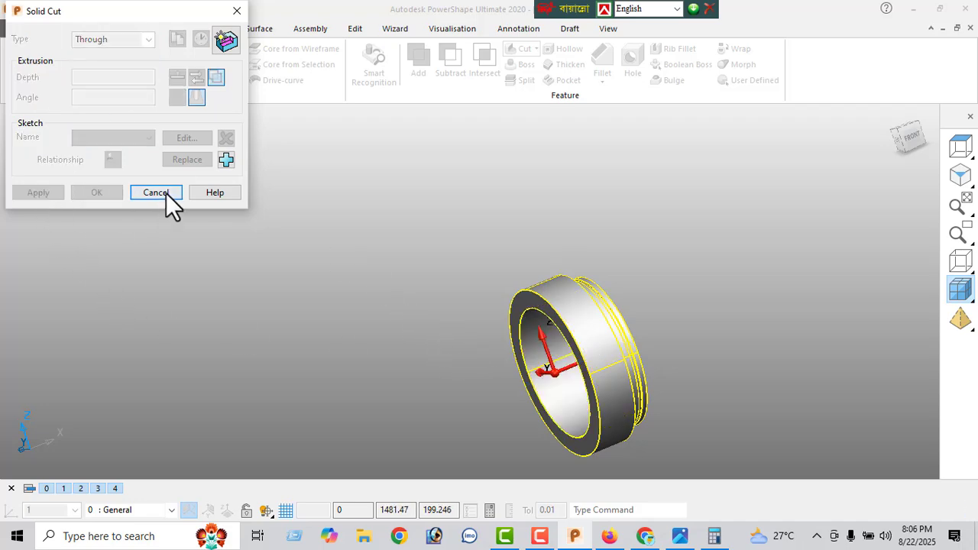
pyautogui.click(165, 193)
pyautogui.rightClick(176, 164)
pyautogui.click(210, 173)
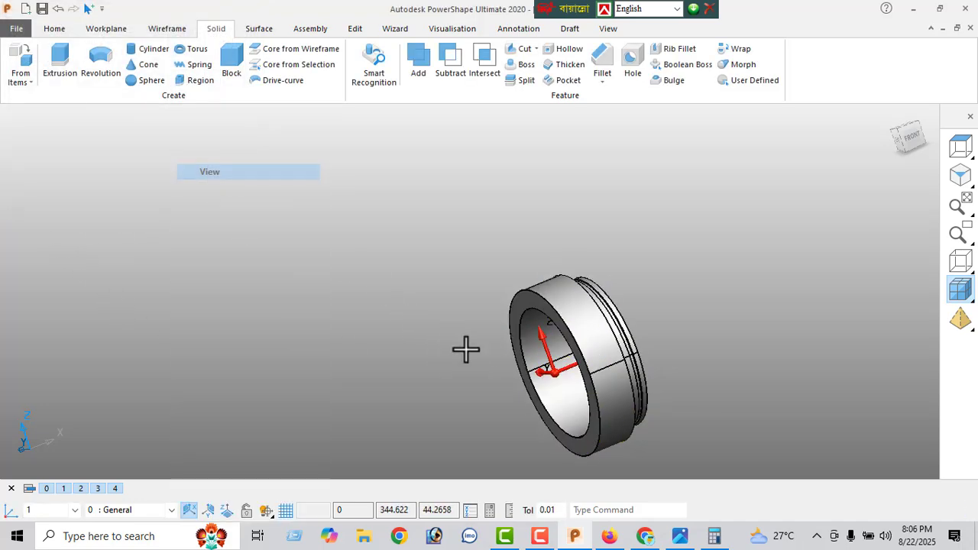
# Check the inner groove on the drawing and draw a line about 142.5 mm long from the workplane origin along Y.
pyautogui.moveTo(465, 349); pyautogui.dragTo(639, 395, button='middle')
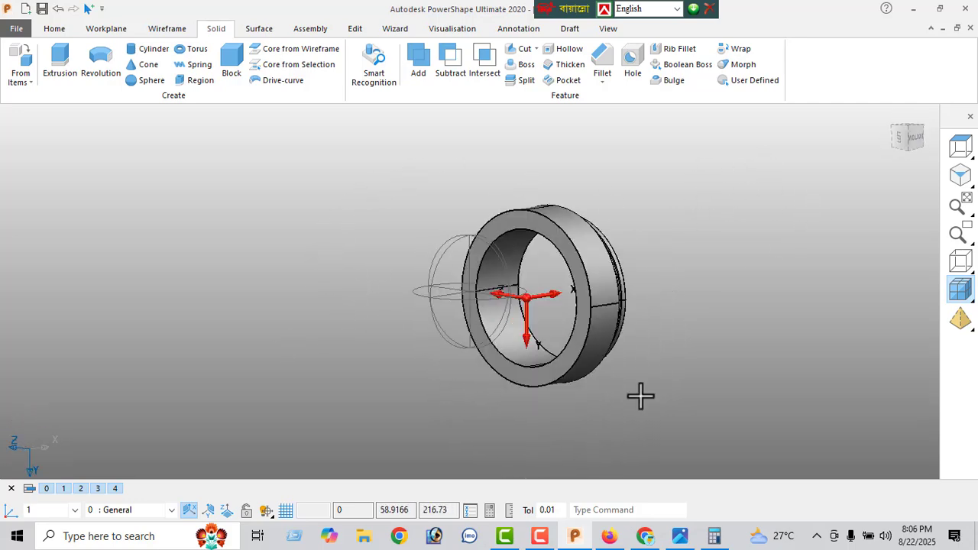
pyautogui.scroll(3, 596, 298)
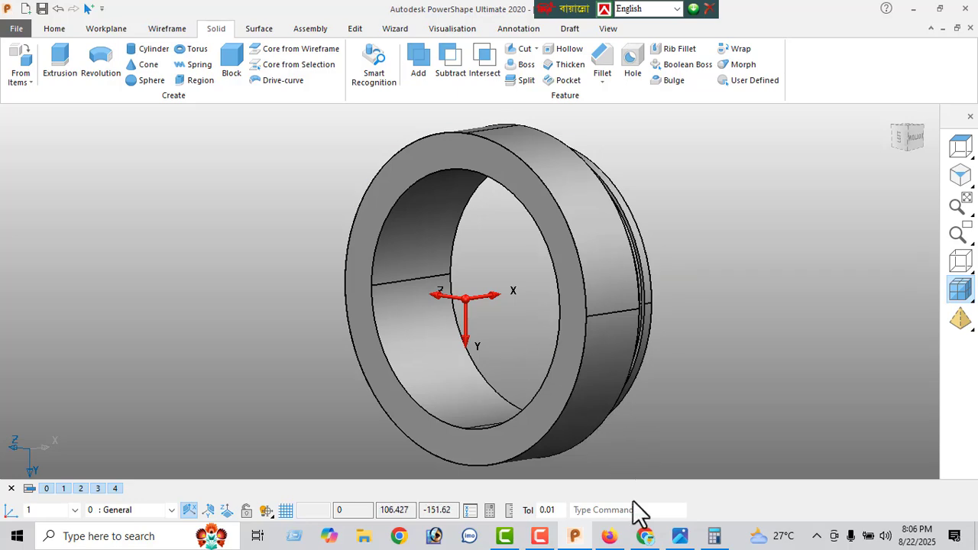
pyautogui.click(682, 536)
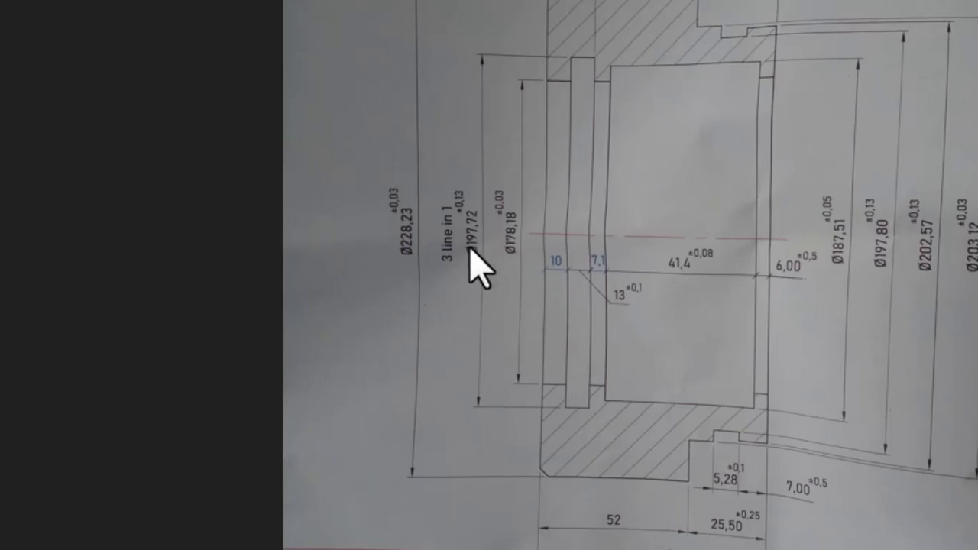
pyautogui.click(935, 11)
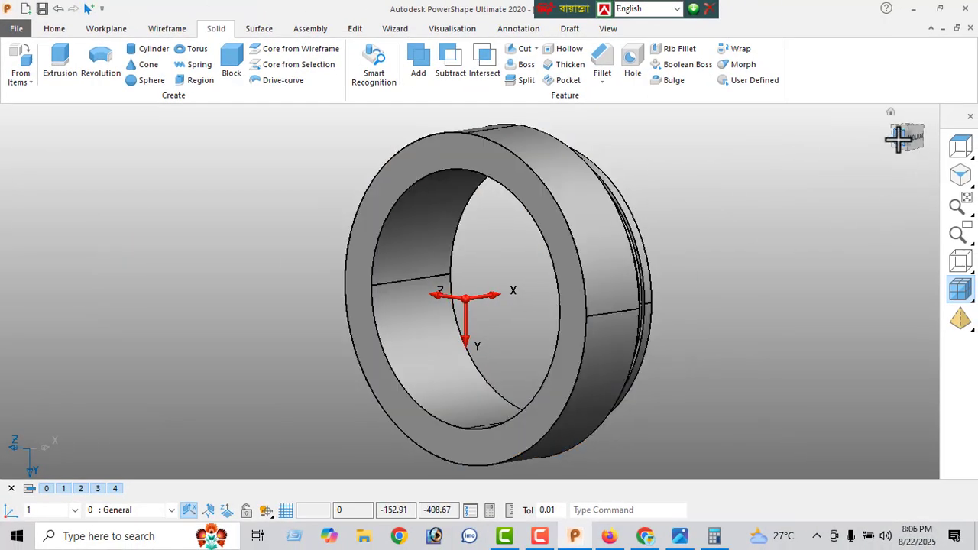
pyautogui.click(899, 138)
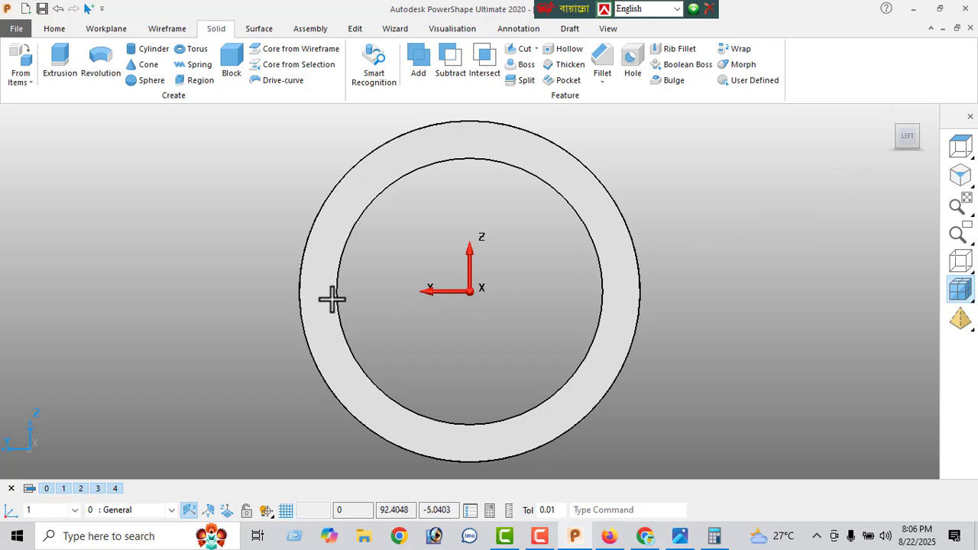
pyautogui.click(166, 31)
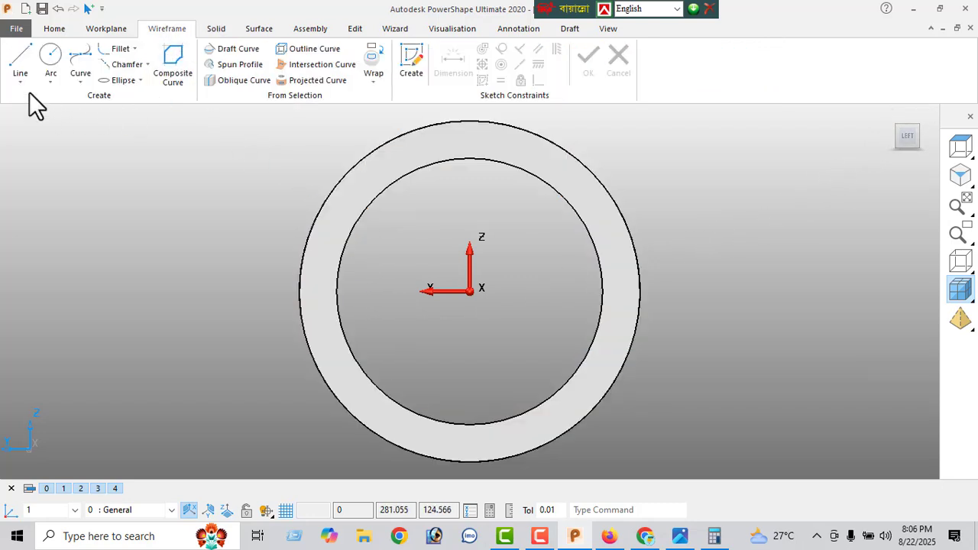
pyautogui.click(20, 58)
pyautogui.click(468, 290)
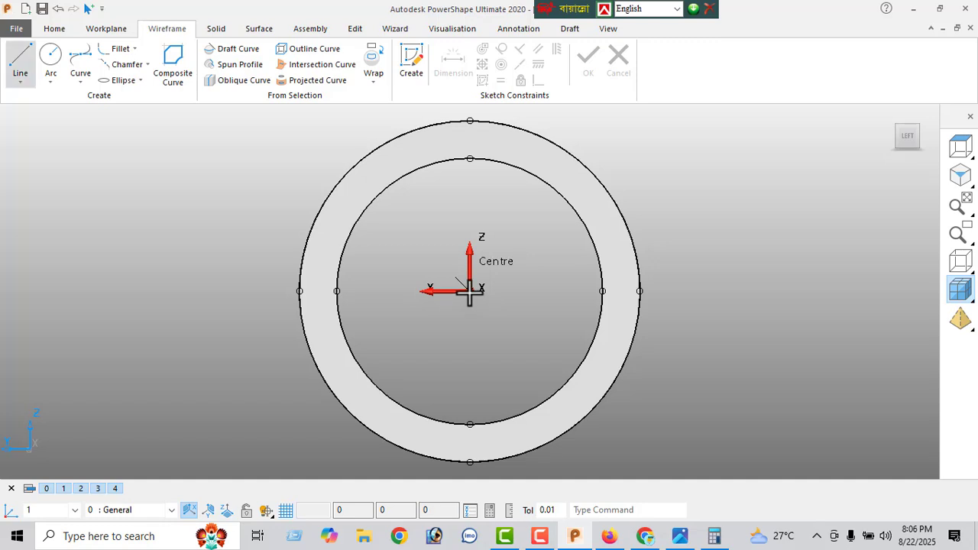
pyautogui.click(256, 291)
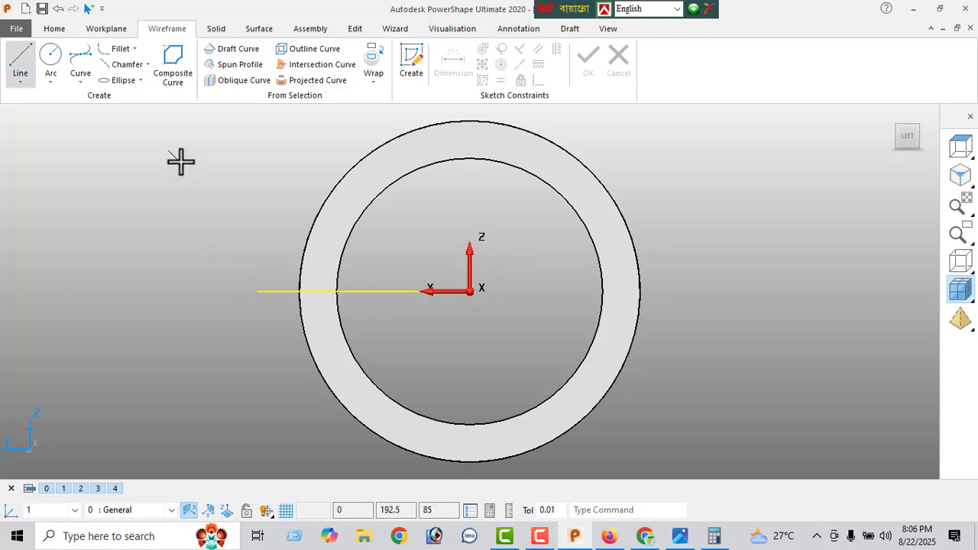
pyautogui.rightClick(196, 159)
pyautogui.press('Escape')
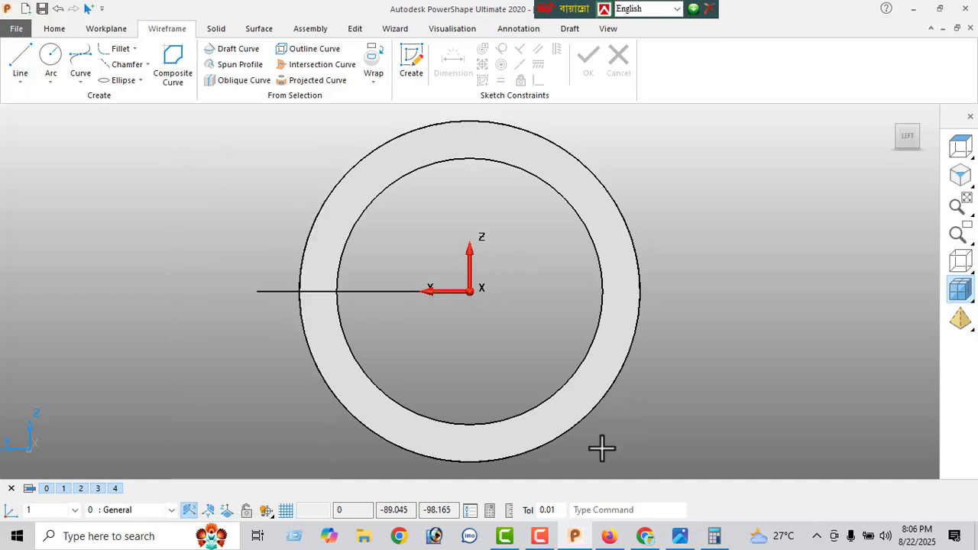
# Check the inner groove diameter on the drawing and set the line's length to 197.72/2.
pyautogui.click(679, 535)
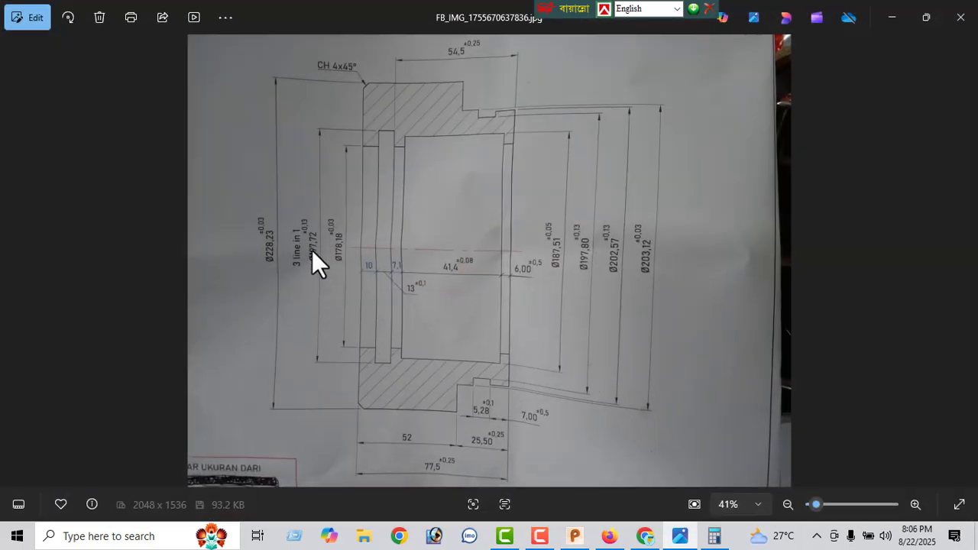
pyautogui.click(893, 22)
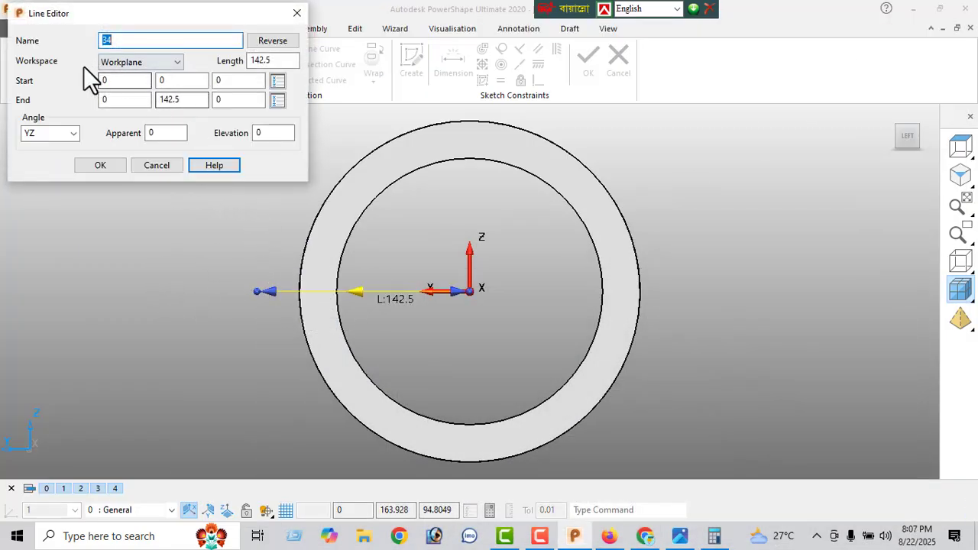
pyautogui.click(280, 61)
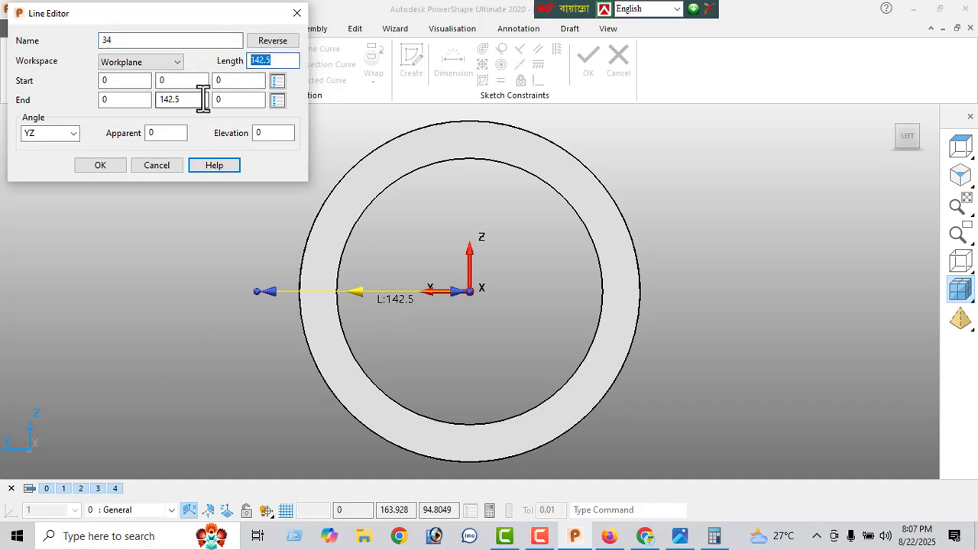
pyautogui.write('197.72/2')
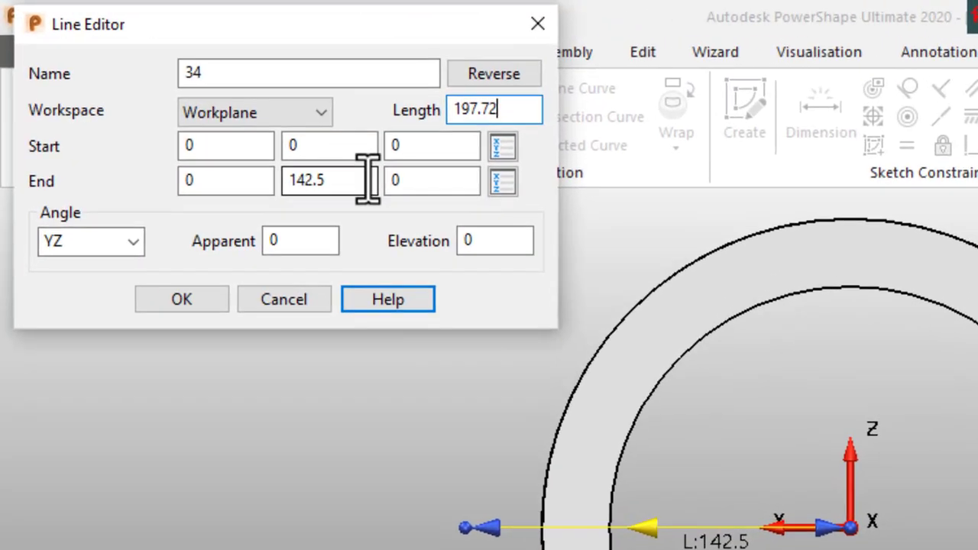
pyautogui.press('Return')
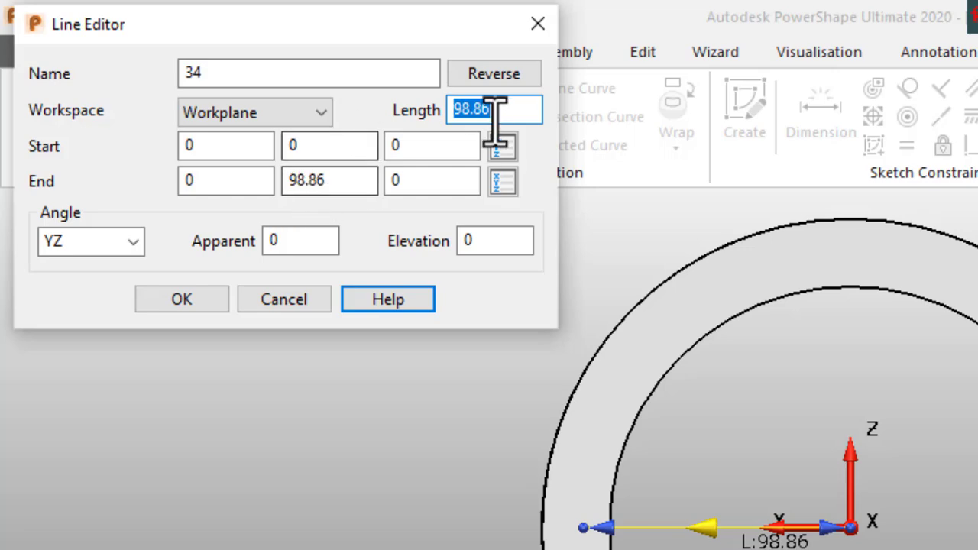
pyautogui.click(183, 300)
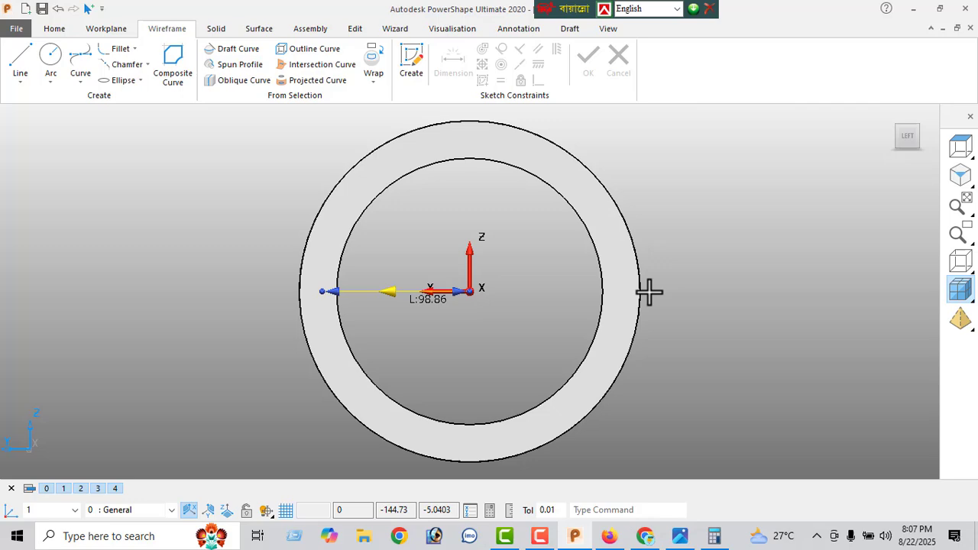
# Move the line 10 mm along X from the wide end face to the start of the inner groove.
pyautogui.moveTo(573, 288); pyautogui.dragTo(412, 333, button='middle')
pyautogui.moveTo(518, 342); pyautogui.dragTo(363, 240, button='middle')
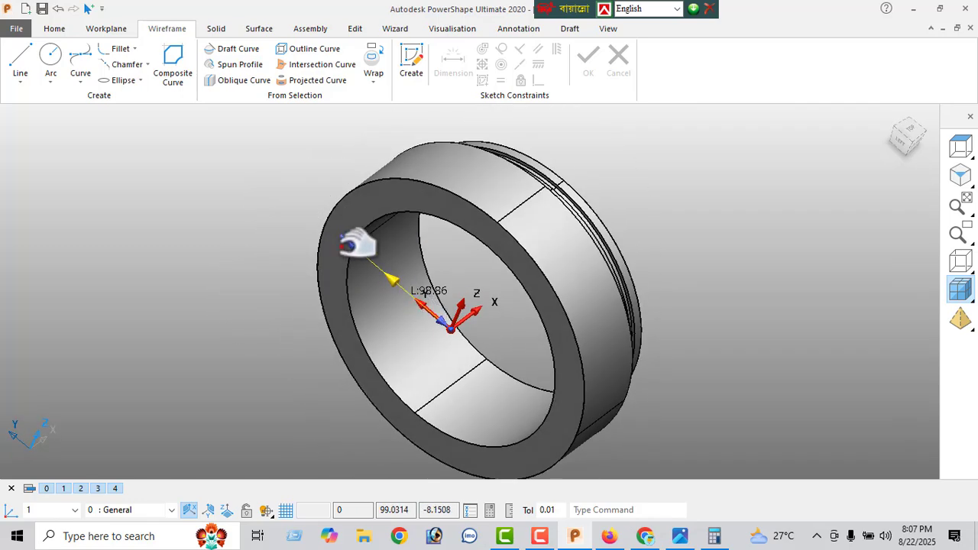
pyautogui.click(452, 325)
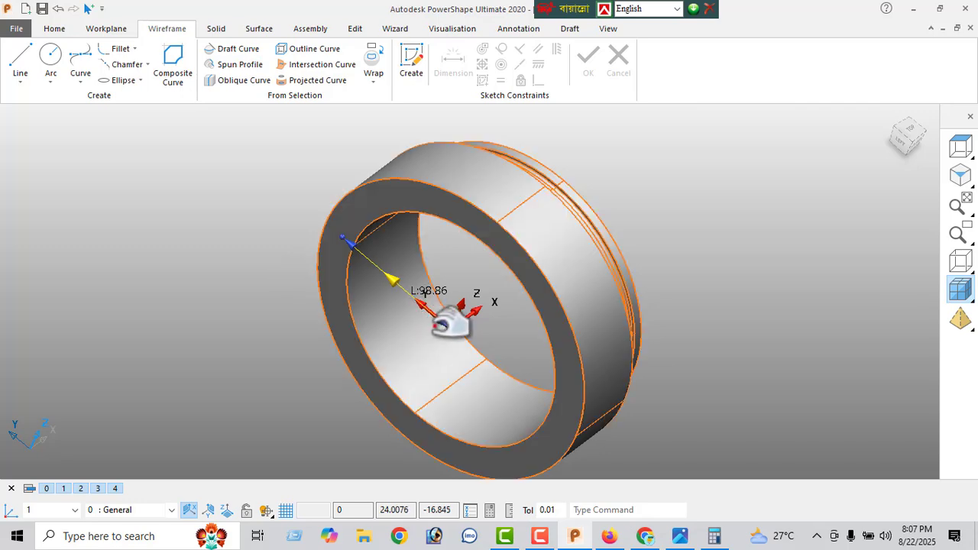
pyautogui.click(305, 164)
pyautogui.click(353, 29)
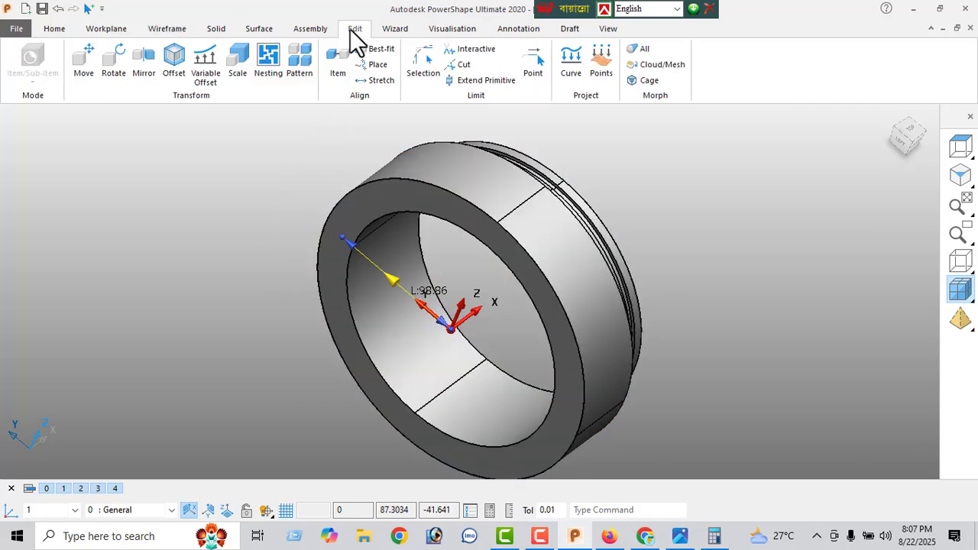
pyautogui.click(87, 76)
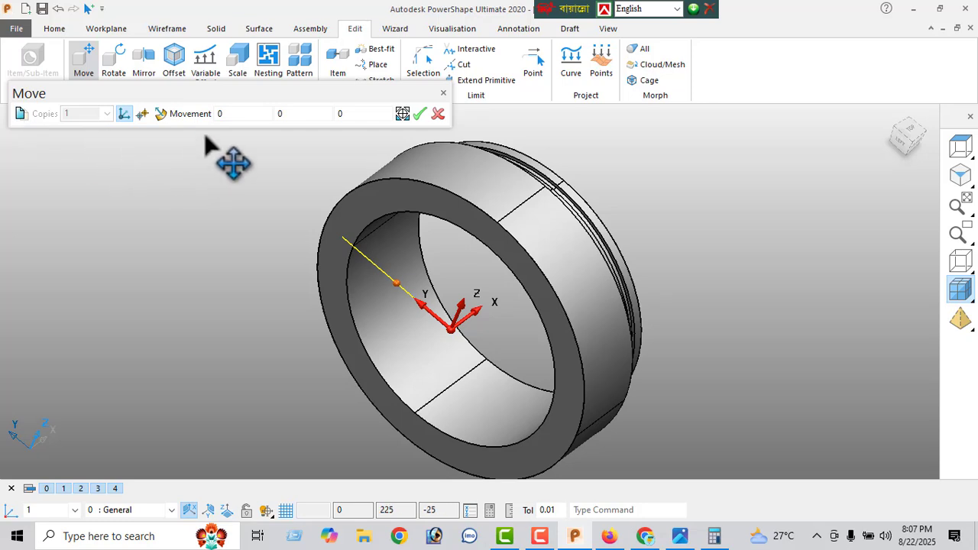
pyautogui.click(229, 113)
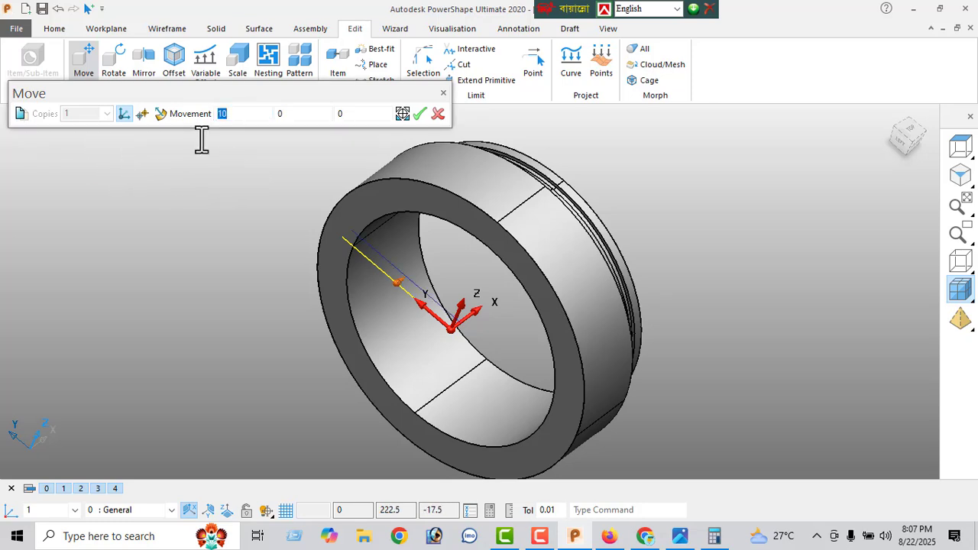
pyautogui.click(417, 116)
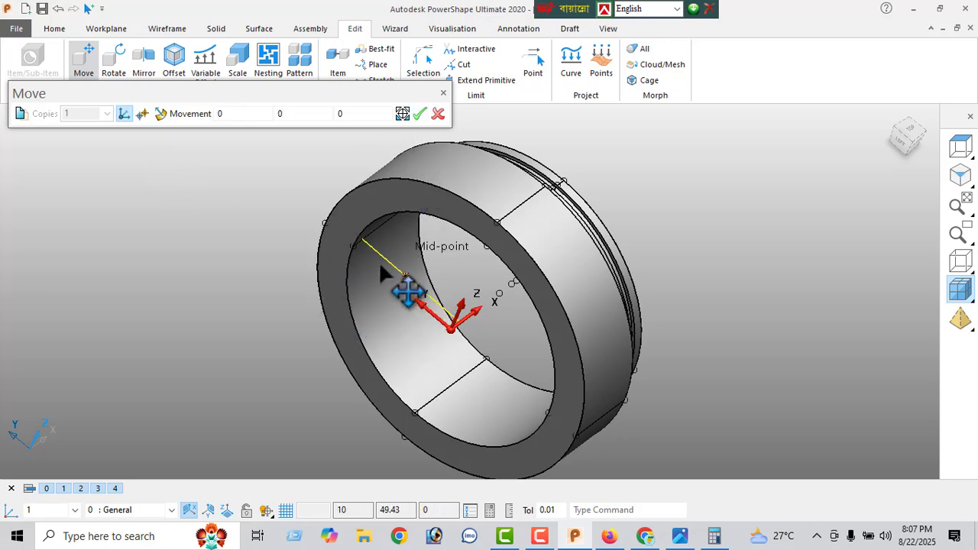
# Make one copy of the line offset 13 mm along X for the other side of the groove.
pyautogui.moveTo(399, 291); pyautogui.dragTo(292, 272, button='middle')
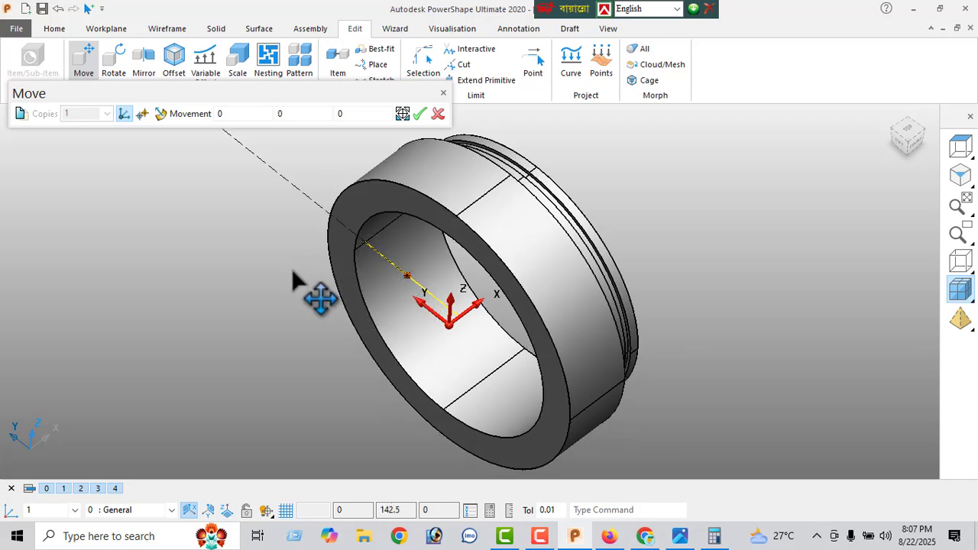
pyautogui.moveTo(467, 323); pyautogui.dragTo(490, 287, button='middle')
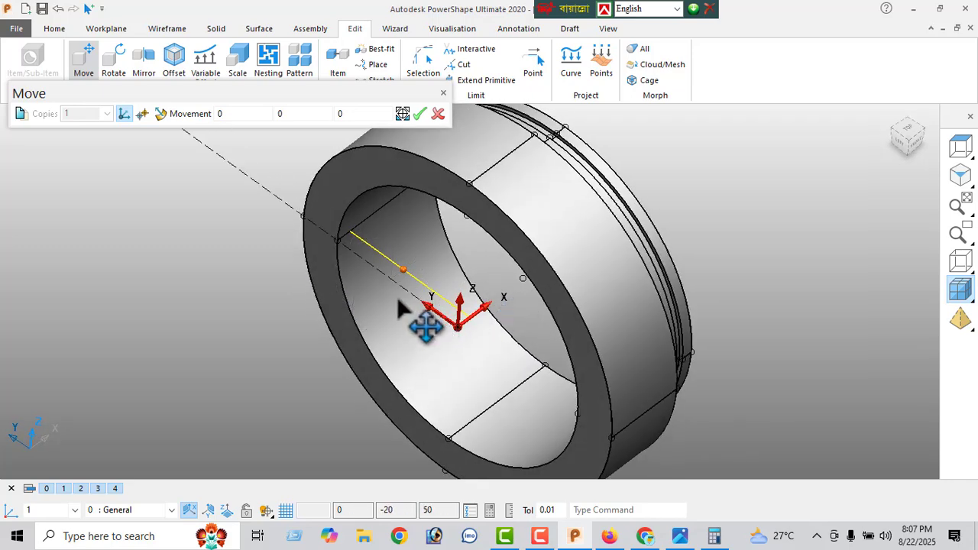
pyautogui.click(21, 114)
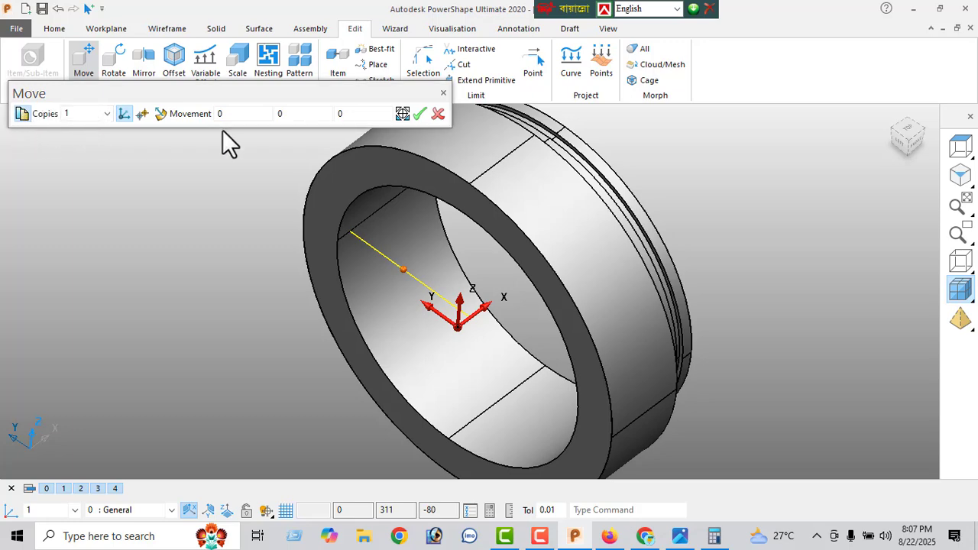
pyautogui.doubleClick(242, 114)
pyautogui.write('13')
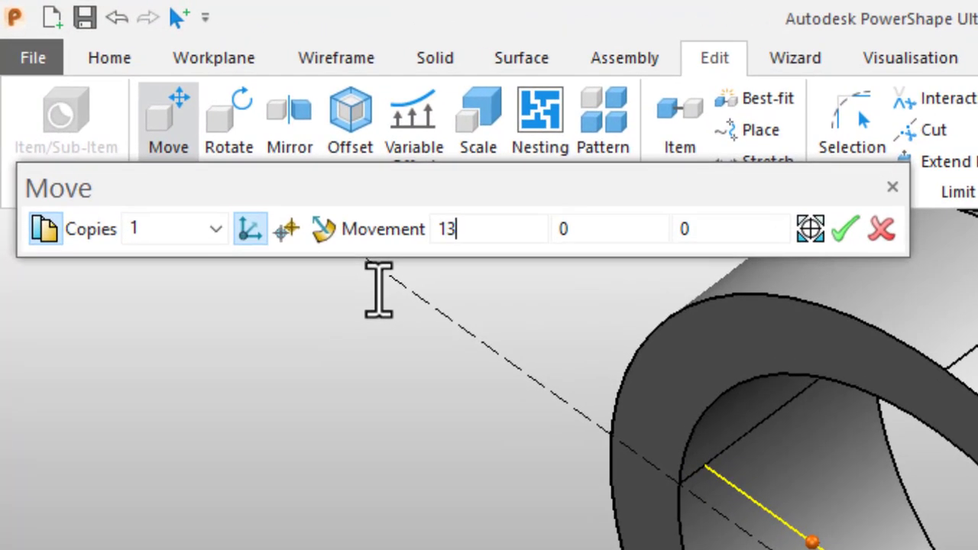
pyautogui.press('Return')
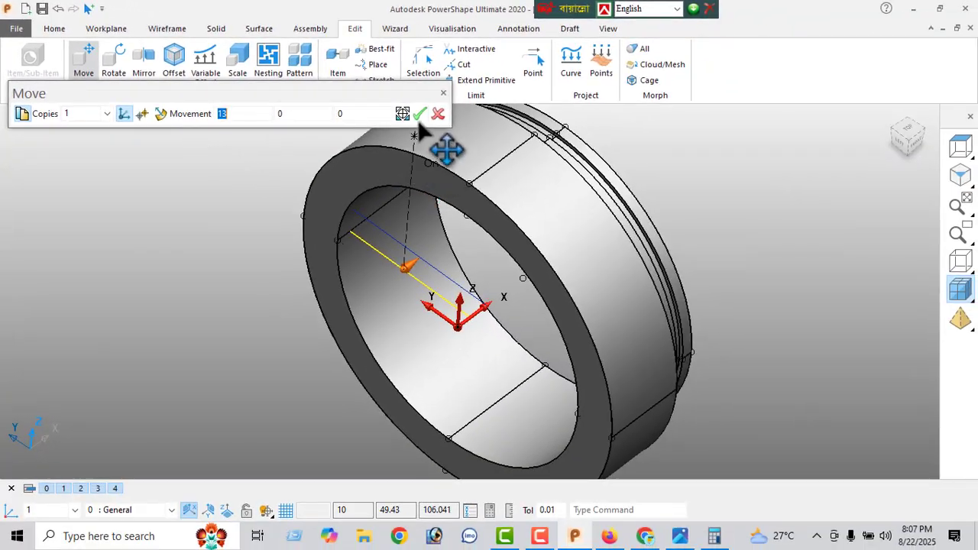
pyautogui.click(419, 115)
pyautogui.click(439, 113)
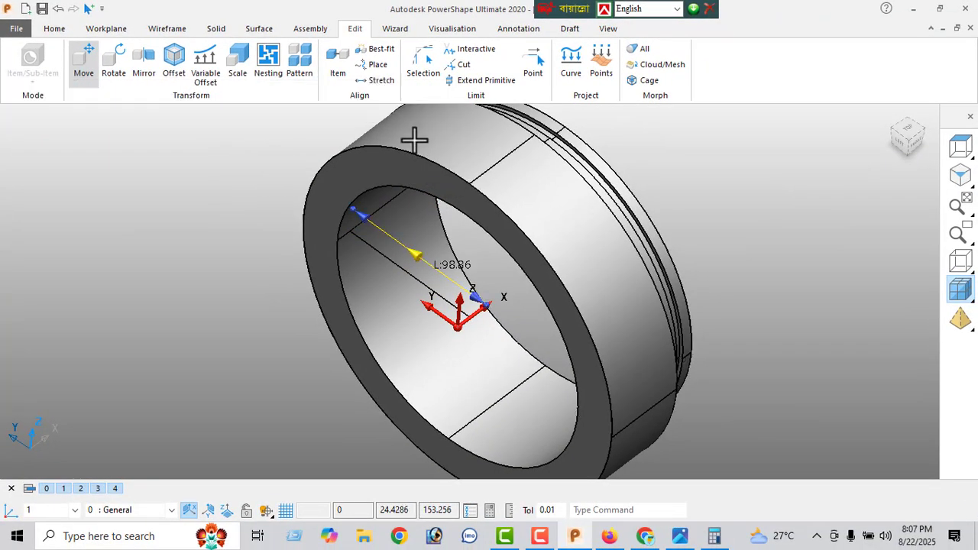
# Clear the line selection and hide the ring solid, leaving only the two groove lines in view.
pyautogui.rightClick(201, 172)
pyautogui.click(237, 175)
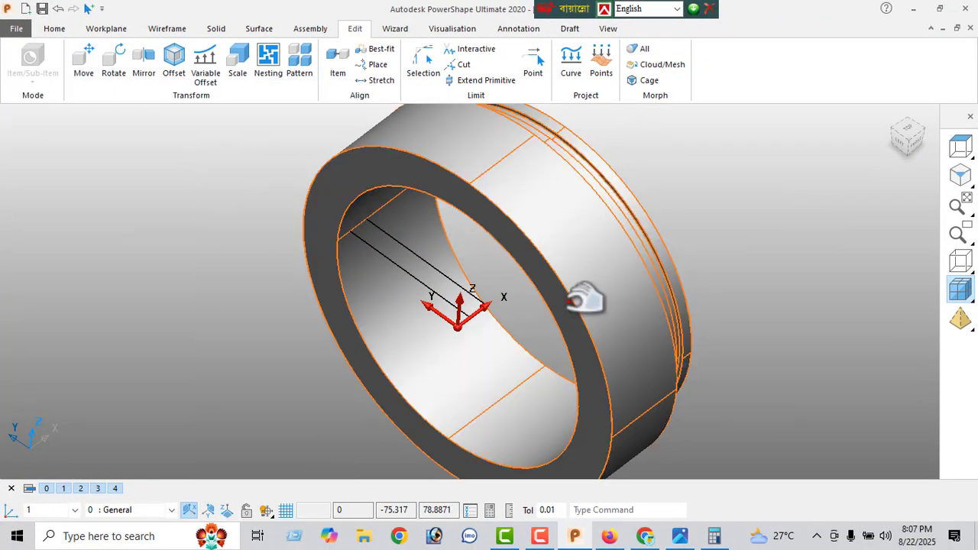
pyautogui.click(590, 323)
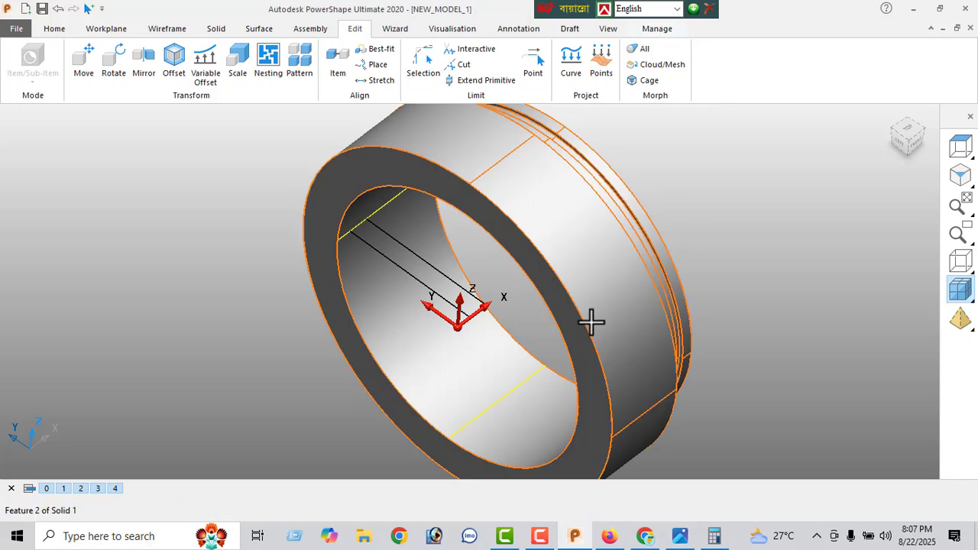
pyautogui.press('Delete')
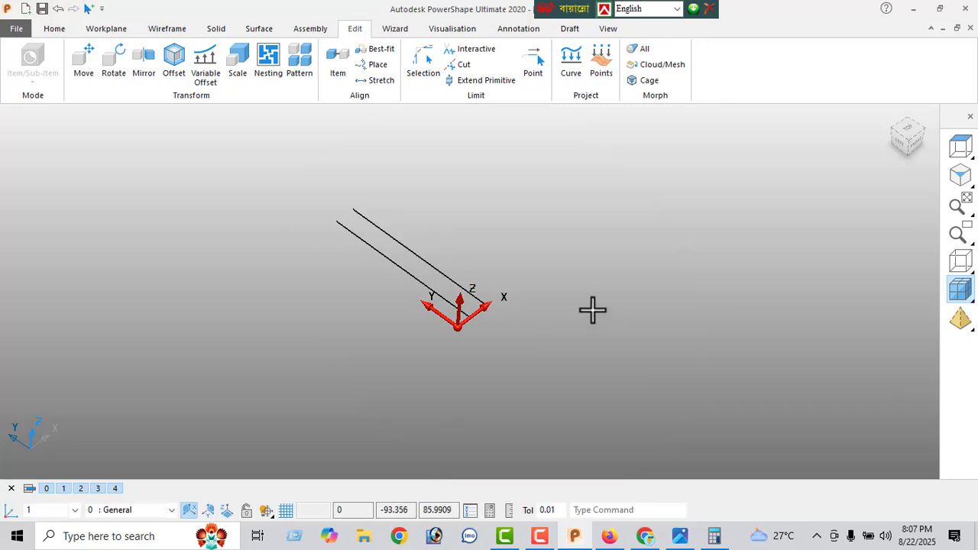
# Draw connecting lines between the matching ends of the two groove lines to close the rectangular profile.
pyautogui.moveTo(421, 249); pyautogui.dragTo(418, 321, button='middle')
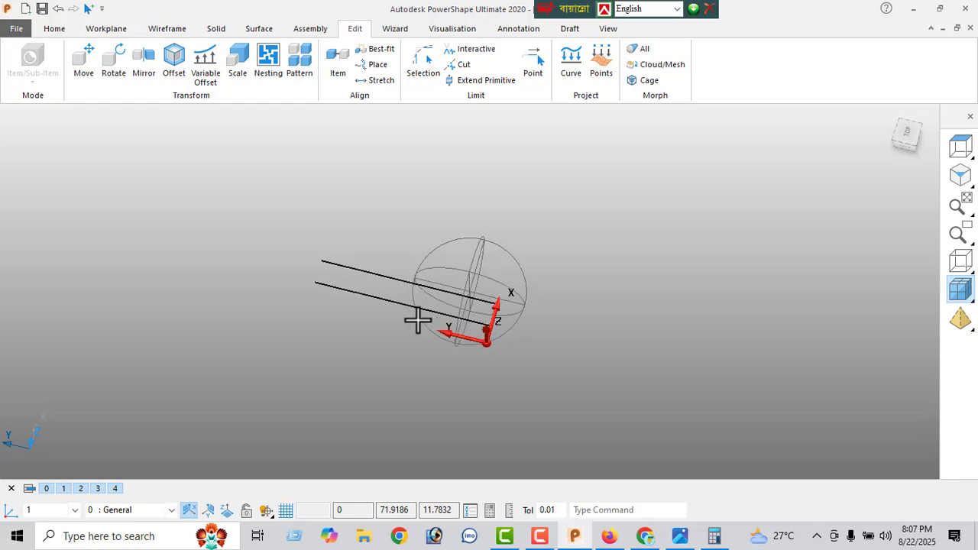
pyautogui.click(170, 28)
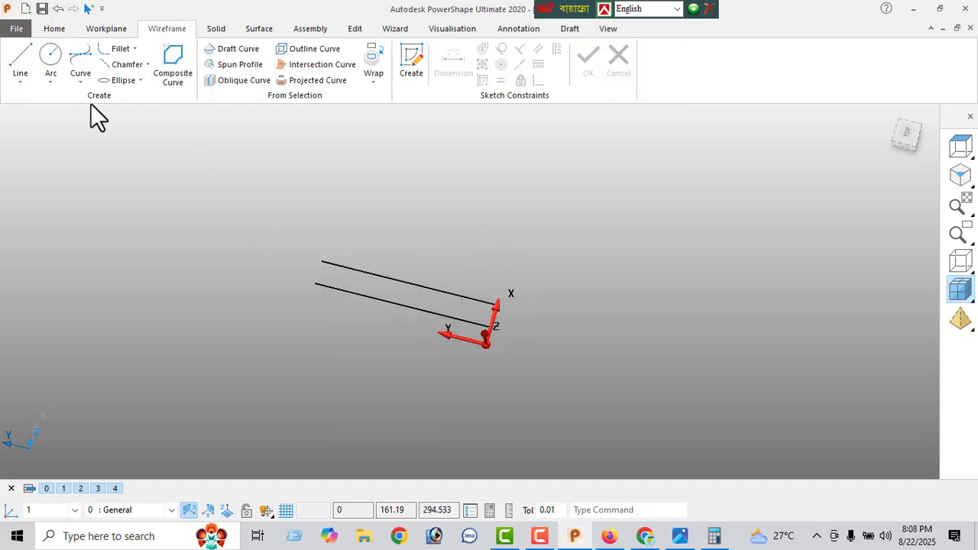
pyautogui.click(22, 73)
pyautogui.click(321, 262)
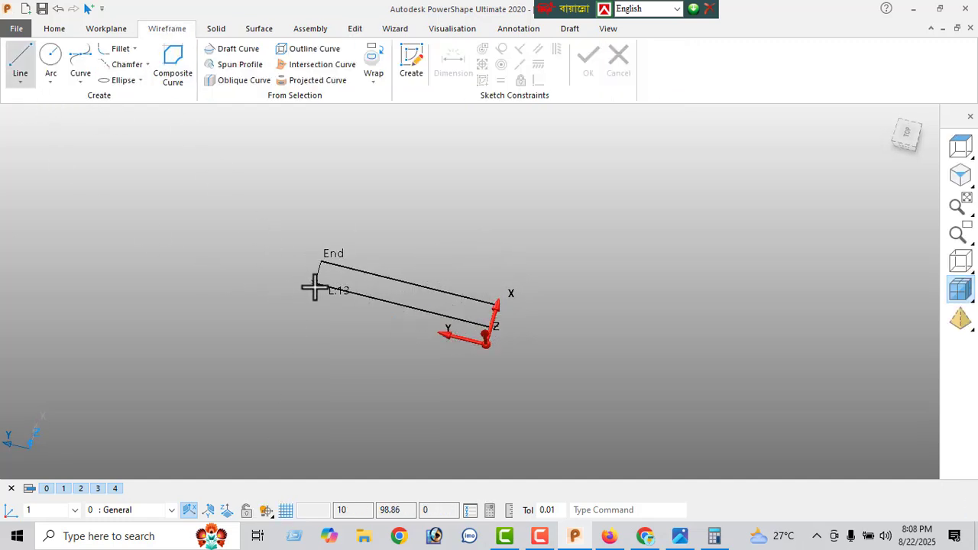
pyautogui.click(500, 306)
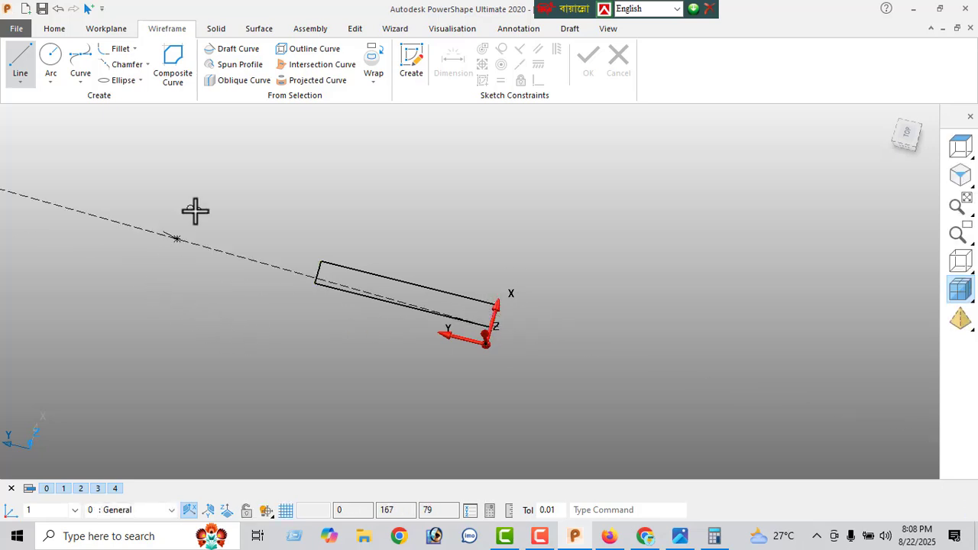
# Join the four groove lines into a closed composite curve.
pyautogui.click(178, 73)
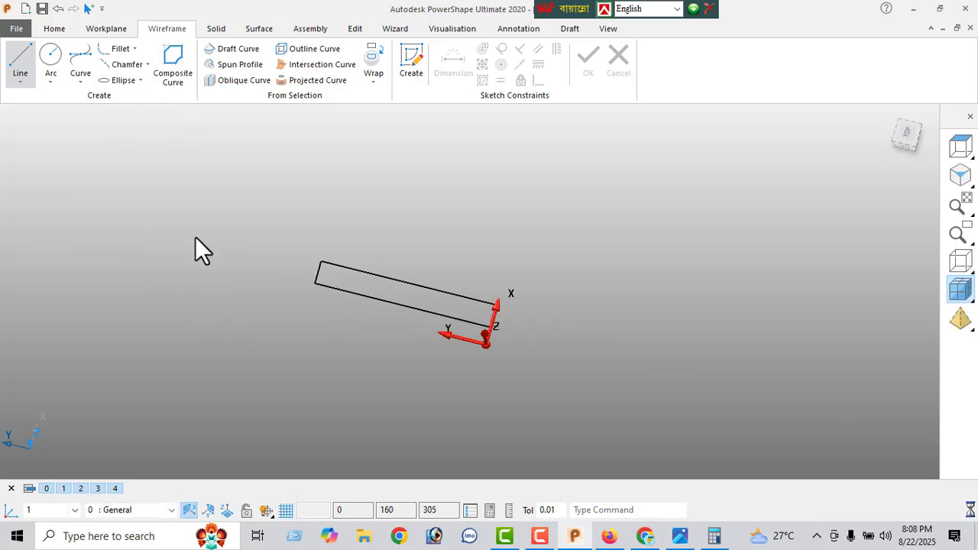
pyautogui.click(393, 278)
pyautogui.click(300, 137)
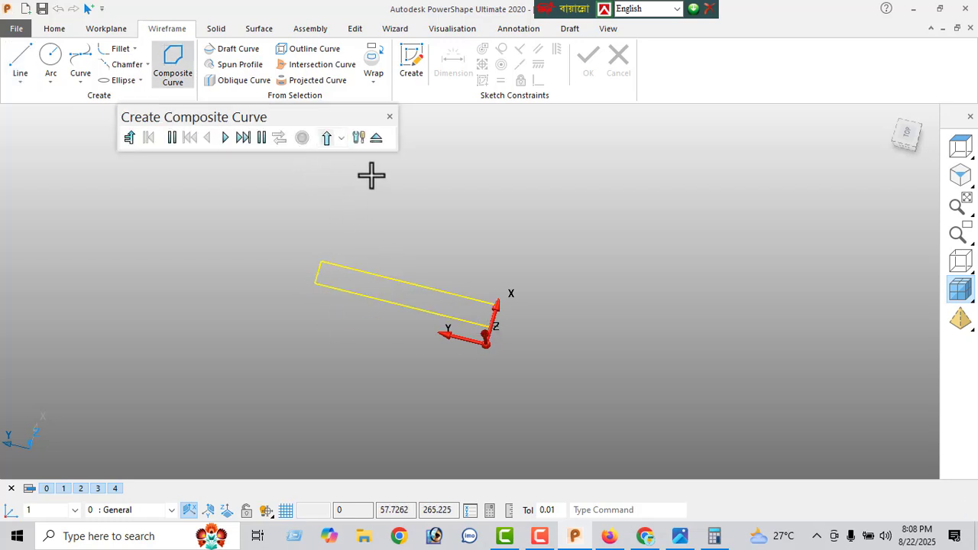
pyautogui.click(377, 139)
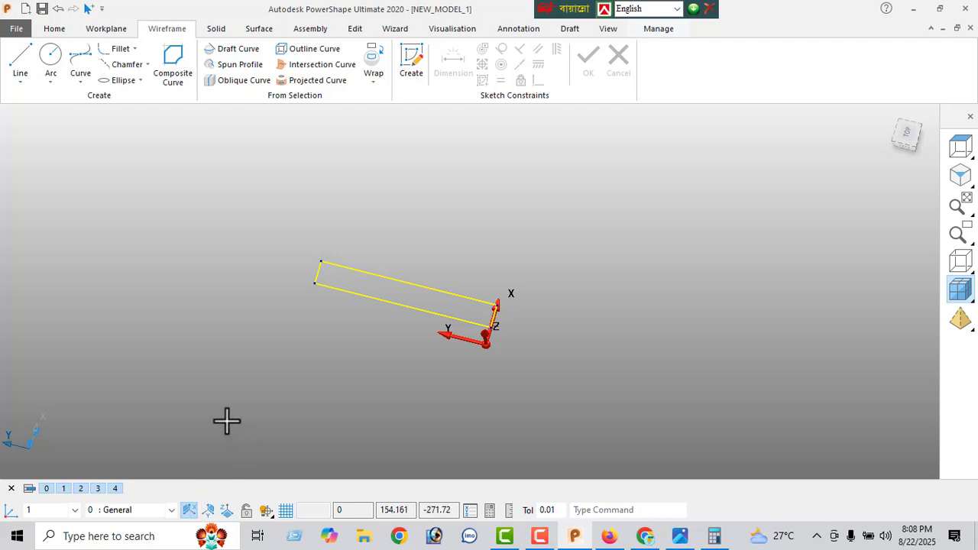
# Revolve the closed groove profile into a solid disc and clear the selection.
pyautogui.click(215, 30)
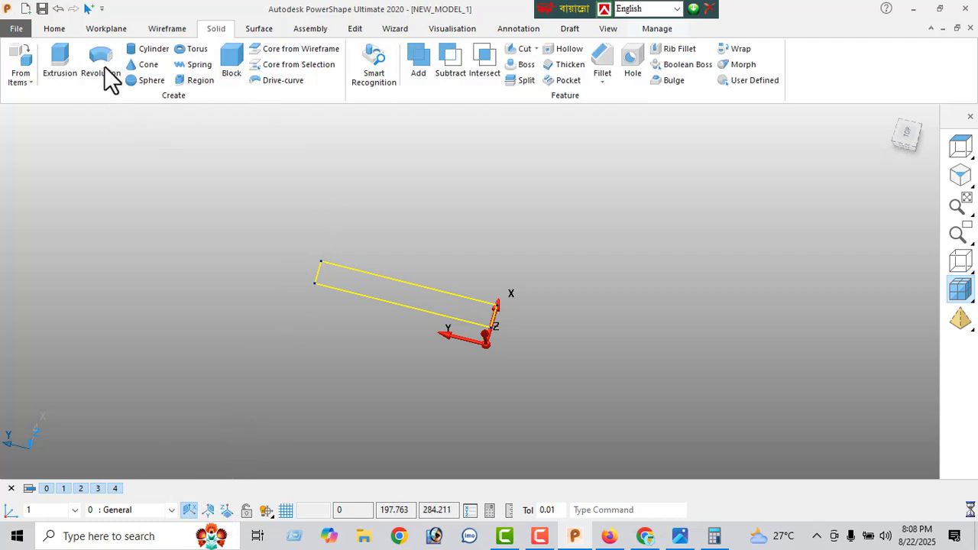
pyautogui.click(105, 77)
pyautogui.moveTo(375, 349); pyautogui.dragTo(583, 343, button='middle')
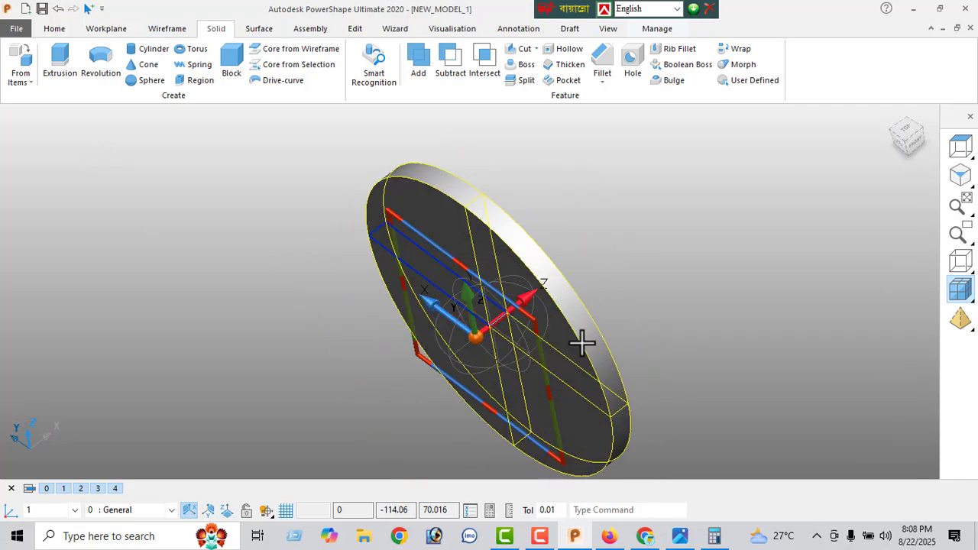
pyautogui.rightClick(746, 233)
pyautogui.click(792, 174)
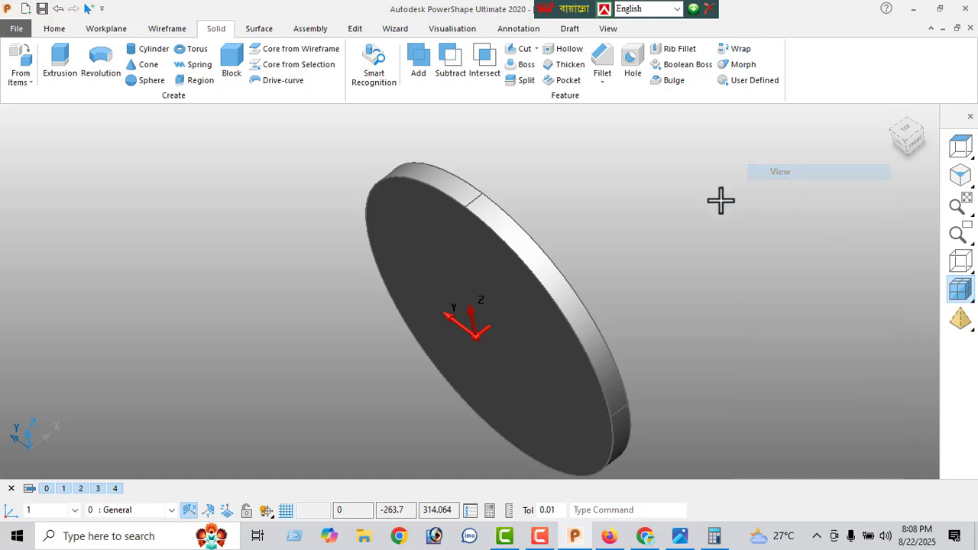
# Bring the hidden ring solid back into view together with the groove disc and clear the selection.
pyautogui.moveTo(720, 201); pyautogui.dragTo(703, 229, button='middle')
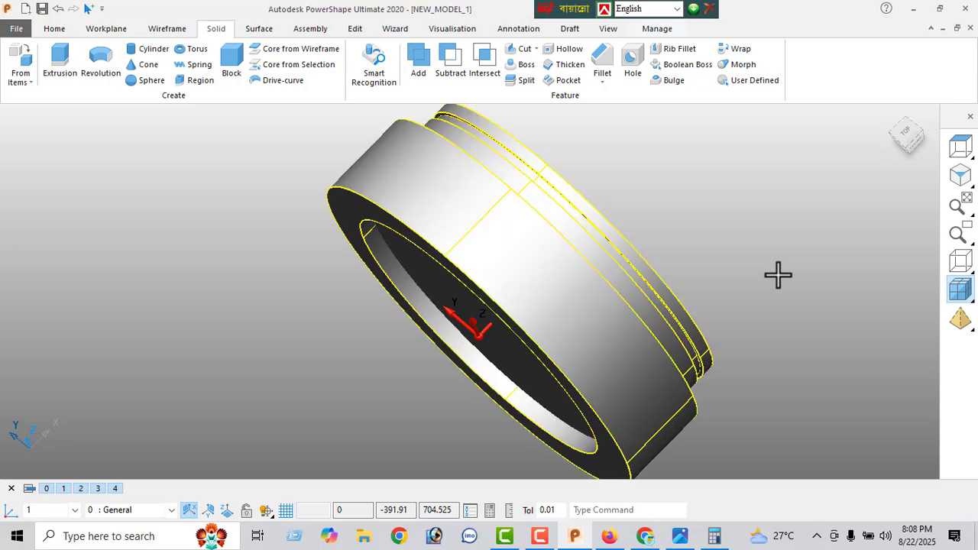
pyautogui.rightClick(156, 252)
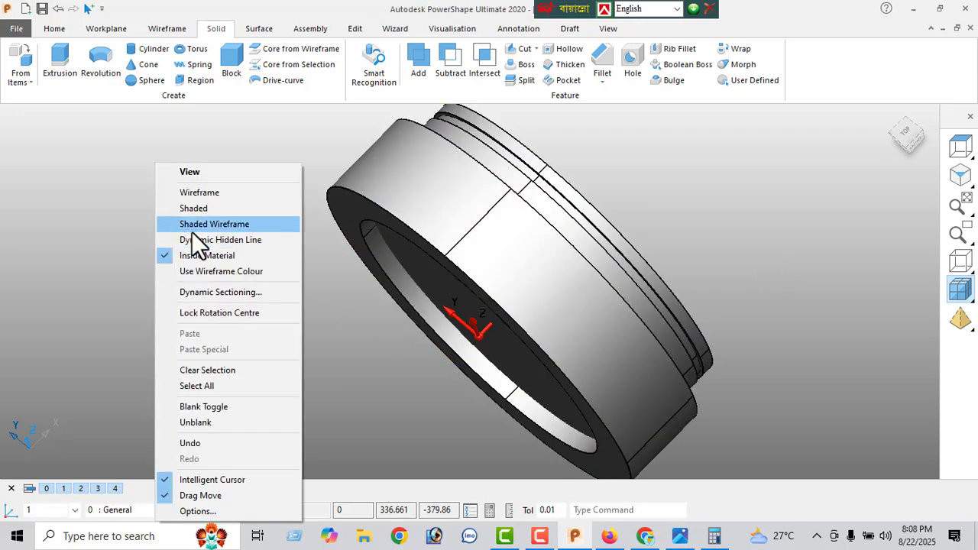
pyautogui.click(191, 172)
# Subtract the groove disc from the ring solid to cut the inner groove, and clear the selection.
pyautogui.moveTo(462, 330); pyautogui.dragTo(151, 334, button='middle')
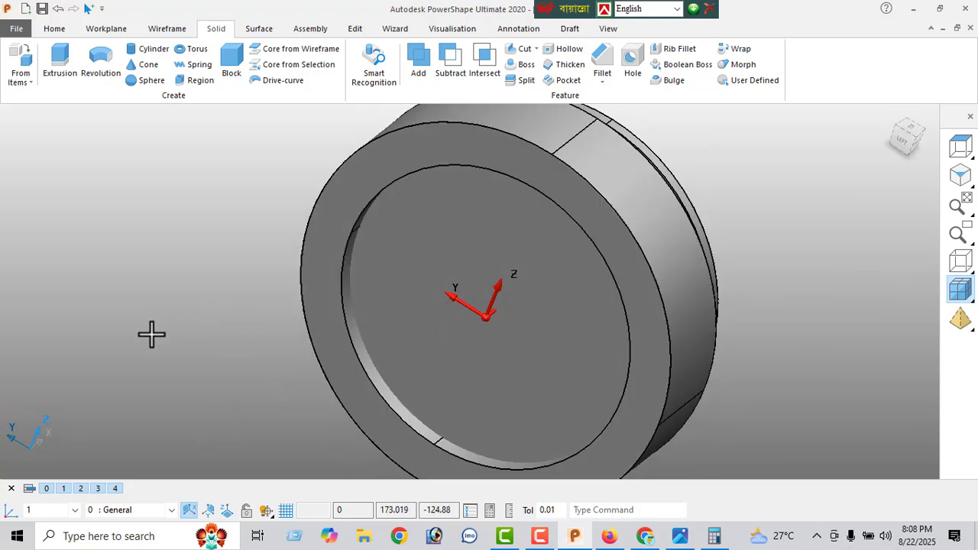
pyautogui.click(484, 345)
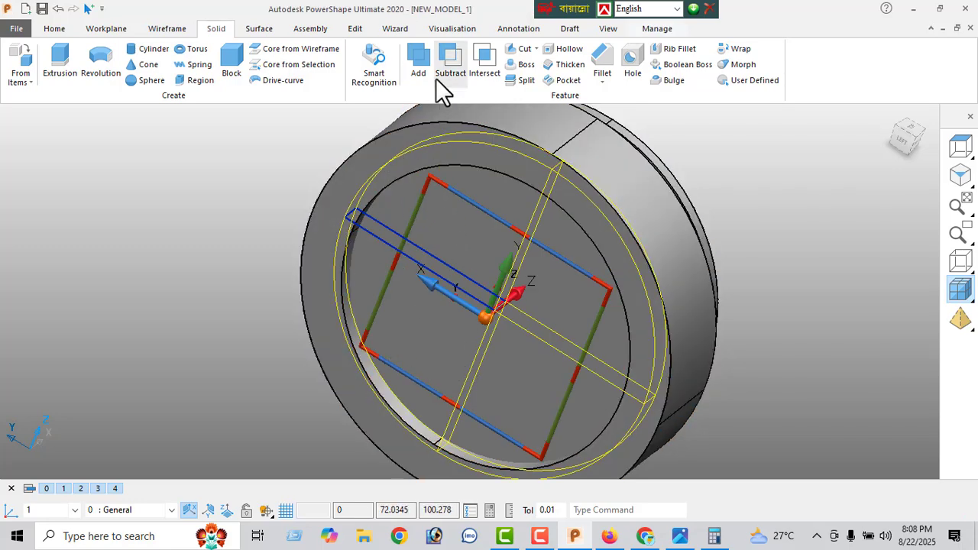
pyautogui.click(452, 55)
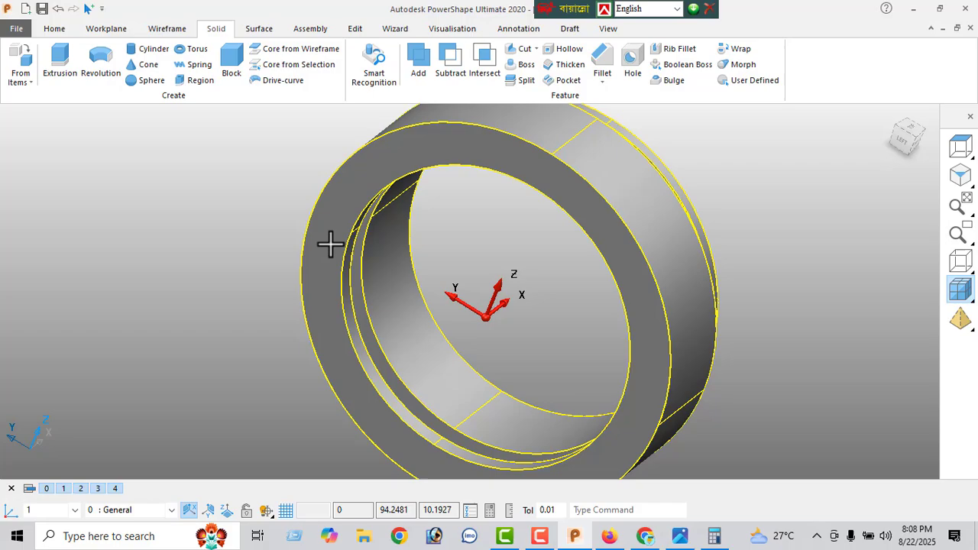
pyautogui.rightClick(79, 172)
pyautogui.click(130, 186)
pyautogui.moveTo(278, 253); pyautogui.dragTo(332, 310, button='middle')
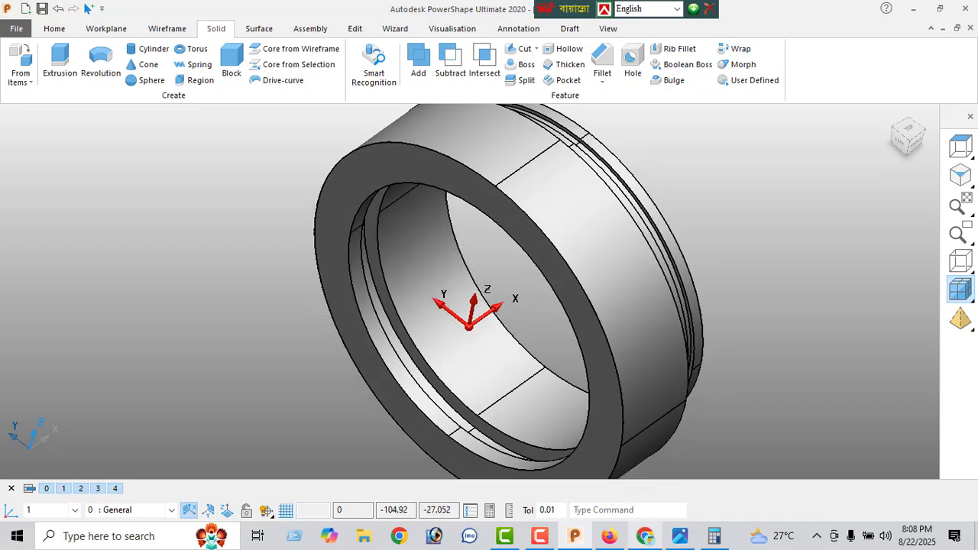
# Check the bore dimensions in the drawing and, in the left view, draw a 165 mm line from the origin along Y.
pyautogui.click(679, 536)
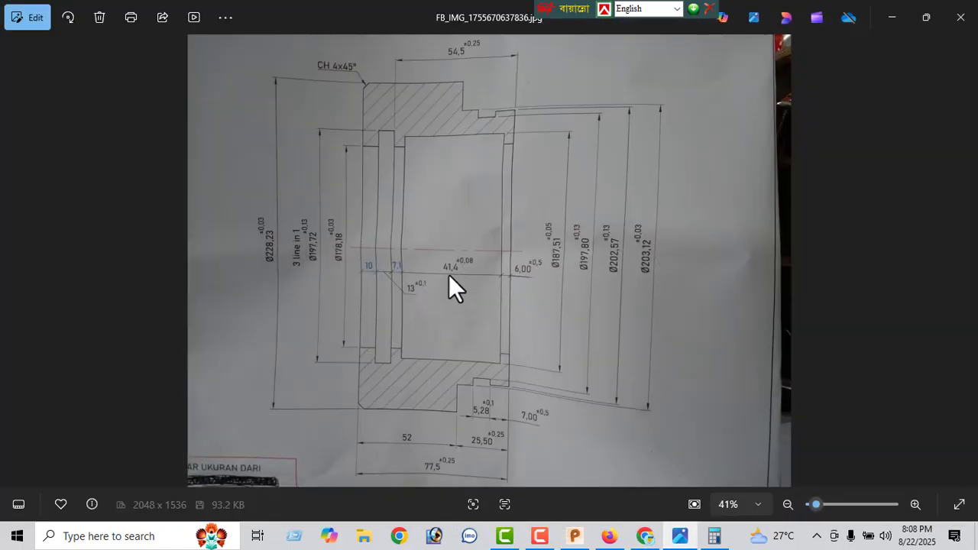
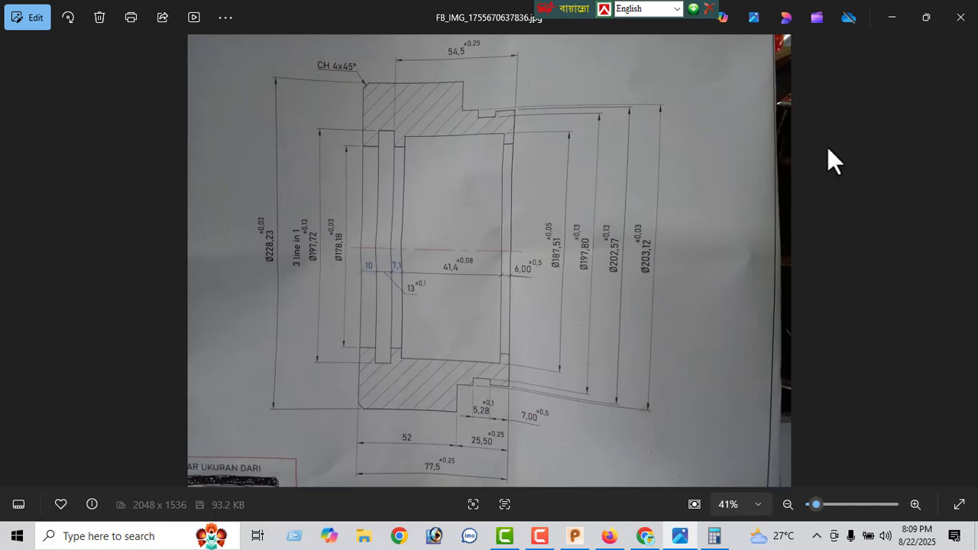
pyautogui.click(890, 17)
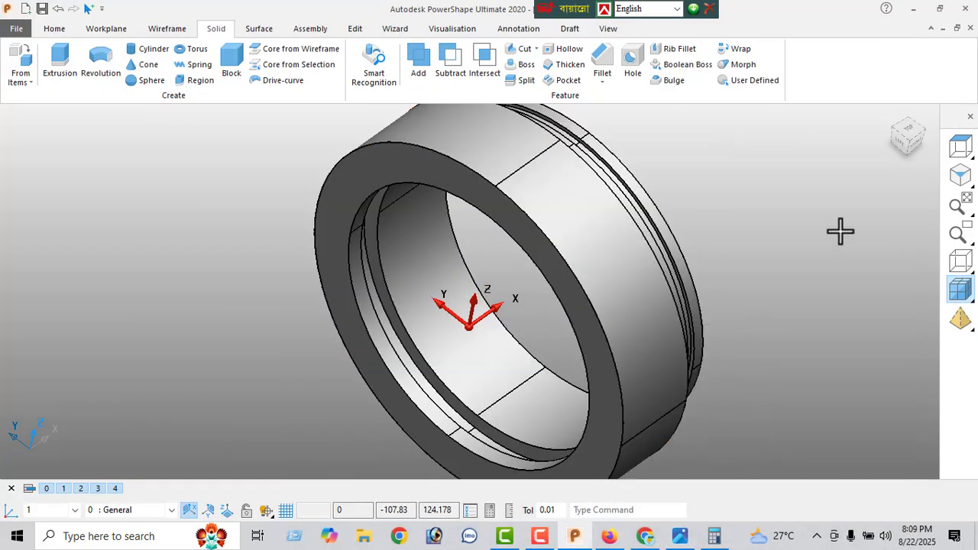
pyautogui.click(900, 143)
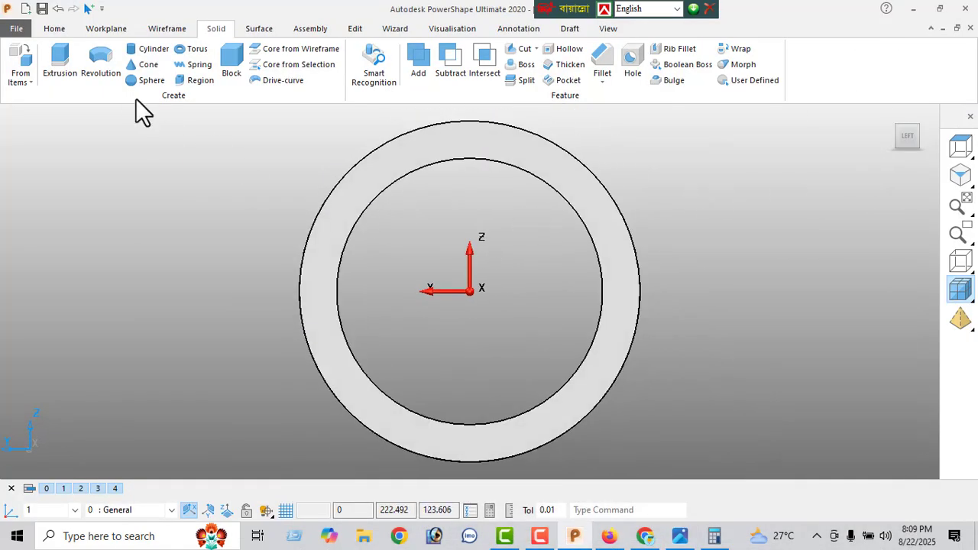
pyautogui.click(169, 29)
pyautogui.click(23, 68)
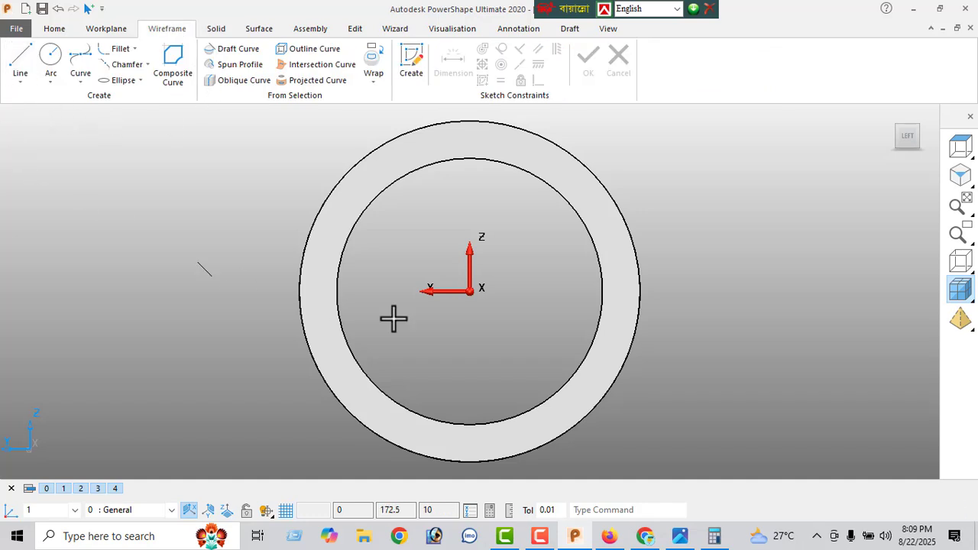
pyautogui.click(469, 290)
pyautogui.click(222, 291)
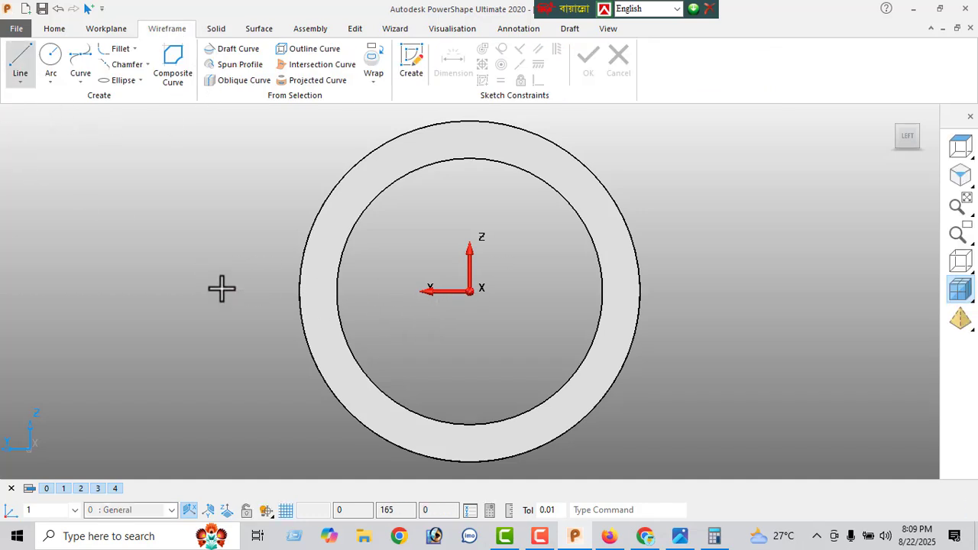
pyautogui.rightClick(159, 159)
pyautogui.click(195, 168)
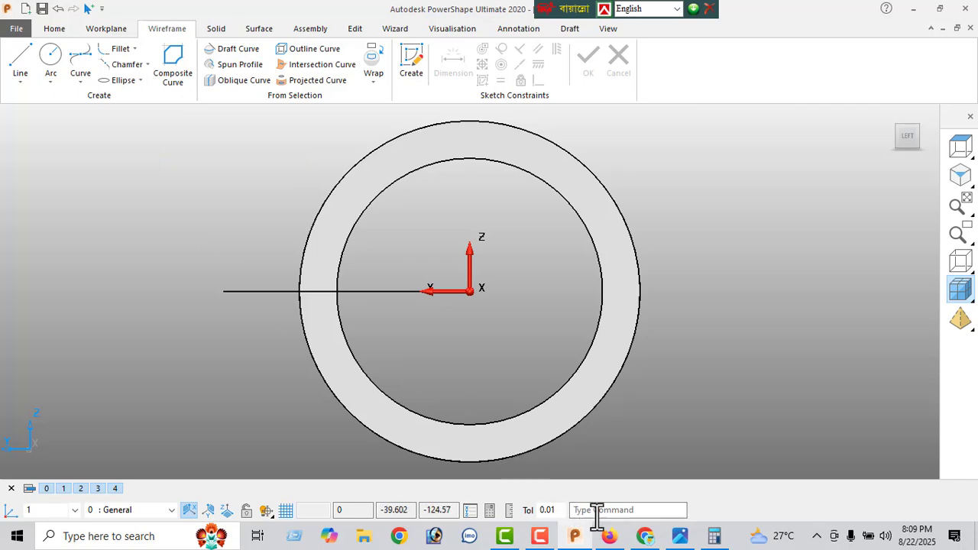
# Check the 187.51 bore diameter in the drawing and set the line's length to half of it, 93.755 mm.
pyautogui.click(679, 536)
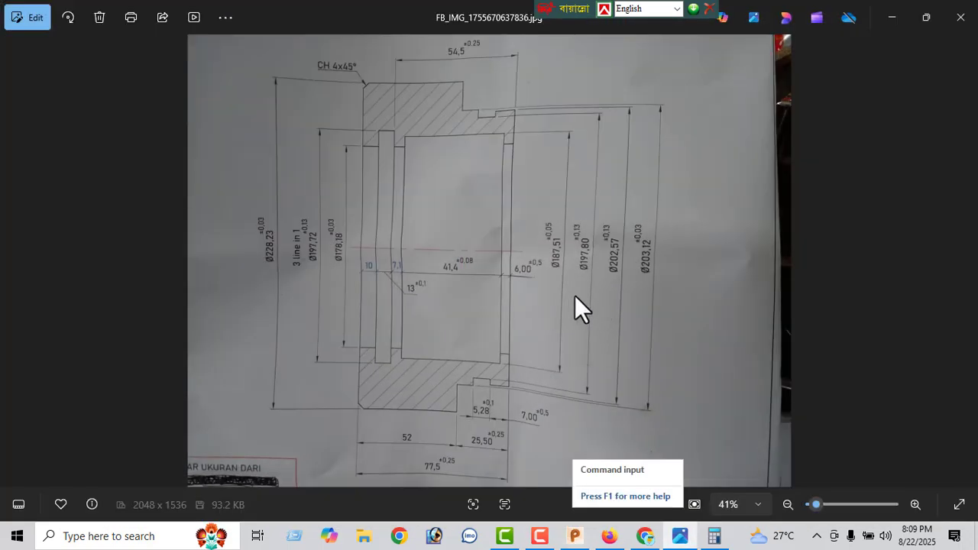
pyautogui.click(890, 18)
pyautogui.doubleClick(259, 290)
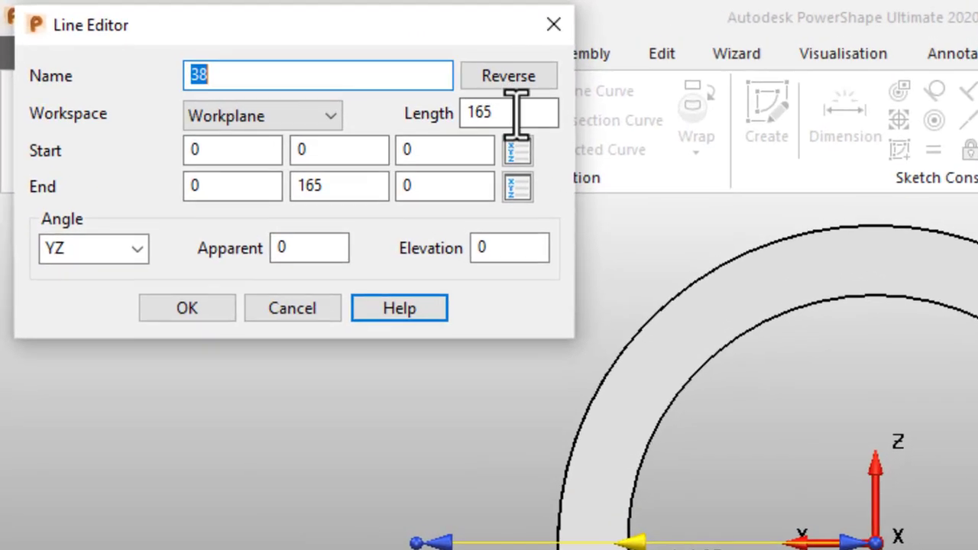
pyautogui.doubleClick(275, 59)
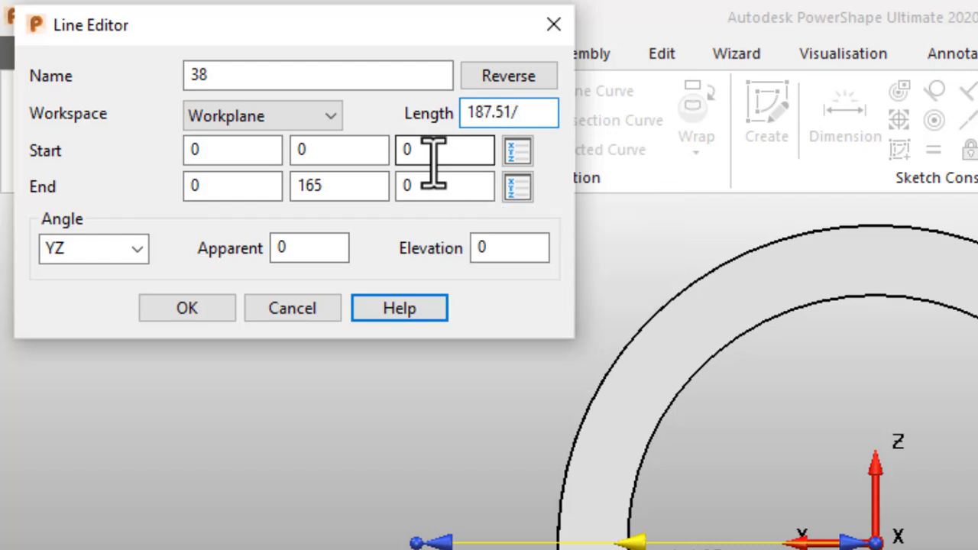
pyautogui.press('Return')
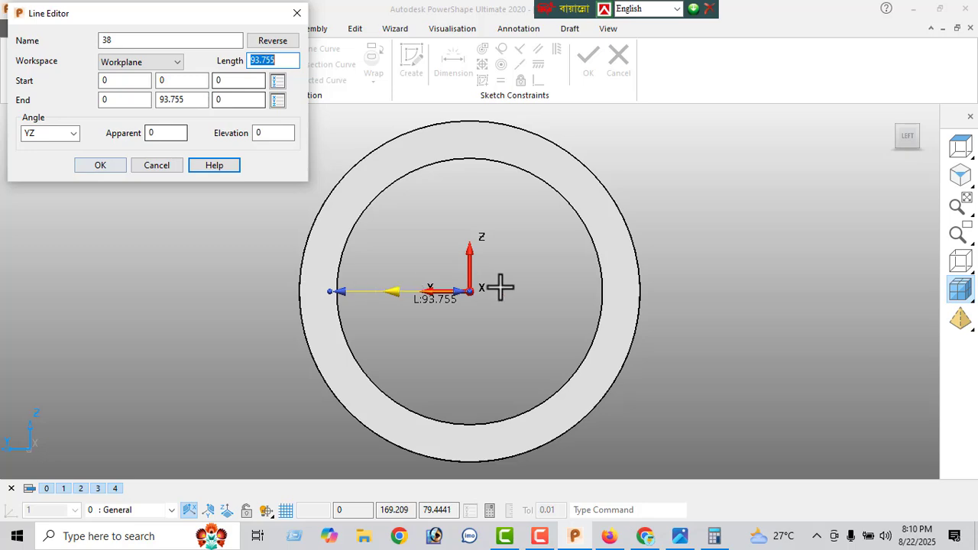
pyautogui.press('Return')
# Move the 93.755 mm line 30.1 mm along X to the start of the wider bore.
pyautogui.moveTo(559, 262); pyautogui.dragTo(266, 314, button='middle')
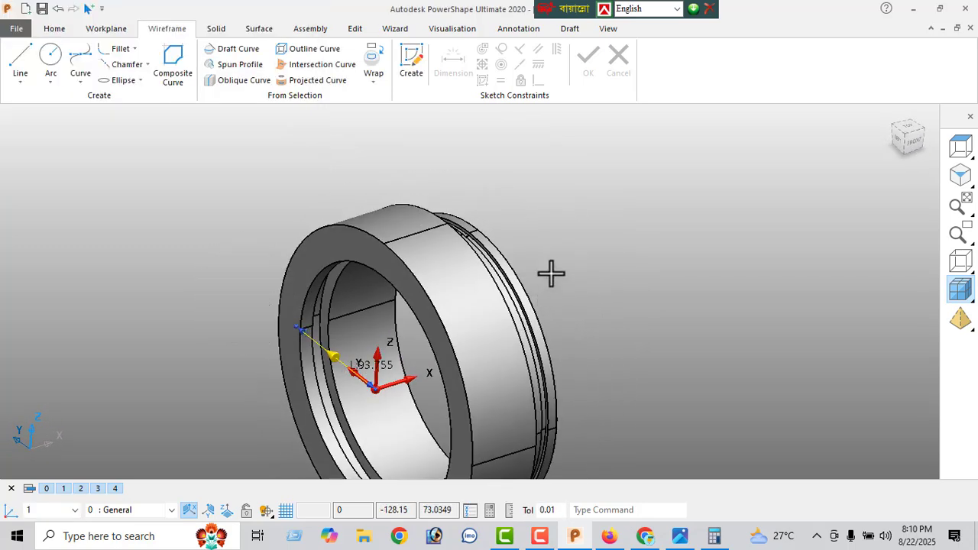
pyautogui.keyDown('shift'); pyautogui.moveTo(490, 382); pyautogui.dragTo(551, 274, button='middle'); pyautogui.keyUp('shift')
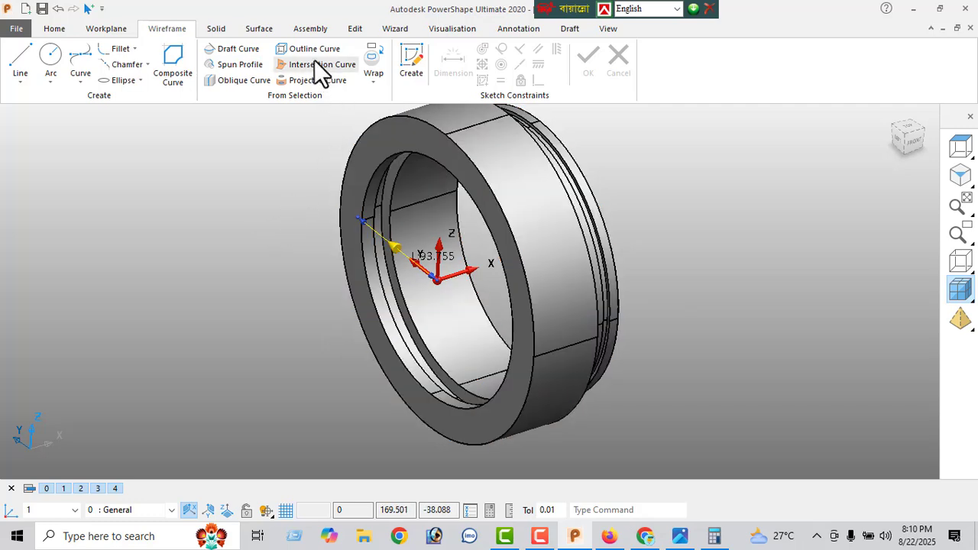
pyautogui.click(355, 31)
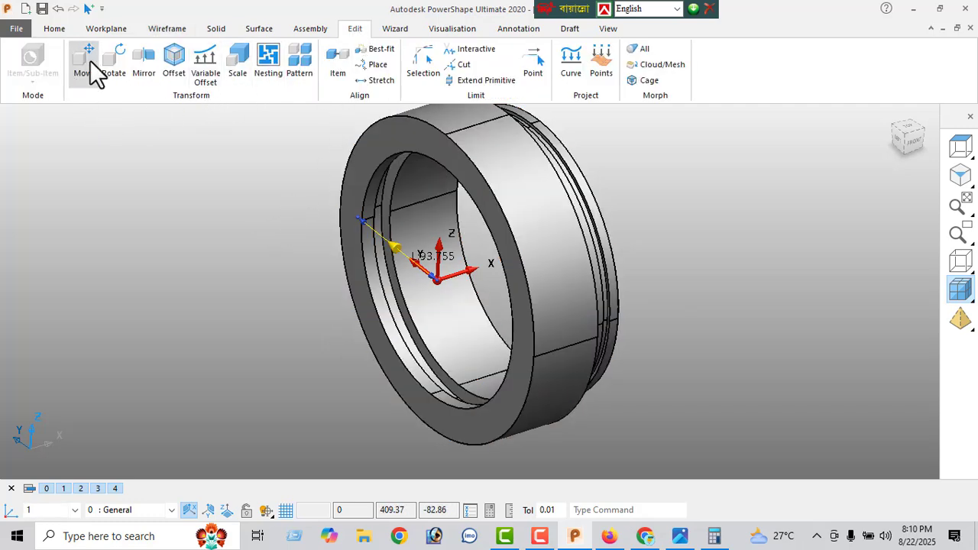
pyautogui.click(86, 63)
pyautogui.doubleClick(229, 114)
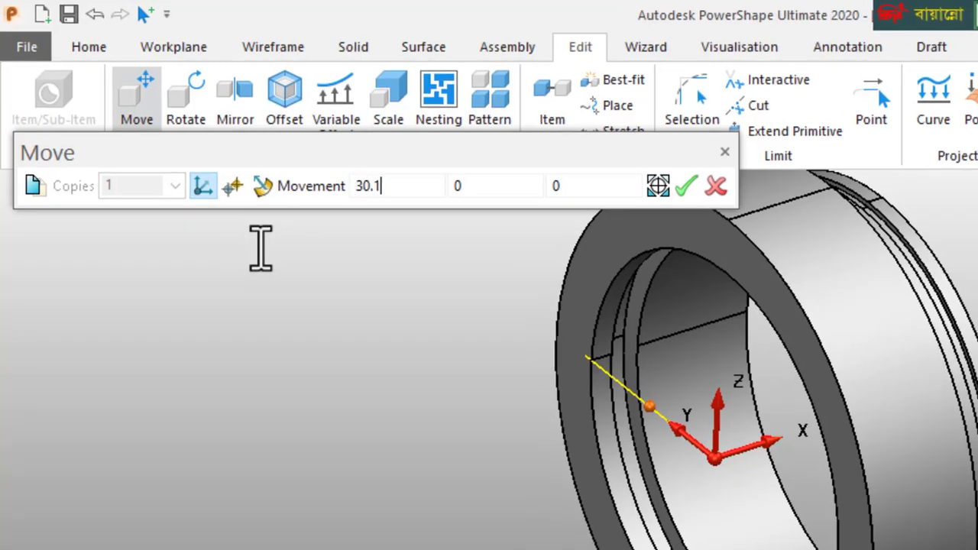
pyautogui.write('30.1')
pyautogui.press('Return')
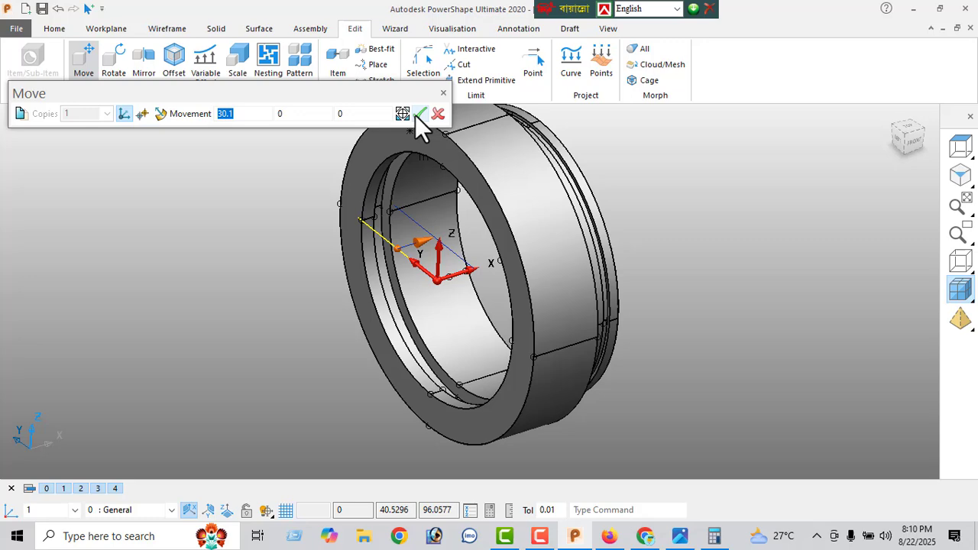
pyautogui.click(686, 185)
pyautogui.click(440, 116)
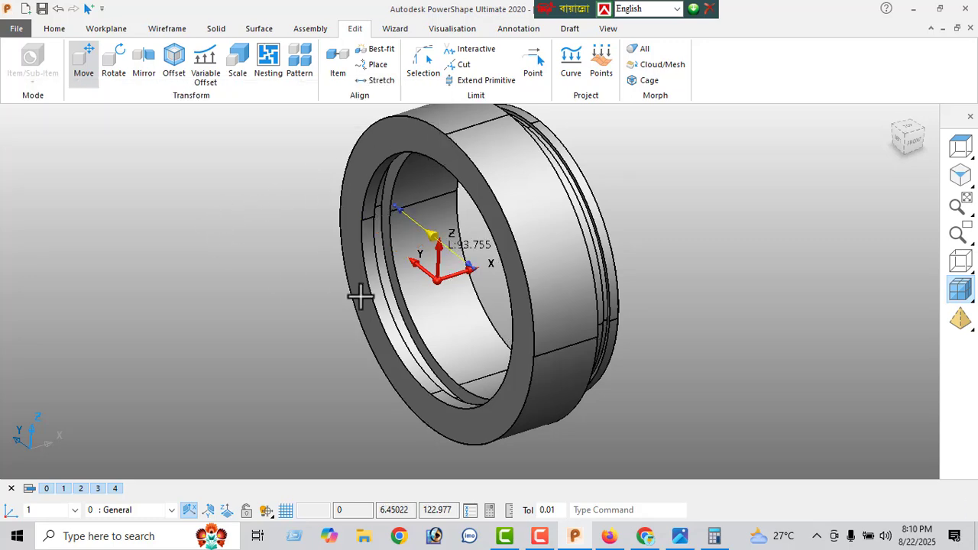
# Check the wider bore's depth in the drawing and make one copy of the line 41.4 mm along X.
pyautogui.click(680, 535)
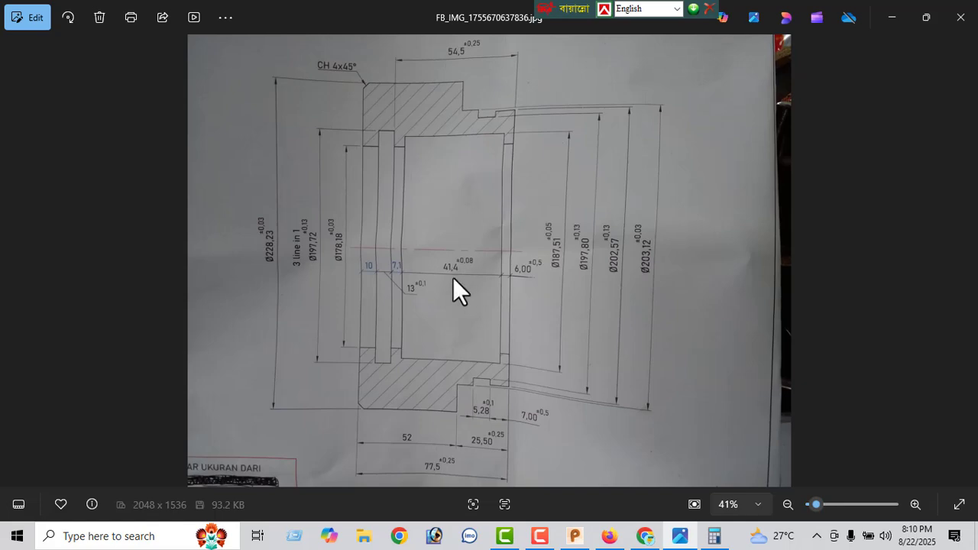
pyautogui.click(892, 18)
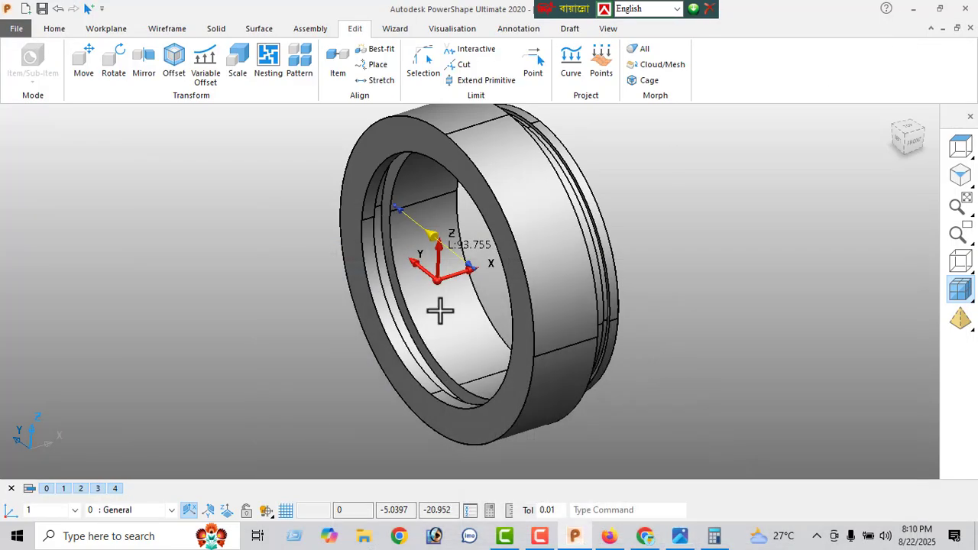
pyautogui.click(88, 65)
pyautogui.click(21, 114)
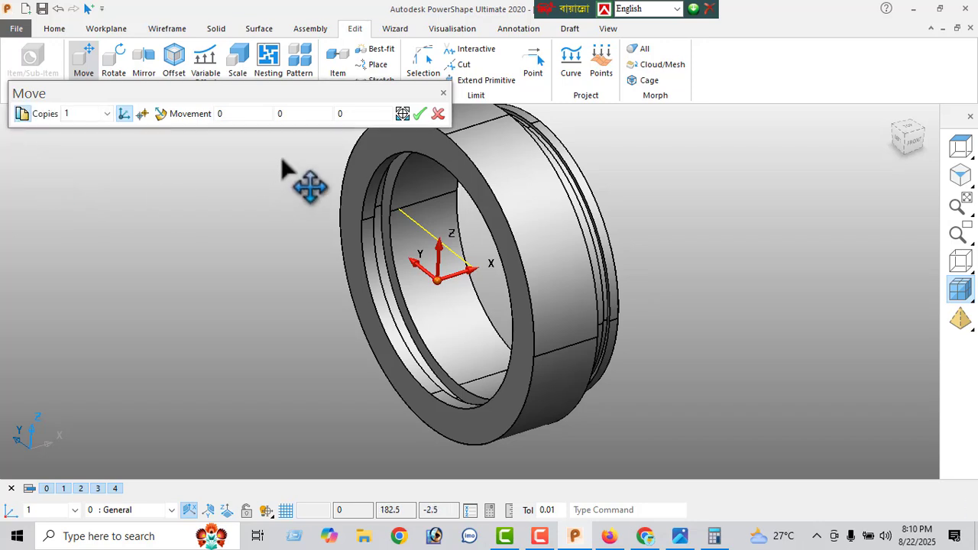
pyautogui.click(251, 114)
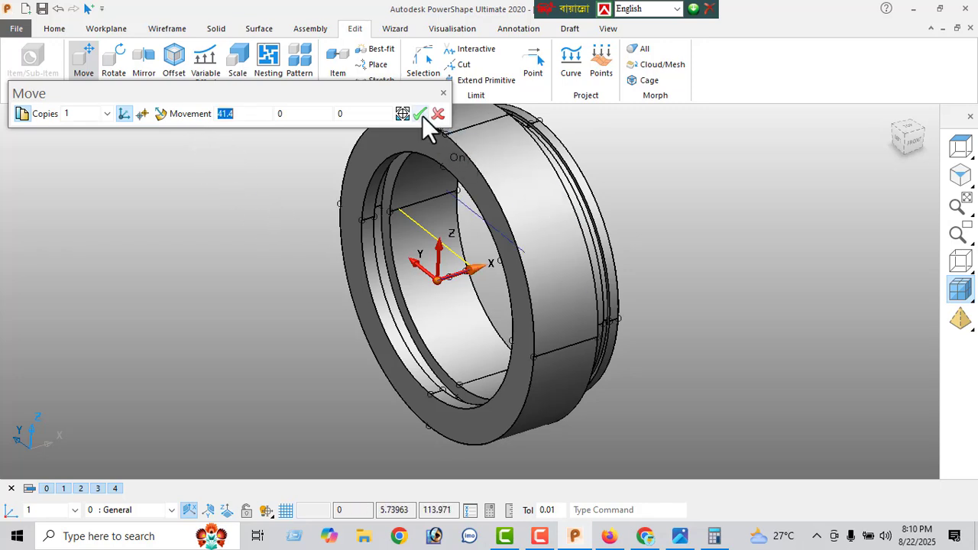
pyautogui.click(442, 117)
# Clear the line selection and hide the ring solid, leaving only the two bore lines on display.
pyautogui.rightClick(190, 166)
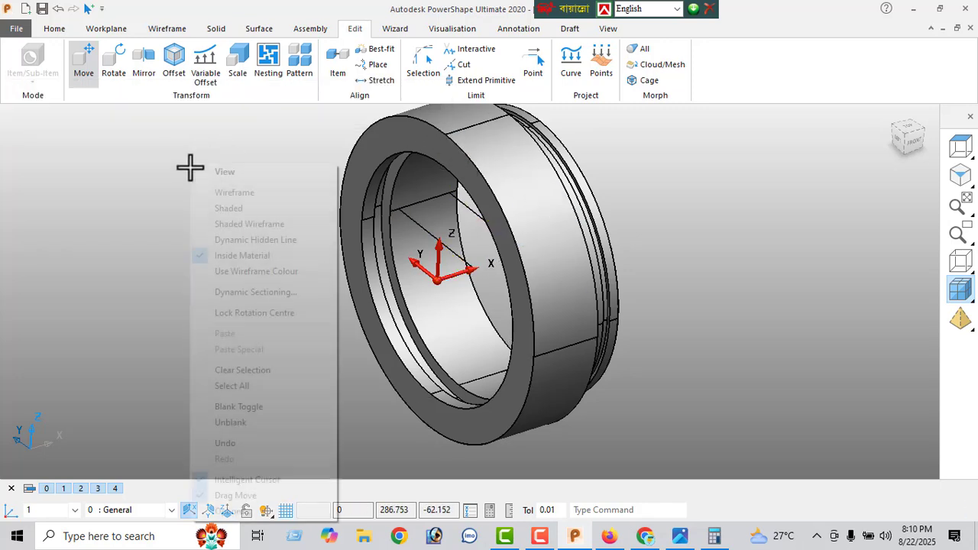
pyautogui.click(224, 173)
pyautogui.click(545, 287)
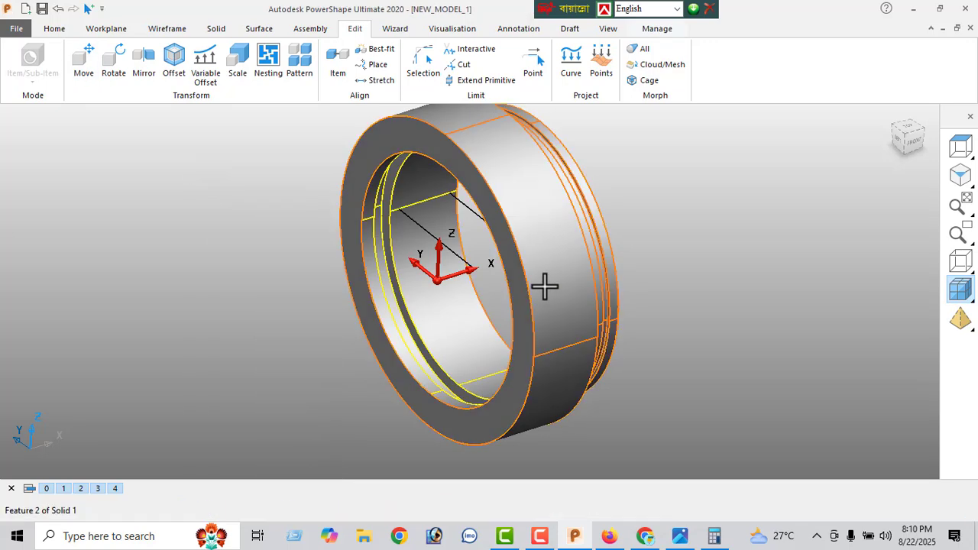
pyautogui.press('Delete')
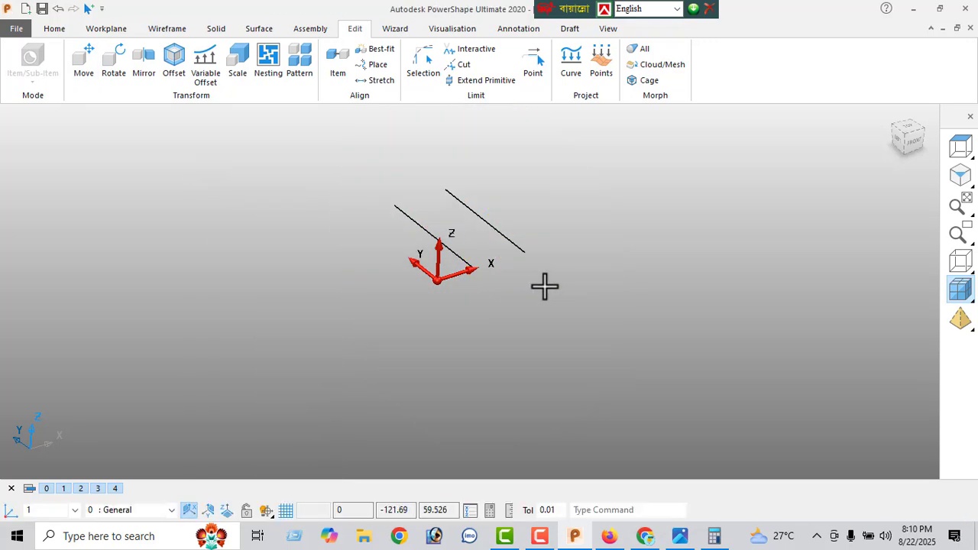
# Draw connecting lines between the matching ends of the two bore lines to close the rectangular profile.
pyautogui.click(169, 31)
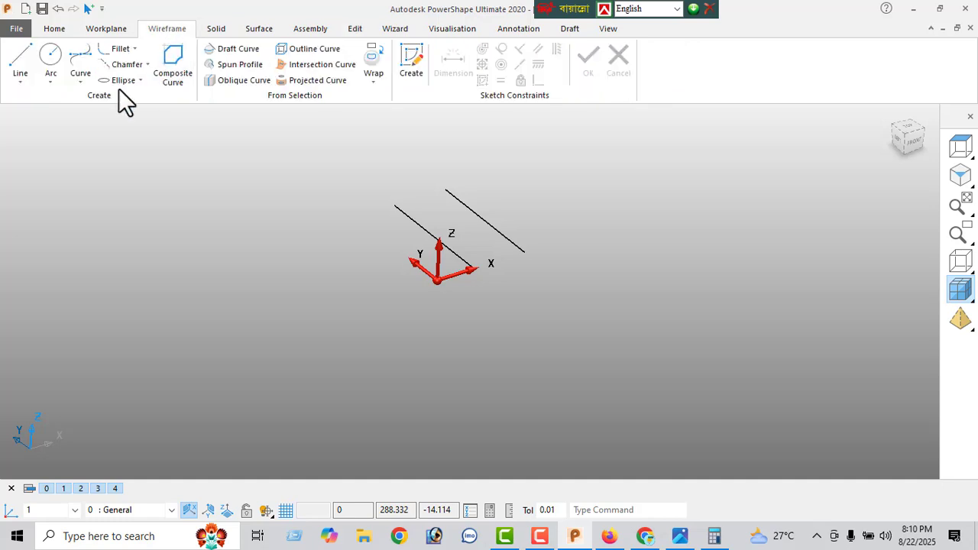
pyautogui.click(19, 60)
pyautogui.scroll(1, 474, 269)
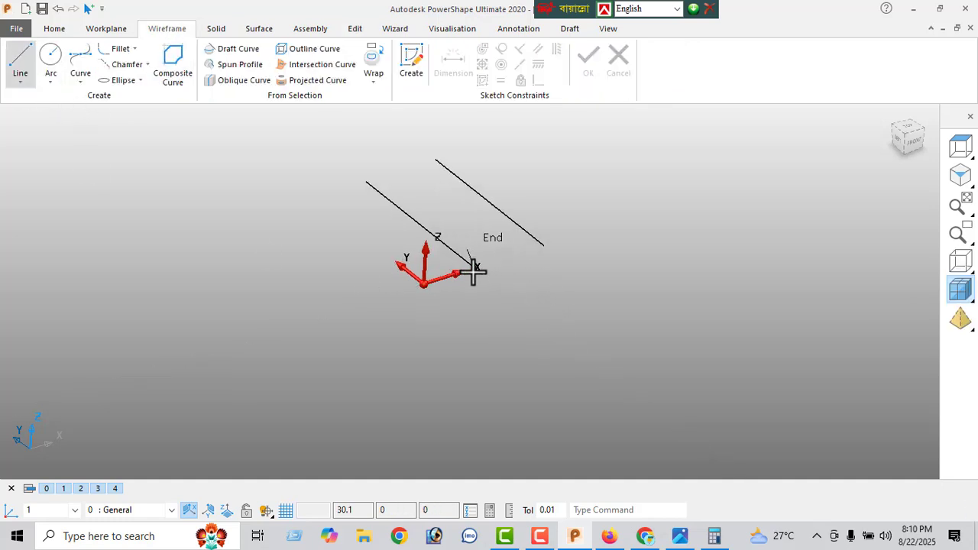
pyautogui.click(502, 260)
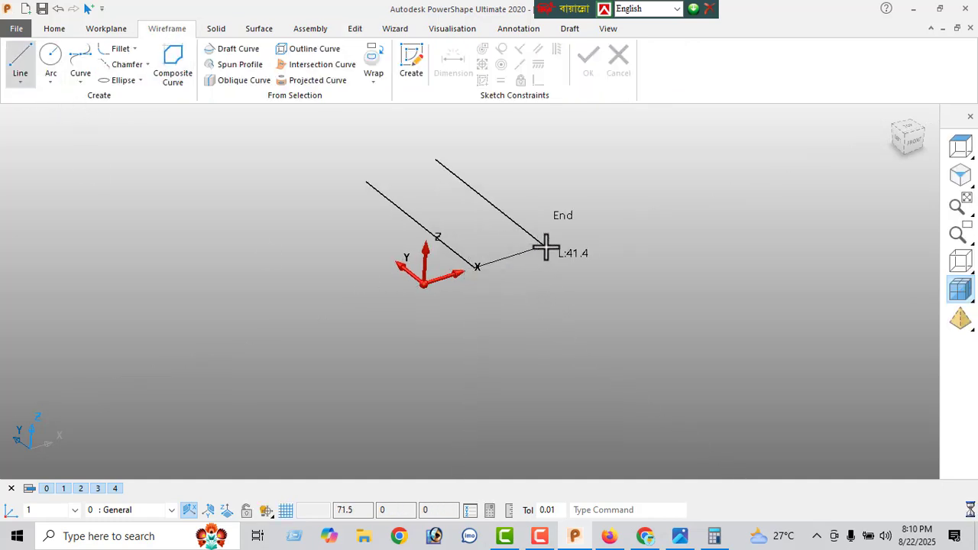
pyautogui.click(543, 246)
pyautogui.click(368, 182)
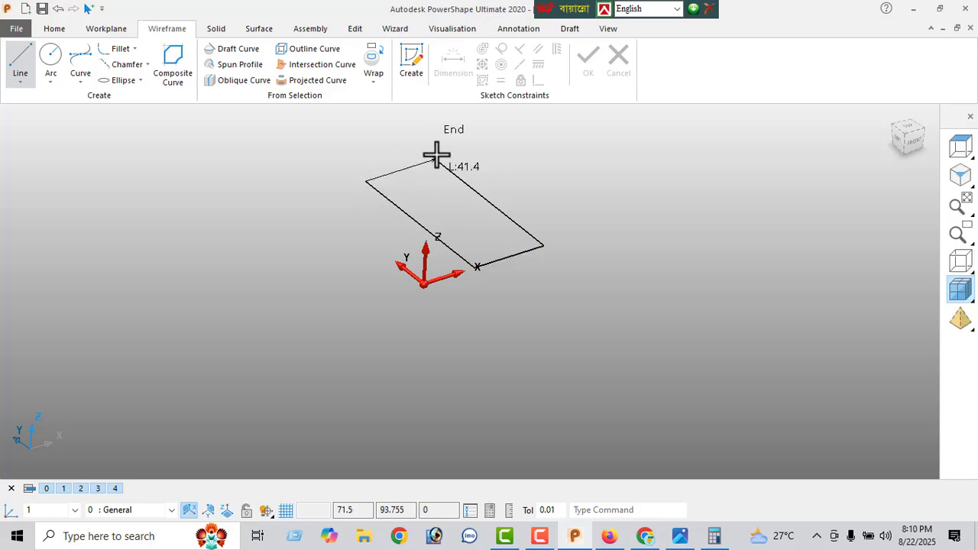
pyautogui.click(436, 155)
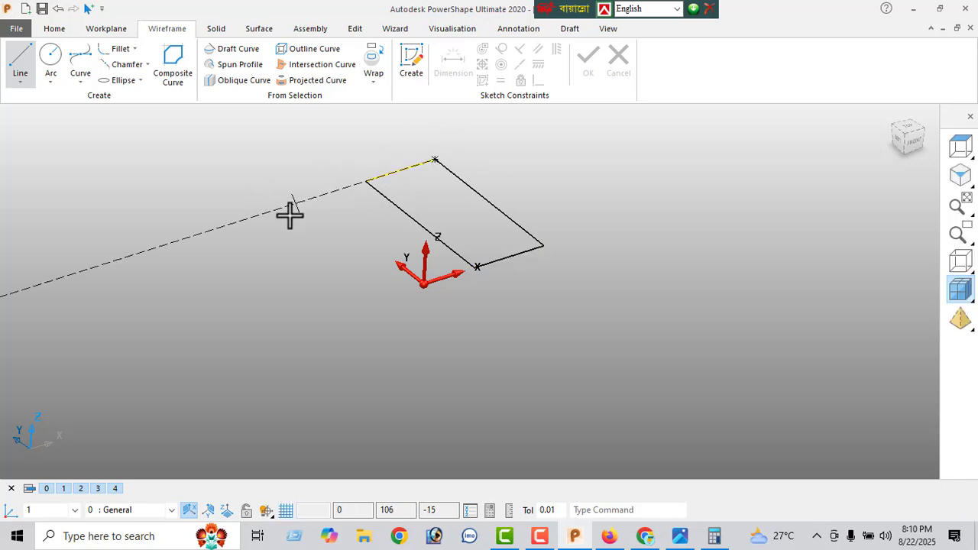
# Join the four bore profile lines into a closed composite curve and save it.
pyautogui.click(171, 61)
pyautogui.click(417, 167)
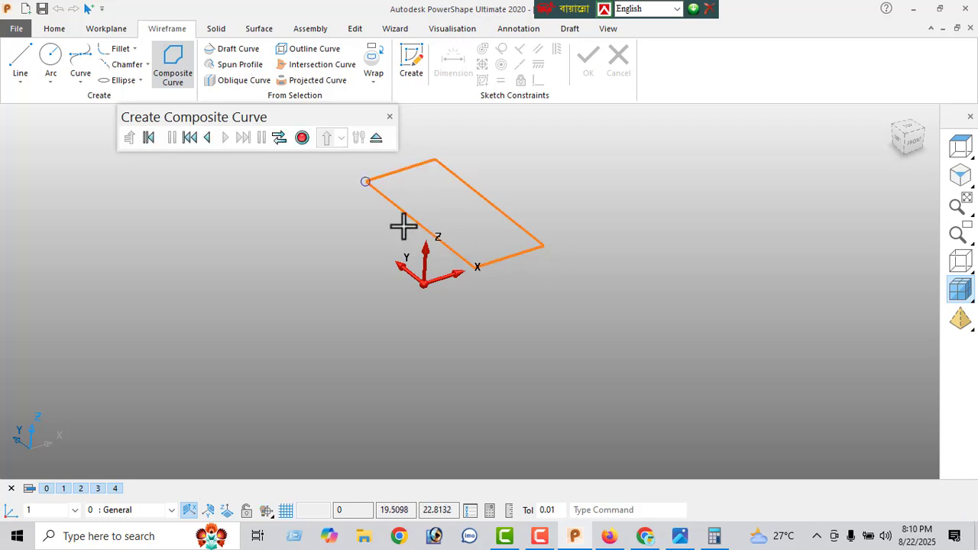
pyautogui.click(302, 137)
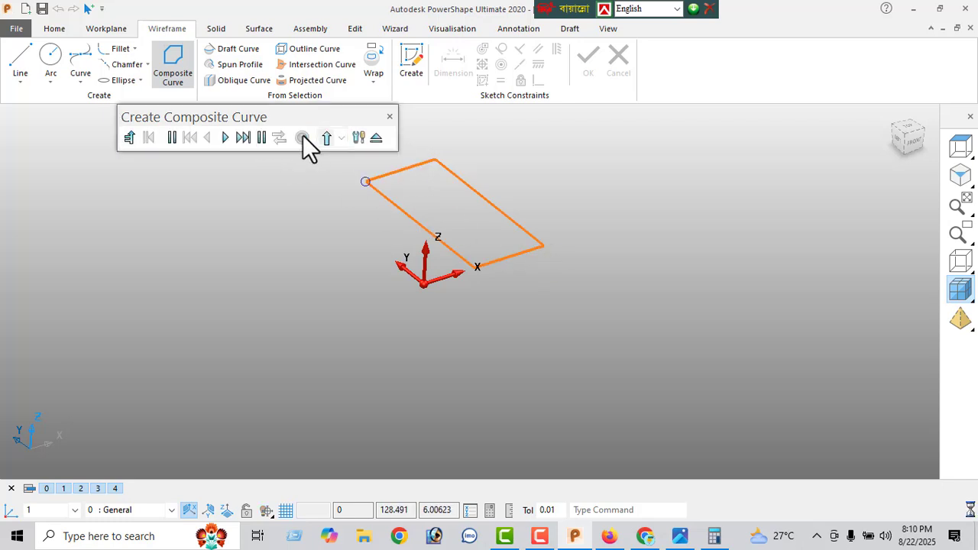
# Finish the composite curve and revolve the closed bore profile into a solid disc.
pyautogui.click(375, 138)
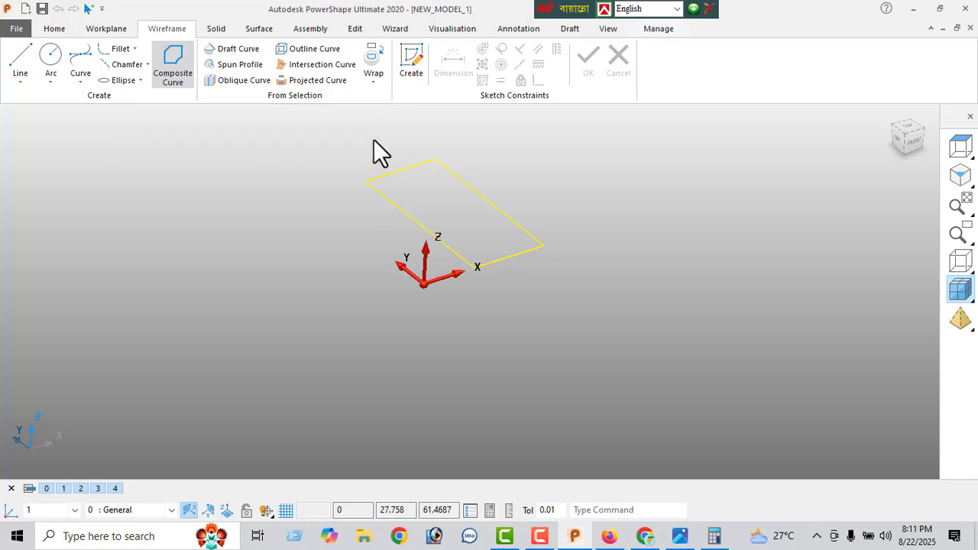
pyautogui.click(215, 29)
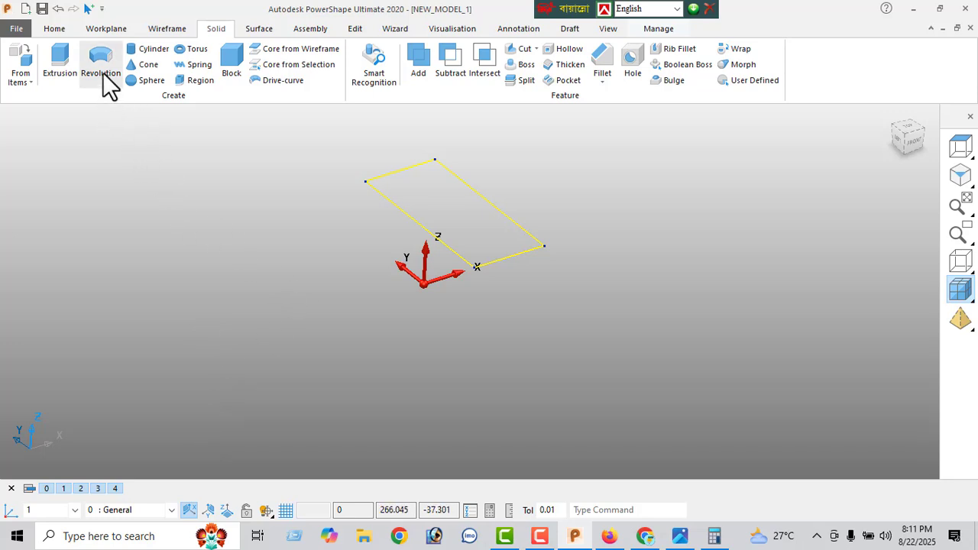
pyautogui.click(100, 66)
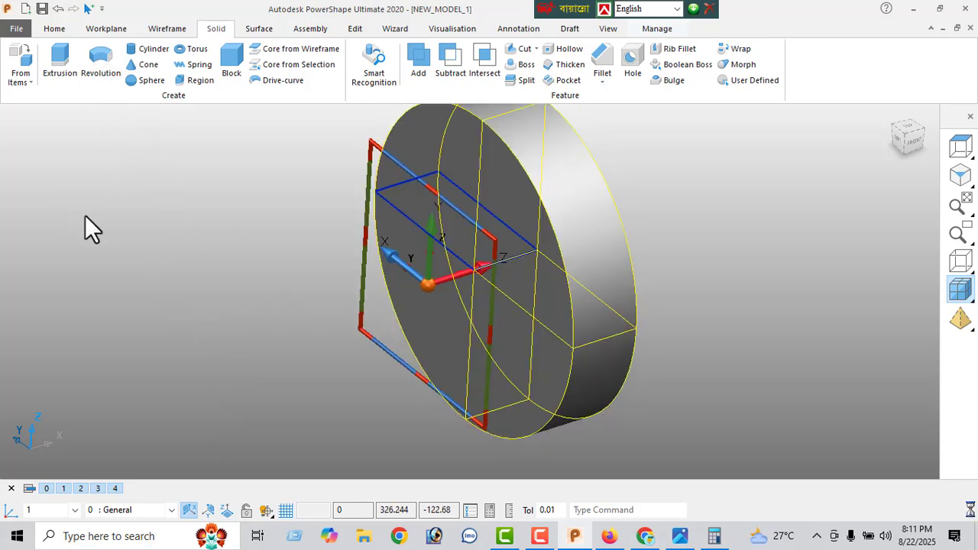
pyautogui.rightClick(77, 166)
pyautogui.click(120, 171)
# Bring the hidden ring solid back on display and clear the selection.
pyautogui.moveTo(482, 272); pyautogui.dragTo(489, 328, button='middle')
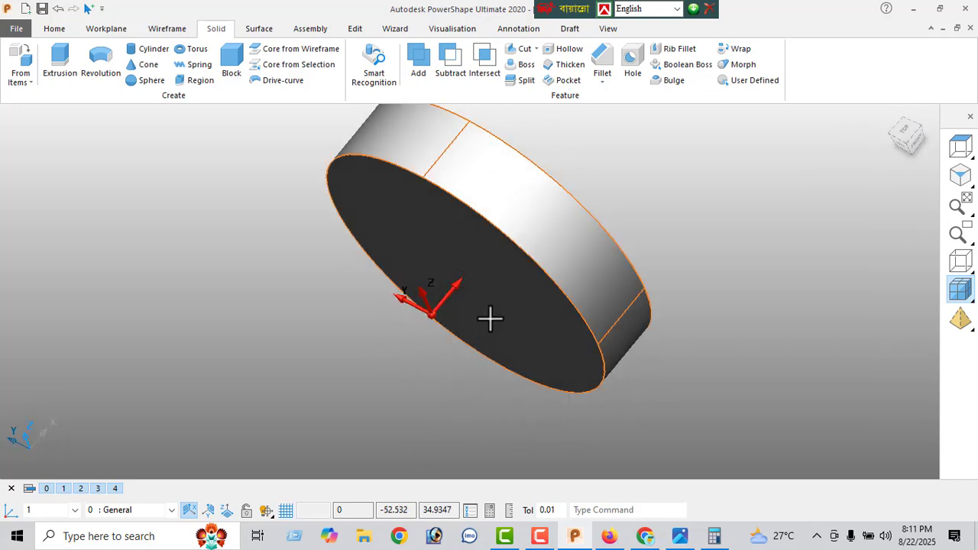
pyautogui.click(489, 319)
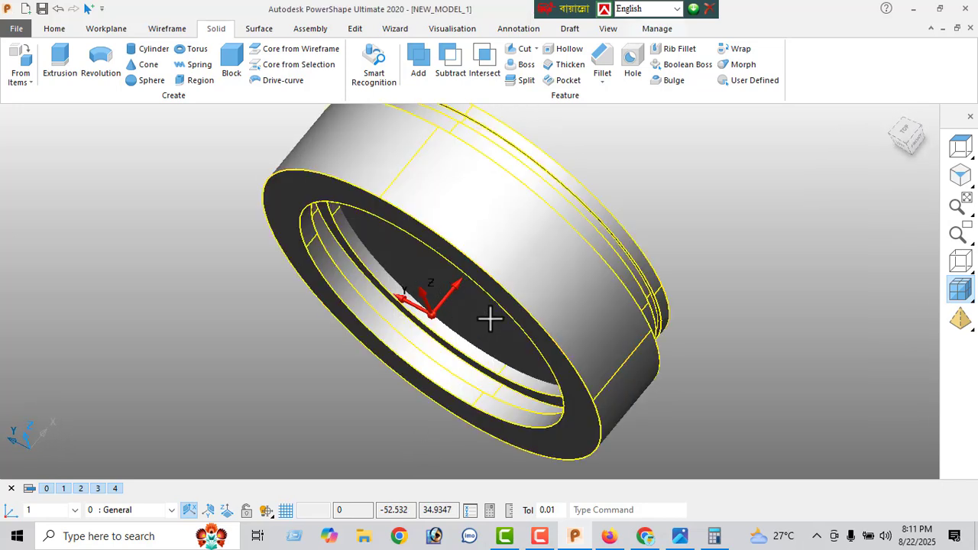
pyautogui.rightClick(134, 220)
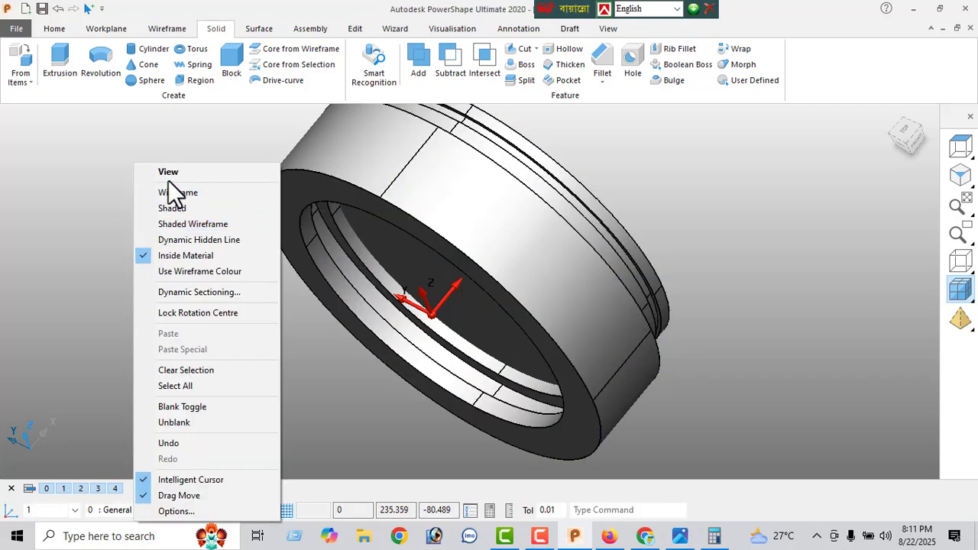
pyautogui.click(168, 171)
# Colour the faces of the ring's inner groove feature red and clear the selection.
pyautogui.scroll(4, 325, 273)
pyautogui.moveTo(399, 297); pyautogui.dragTo(441, 292, button='middle')
pyautogui.click(369, 281)
pyautogui.click(370, 283)
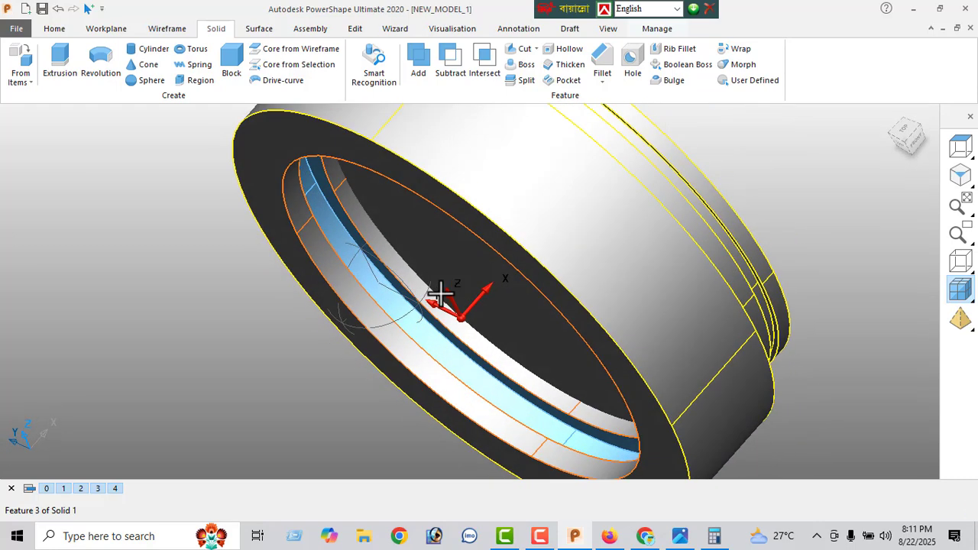
pyautogui.click(166, 28)
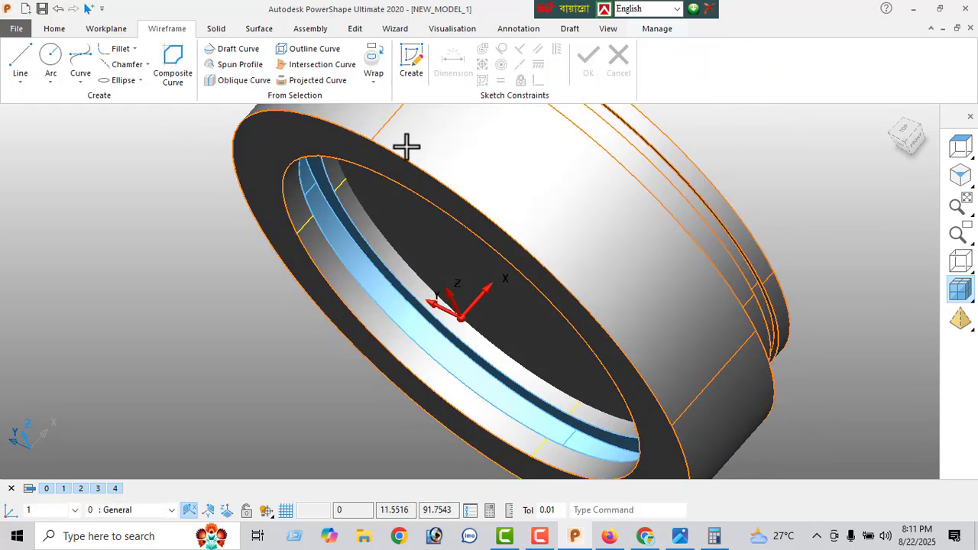
pyautogui.click(54, 29)
pyautogui.click(633, 81)
pyautogui.click(642, 111)
pyautogui.click(272, 291)
pyautogui.rightClick(100, 162)
pyautogui.click(139, 174)
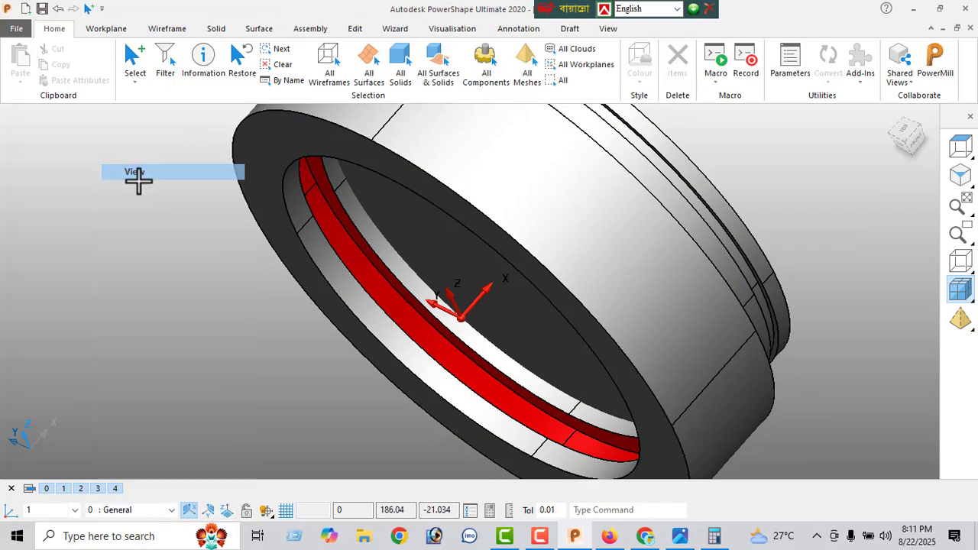
# Colour the floor of the outer groove on the ring's smaller step red and deselect it.
pyautogui.moveTo(269, 252); pyautogui.dragTo(214, 258, button='middle')
pyautogui.click(717, 237)
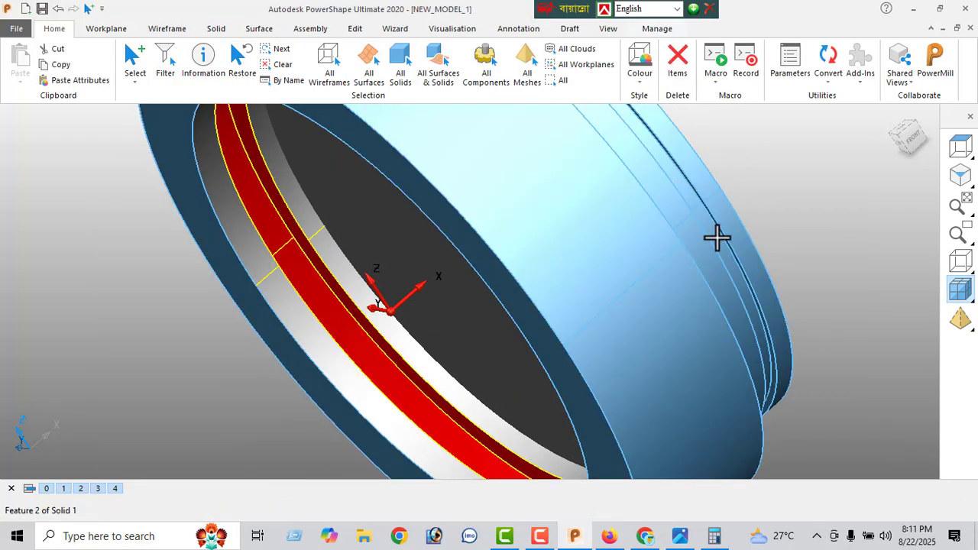
pyautogui.click(717, 238)
pyautogui.scroll(3, 719, 248)
pyautogui.click(639, 76)
pyautogui.click(666, 98)
pyautogui.click(819, 164)
pyautogui.rightClick(819, 164)
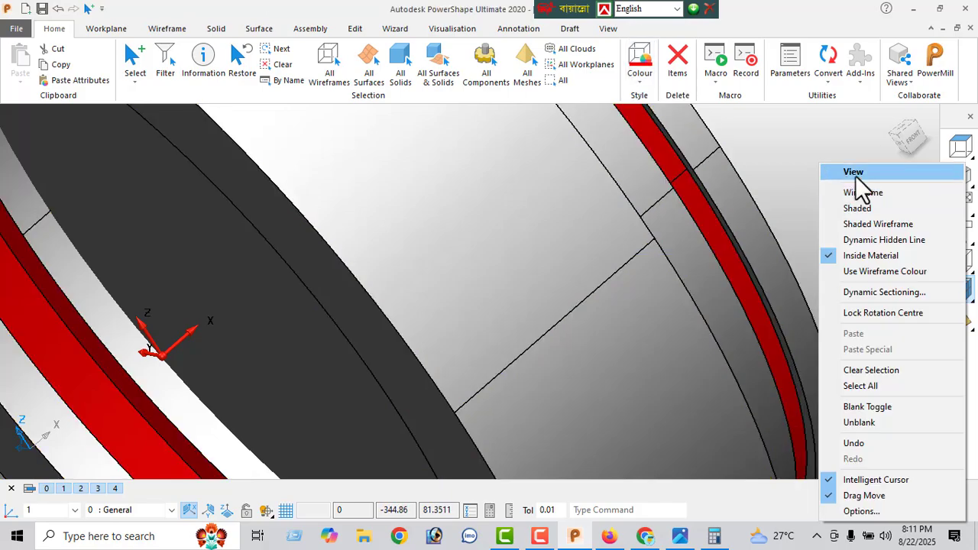
pyautogui.click(856, 177)
# Colour the outer groove's side wall nearest the small end of the ring red.
pyautogui.scroll(-4, 450, 306)
pyautogui.moveTo(450, 298); pyautogui.dragTo(534, 229, button='middle')
pyautogui.scroll(5, 602, 216)
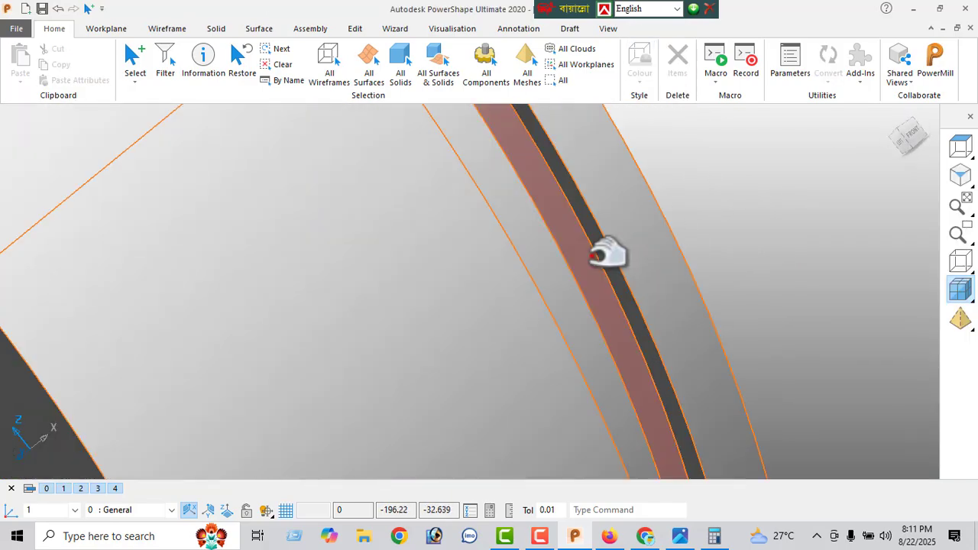
pyautogui.moveTo(598, 245); pyautogui.dragTo(615, 275, button='middle')
pyautogui.click(622, 262)
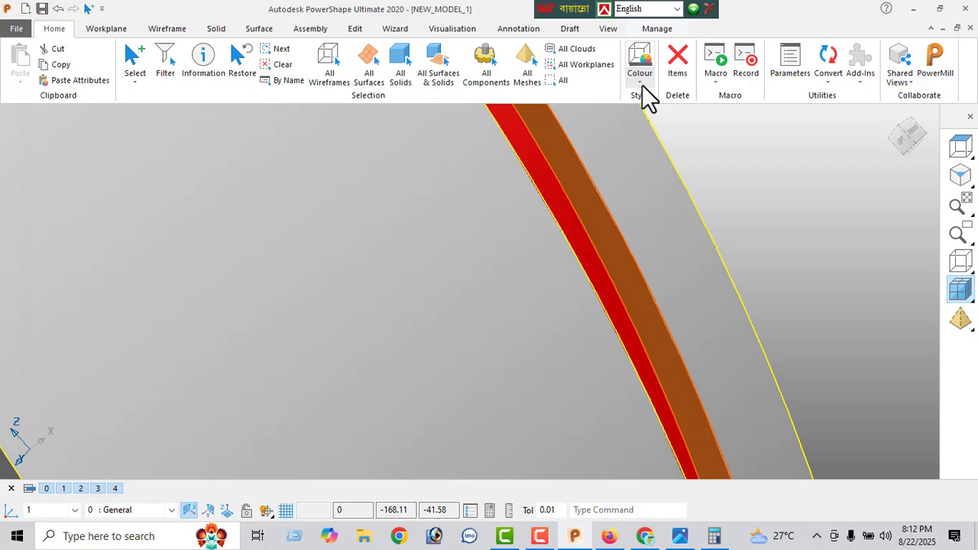
pyautogui.click(641, 84)
pyautogui.click(666, 99)
pyautogui.click(799, 196)
# Colour the outer groove's opposite side wall red and return the ring to an isometric view.
pyautogui.moveTo(687, 233); pyautogui.dragTo(580, 267, button='middle')
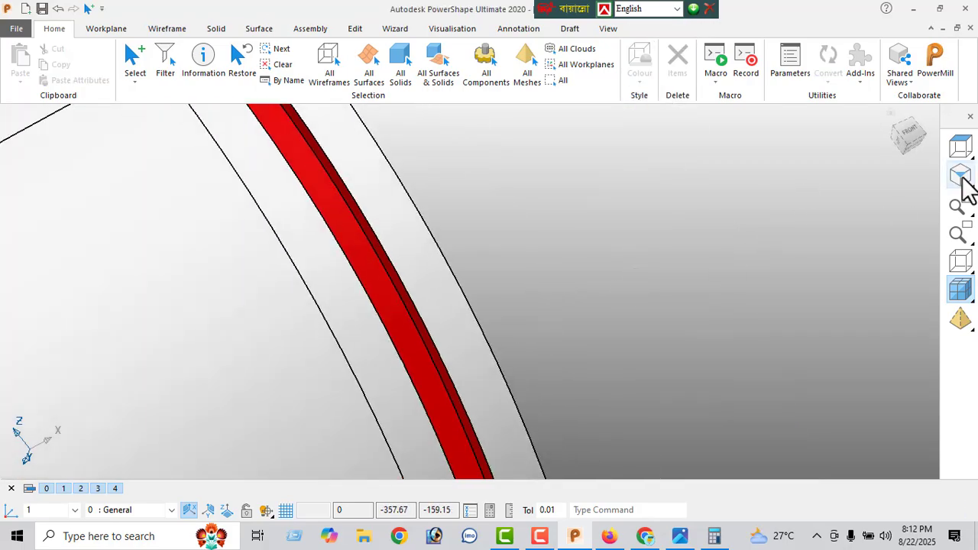
pyautogui.click(960, 175)
pyautogui.scroll(5, 432, 277)
pyautogui.scroll(3, 314, 320)
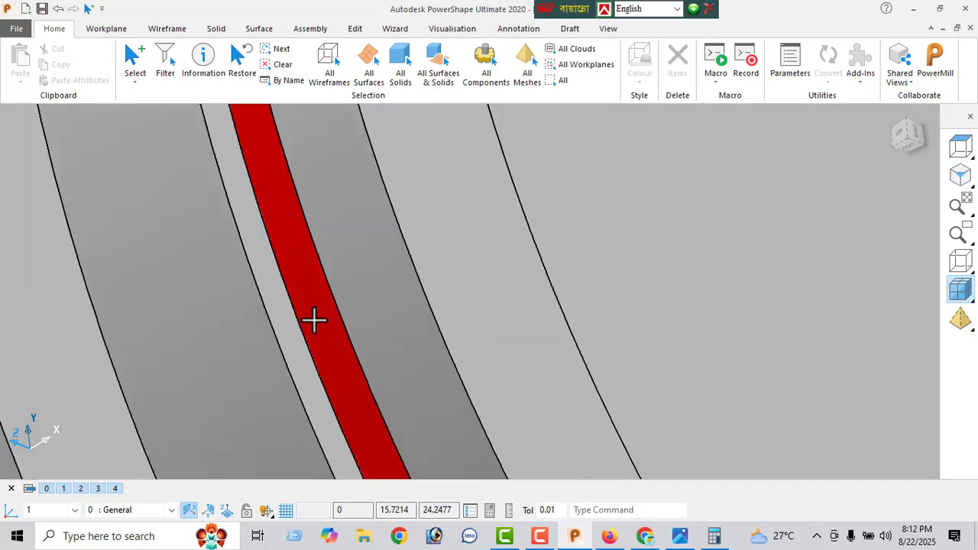
pyautogui.click(277, 301)
pyautogui.scroll(2, 278, 299)
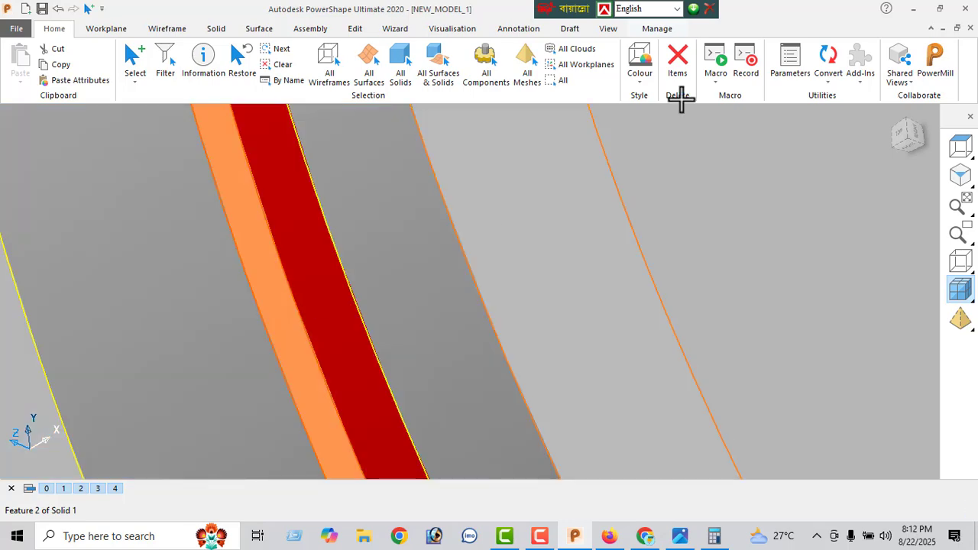
pyautogui.hotkey('ctrl', '1')
pyautogui.click(190, 194)
pyautogui.rightClick(190, 194)
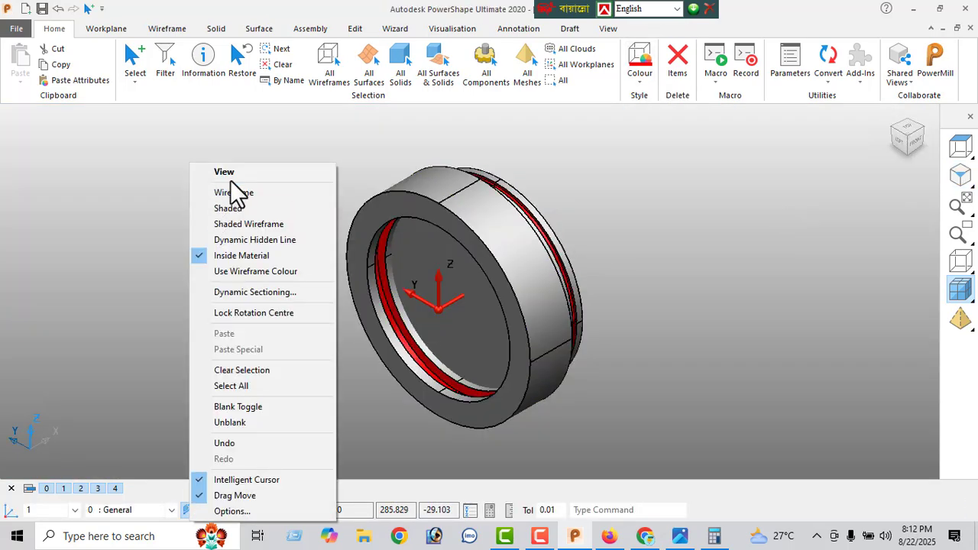
pyautogui.click(596, 262)
# Subtract the revolved disc from the ring solid to cut the wider bore, and clear the selection.
pyautogui.moveTo(595, 262); pyautogui.dragTo(539, 255, button='middle')
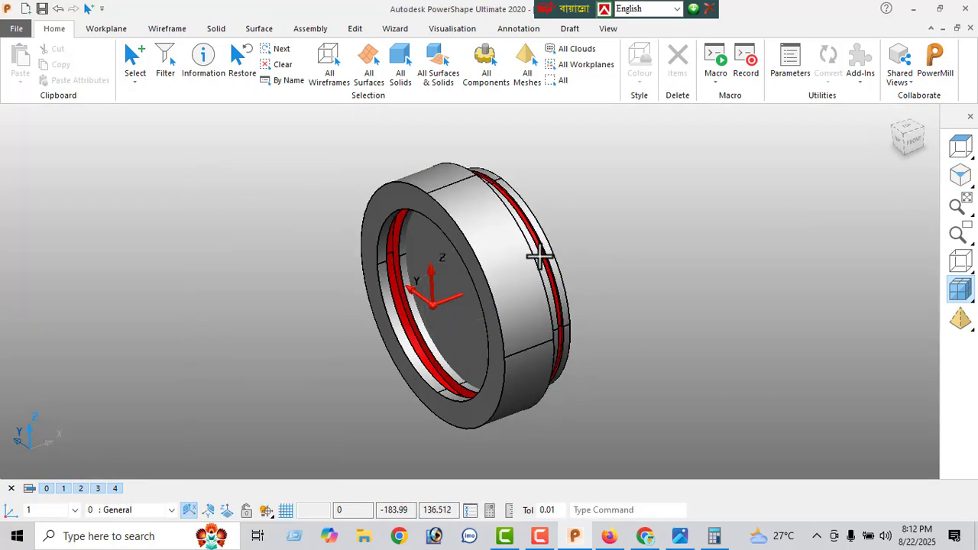
pyautogui.scroll(4, 447, 310)
pyautogui.click(425, 319)
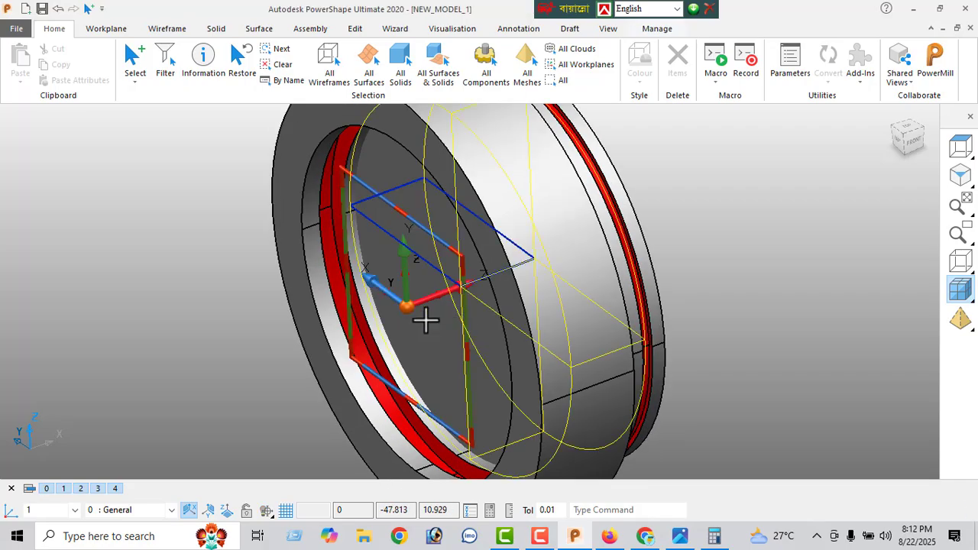
pyautogui.moveTo(519, 328); pyautogui.dragTo(496, 304, button='middle')
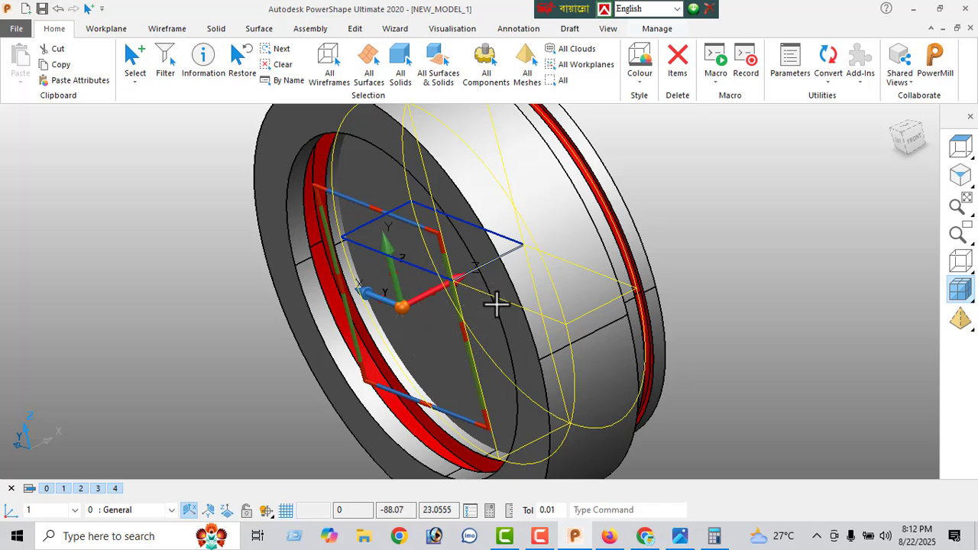
pyautogui.click(218, 29)
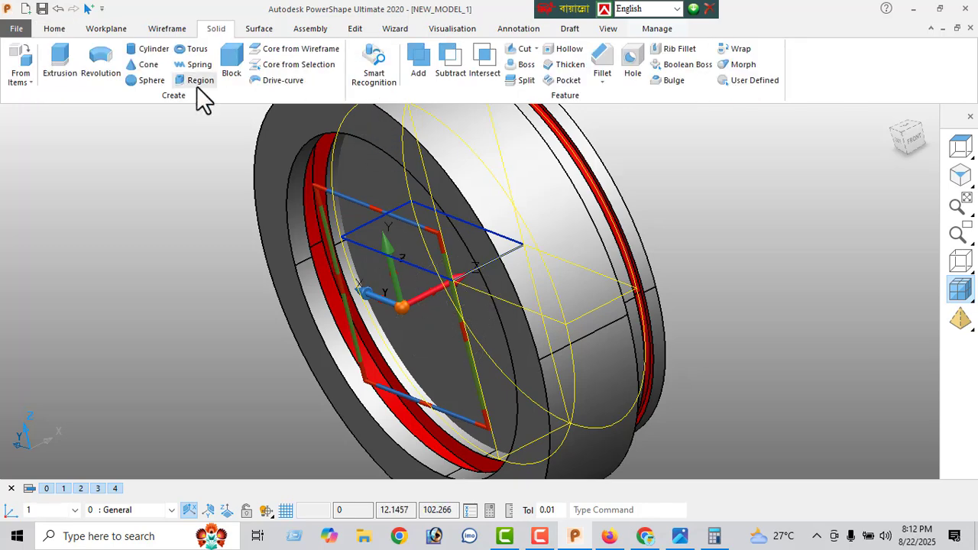
pyautogui.click(449, 70)
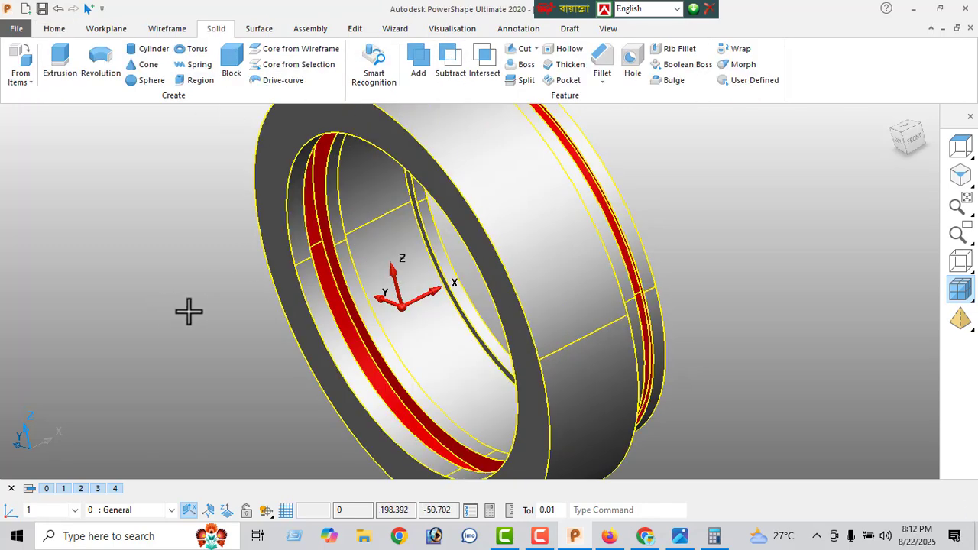
pyautogui.rightClick(46, 207)
pyautogui.click(67, 178)
# Colour the newly cut wider bore feature inside the ring red and clear the selection.
pyautogui.moveTo(191, 206); pyautogui.dragTo(332, 283, button='middle')
pyautogui.click(361, 287)
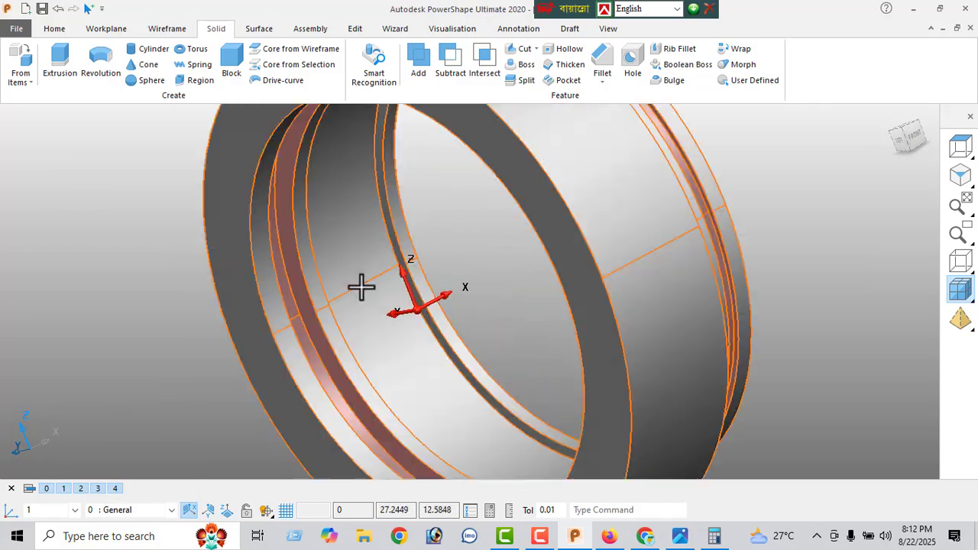
pyautogui.click(348, 247)
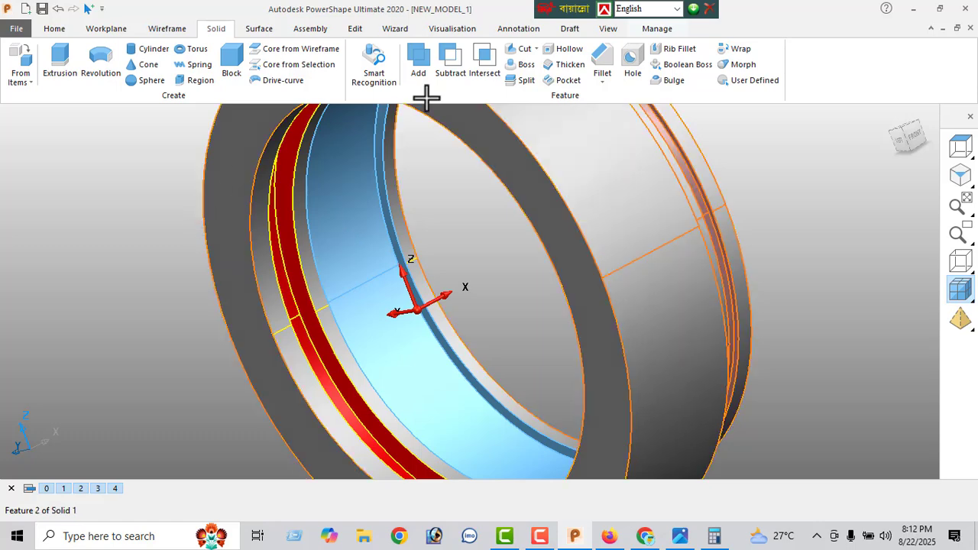
pyautogui.click(52, 29)
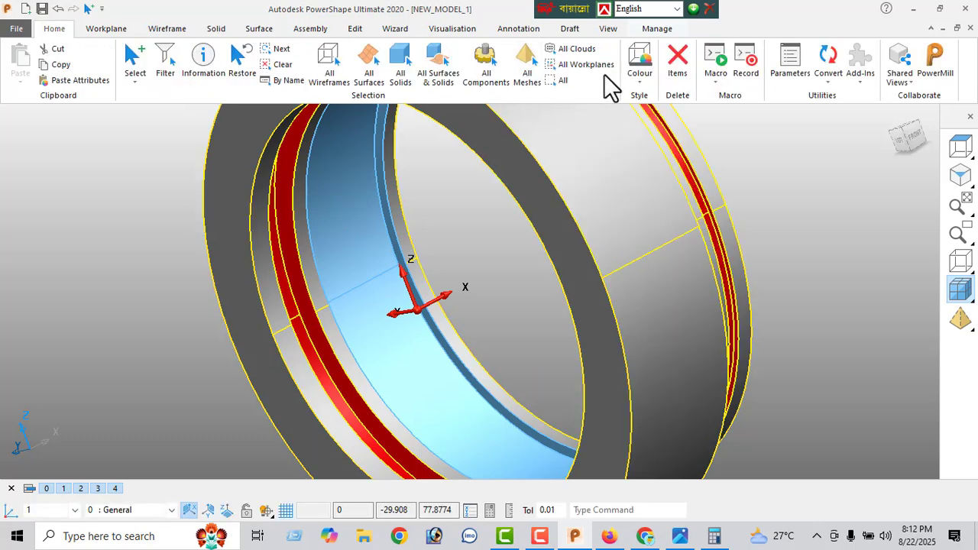
pyautogui.click(640, 84)
pyautogui.click(665, 99)
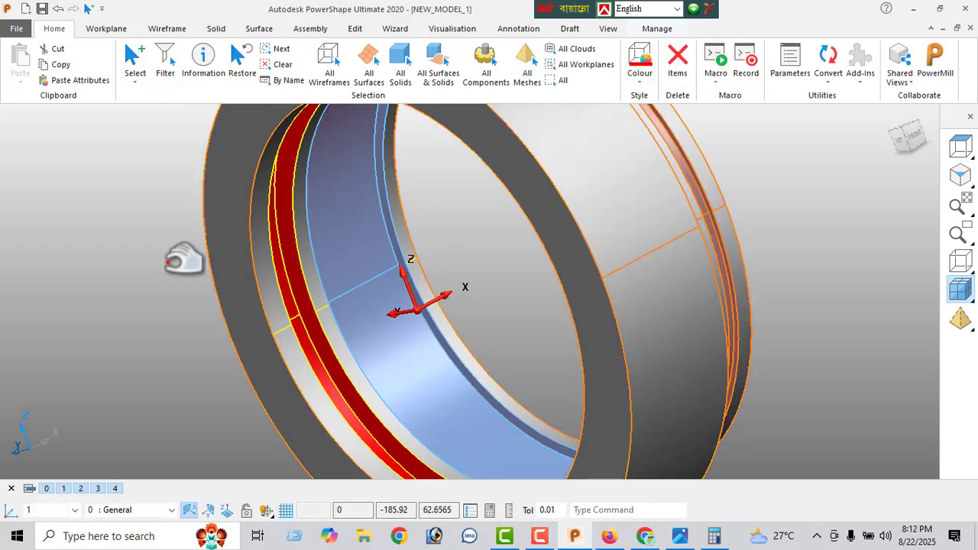
pyautogui.rightClick(80, 206)
pyautogui.click(115, 172)
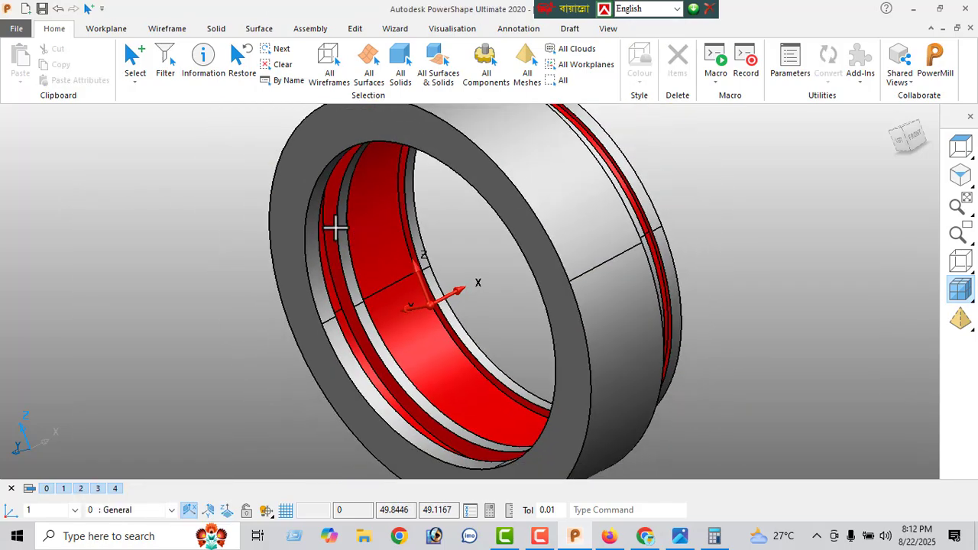
# Examine the finished ring's grooves, steps and red bore surfaces from both ends.
pyautogui.moveTo(550, 277); pyautogui.dragTo(192, 285, button='middle')
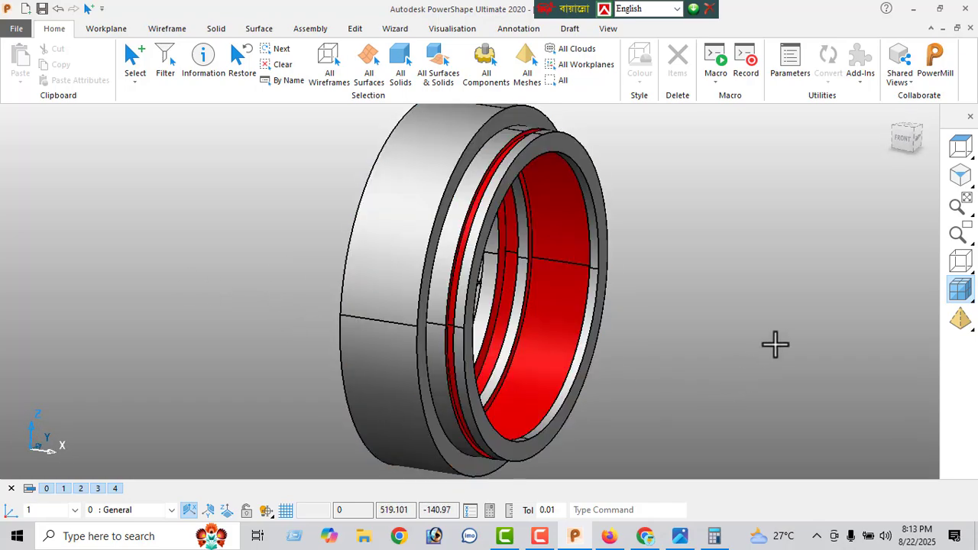
pyautogui.moveTo(775, 343); pyautogui.dragTo(649, 395, button='middle')
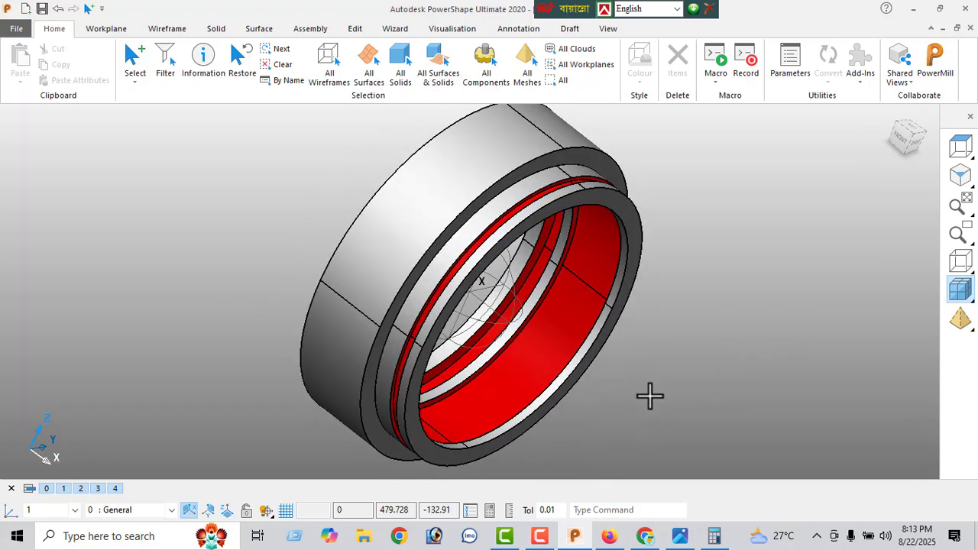
pyautogui.moveTo(563, 339); pyautogui.dragTo(688, 269, button='middle')
pyautogui.click(447, 325)
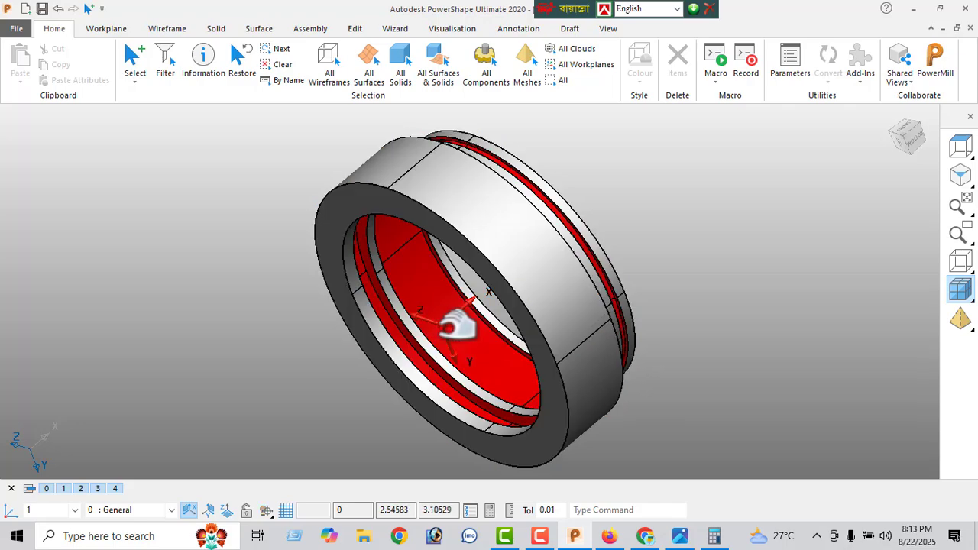
pyautogui.moveTo(435, 368); pyautogui.dragTo(8, 282, button='middle')
pyautogui.scroll(2, 558, 347)
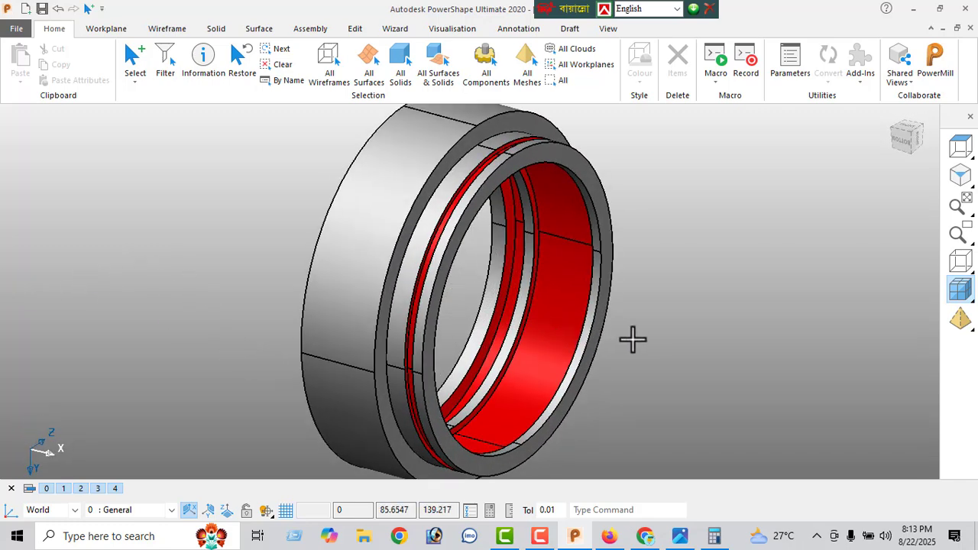
pyautogui.scroll(-1, 623, 341)
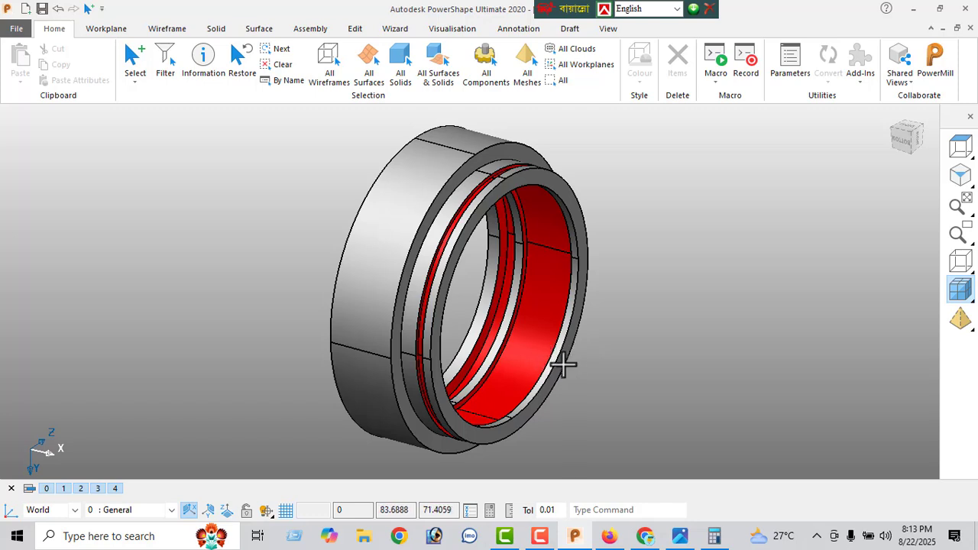
pyautogui.keyDown('shift'); pyautogui.moveTo(604, 356); pyautogui.dragTo(330, 371, button='middle'); pyautogui.keyUp('shift')
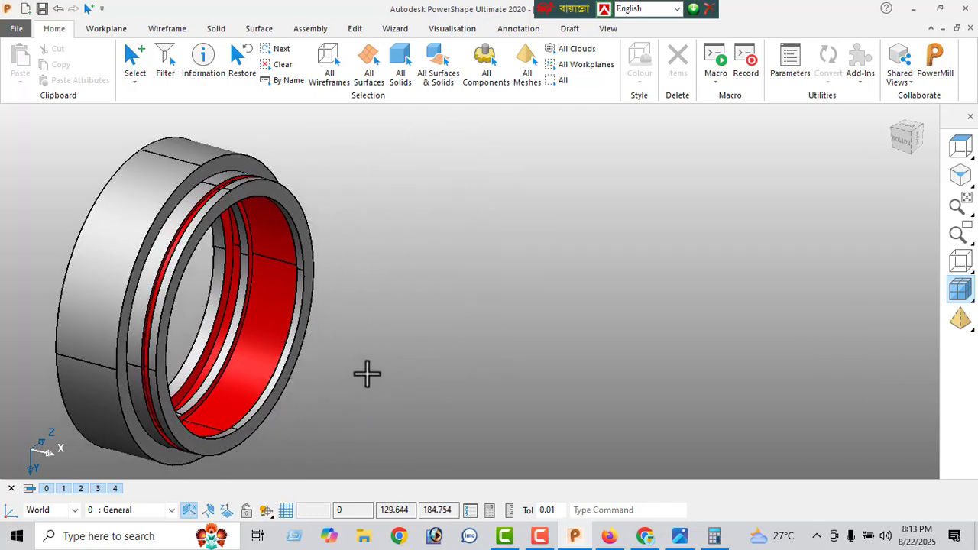
pyautogui.moveTo(367, 373)
pyautogui.mouseDown(button='middle')
pyautogui.moveTo(341, 398)
pyautogui.moveTo(369, 382)
pyautogui.moveTo(360, 369)
pyautogui.mouseUp(button='middle')
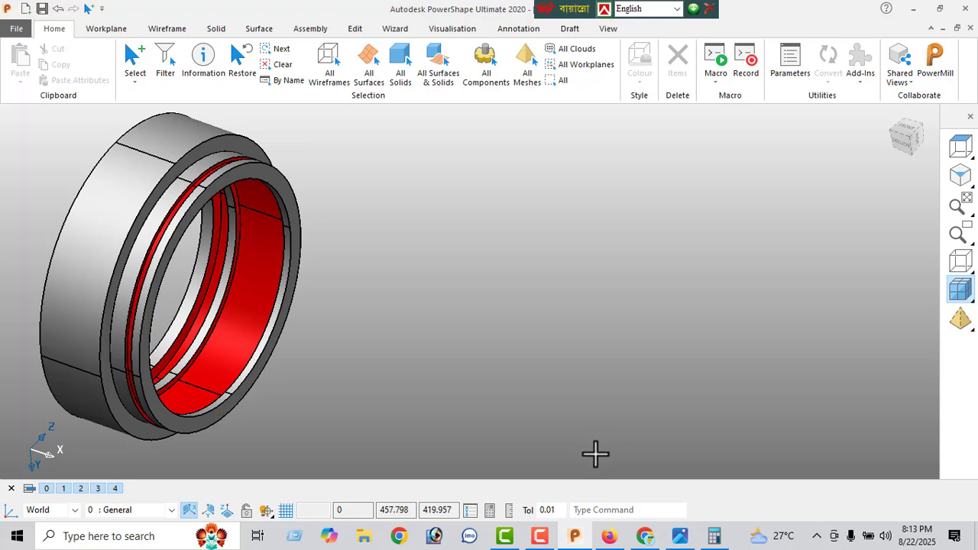
pyautogui.click(540, 535)
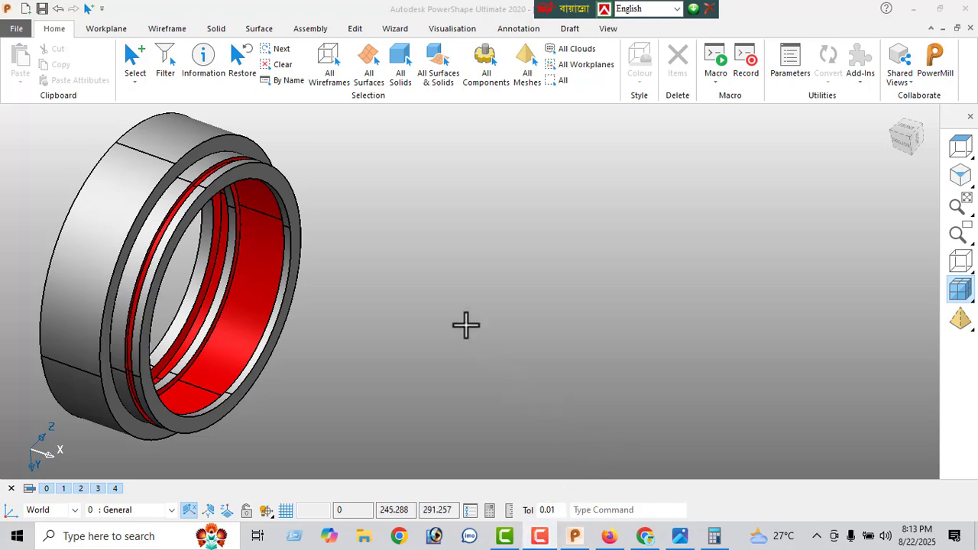